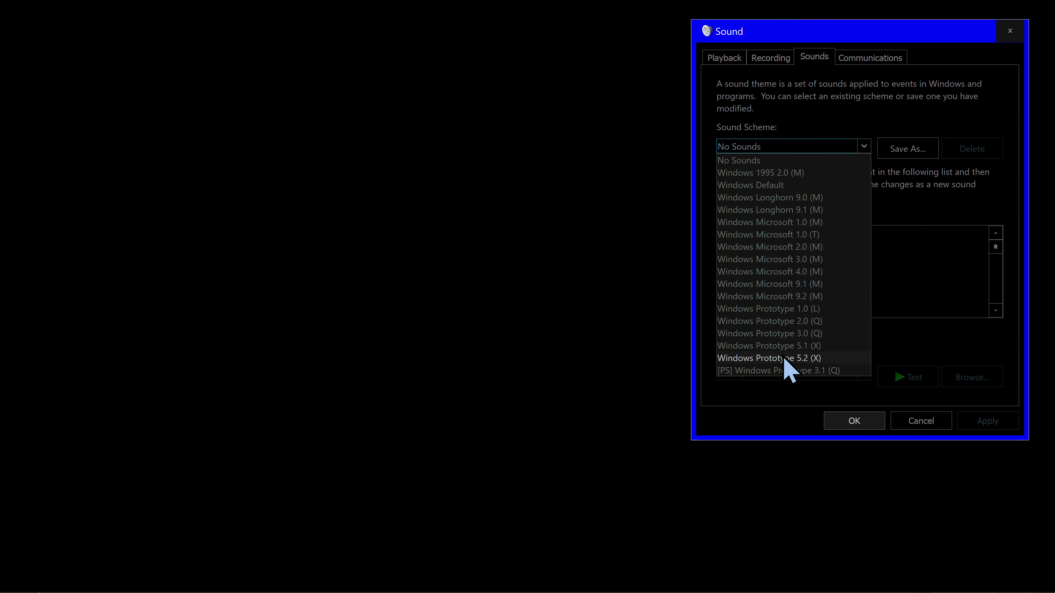
# Apply the Windows Prototype 5.1 (X) sound scheme.
pyautogui.click(789, 347)
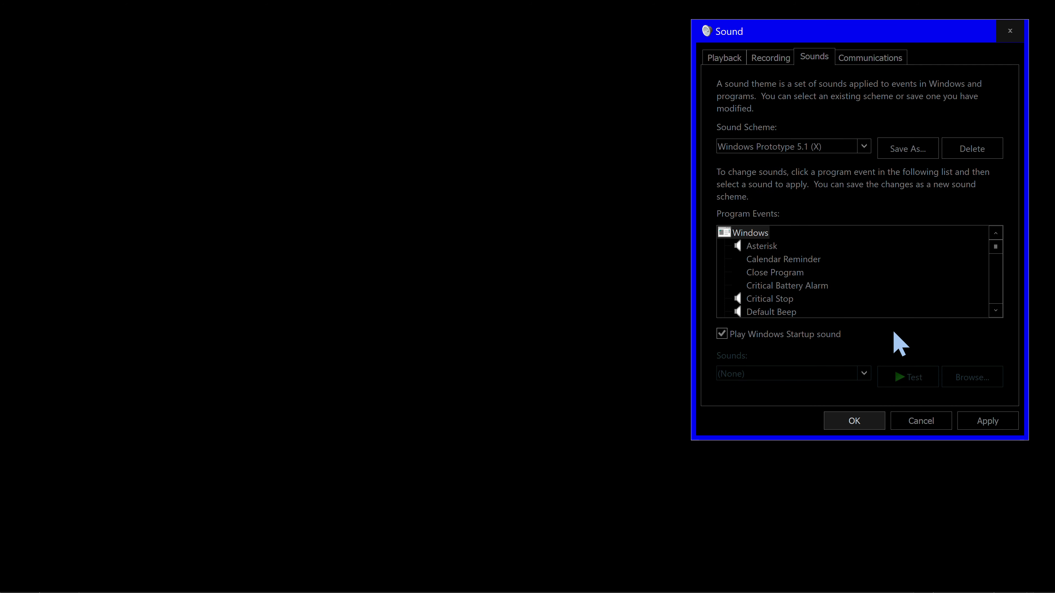
pyautogui.click(976, 422)
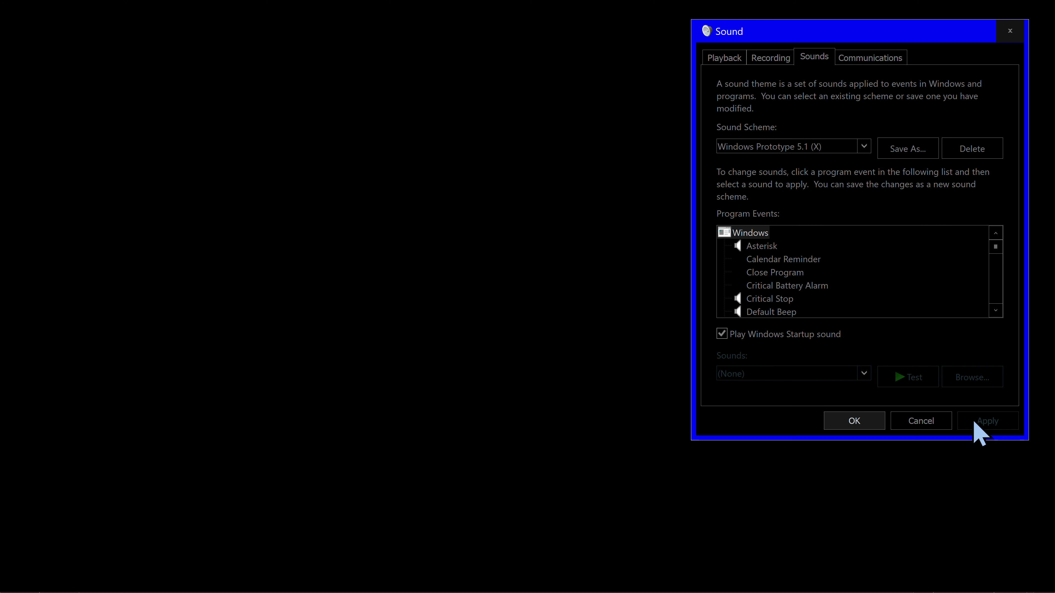
# Play sounds for the Asterisk program event and lower the system volume to zero.
pyautogui.click(764, 248)
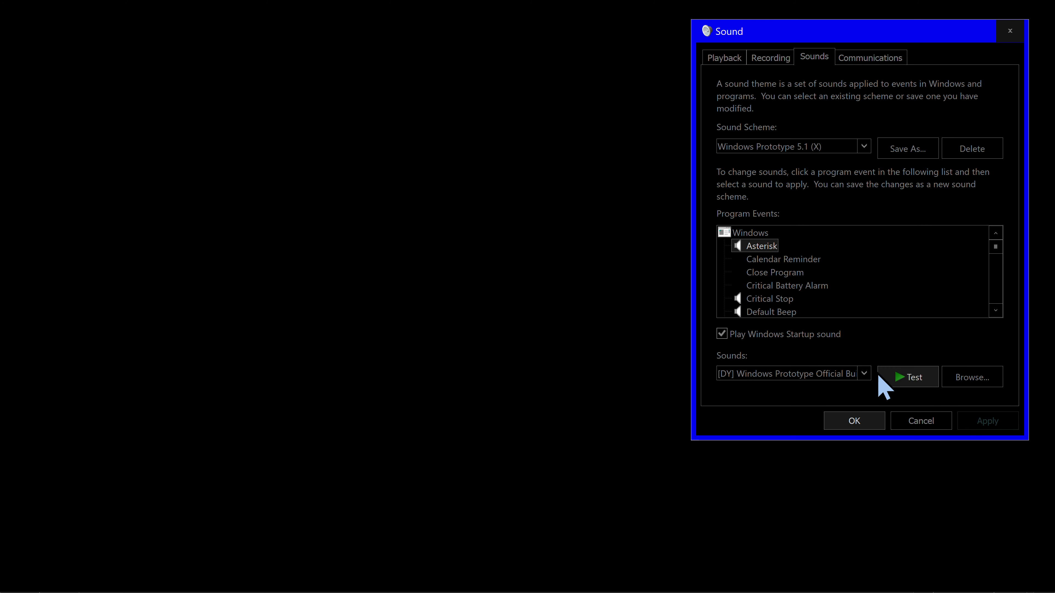
pyautogui.scroll(-1, 812, 374)
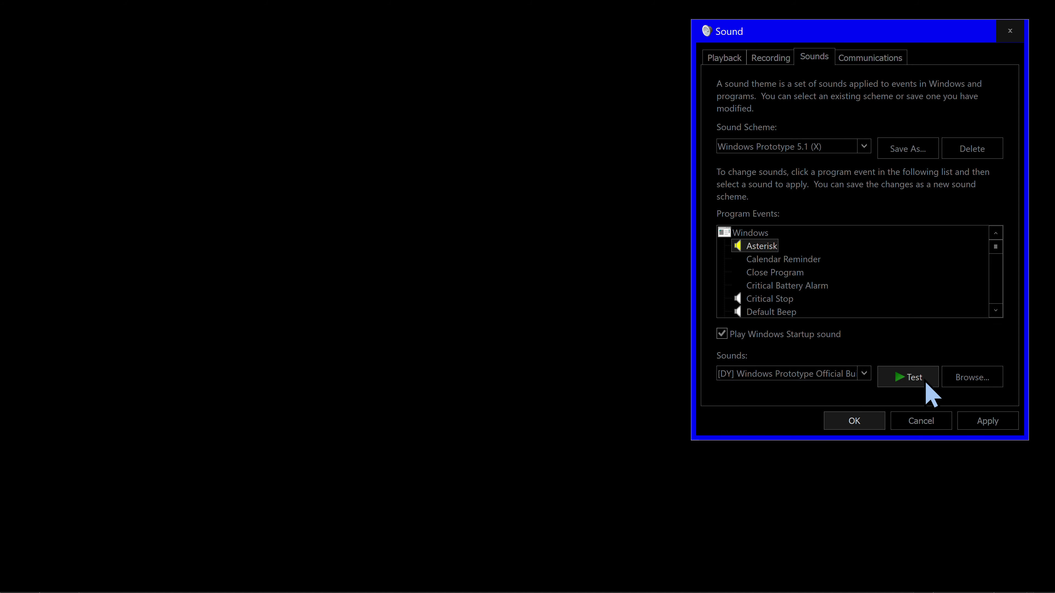
pyautogui.press('XF86AudioLowerVolume')
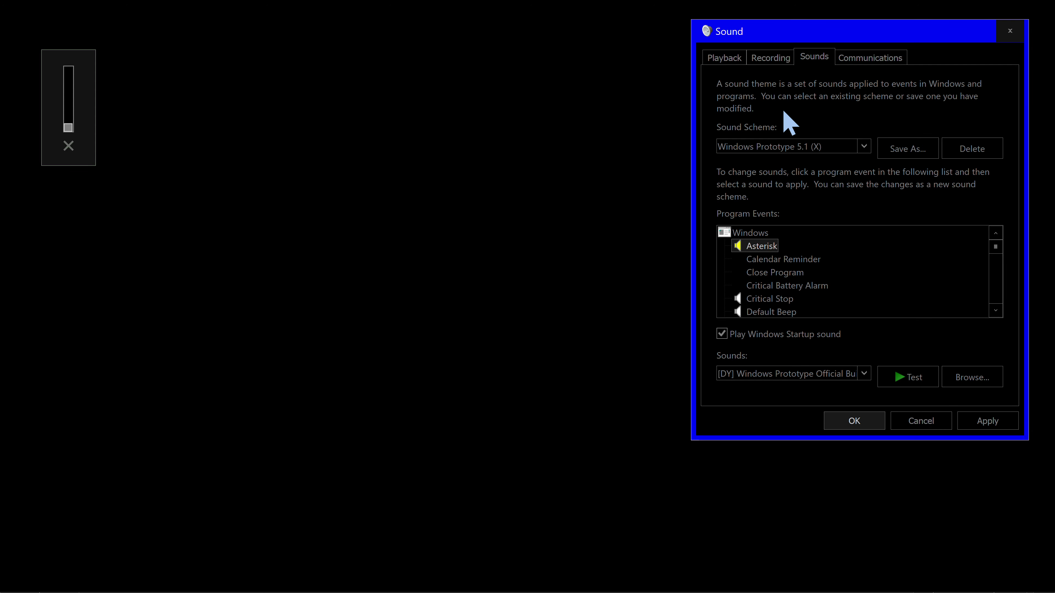
# Enable and apply Loudness Equalization for the Audio Port: 4K60 HDMI playback device, and reposition its properties window over the Sound window.
pyautogui.click(727, 61)
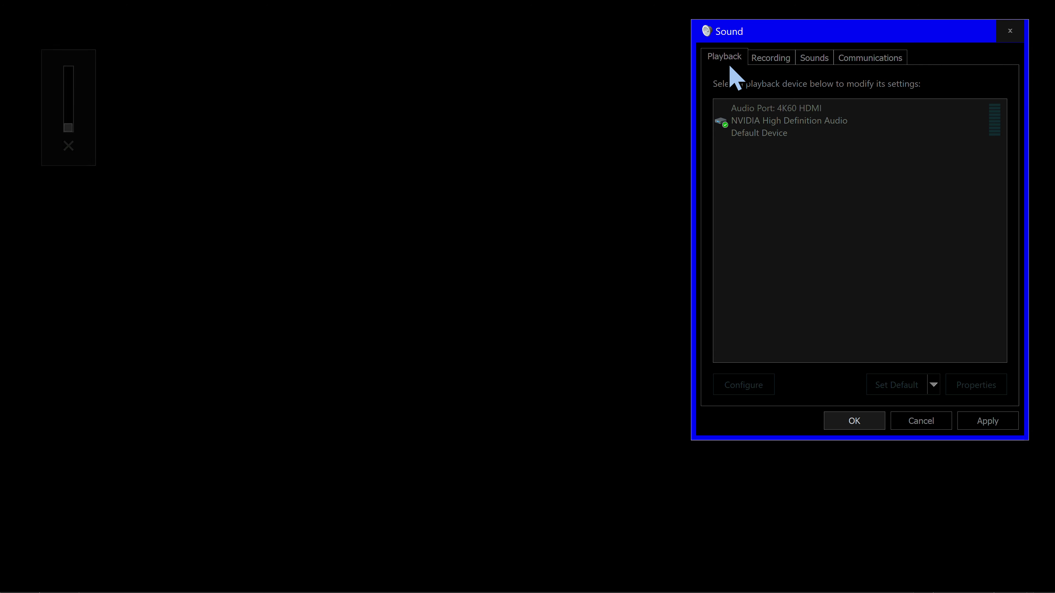
pyautogui.doubleClick(772, 109)
pyautogui.click(782, 118)
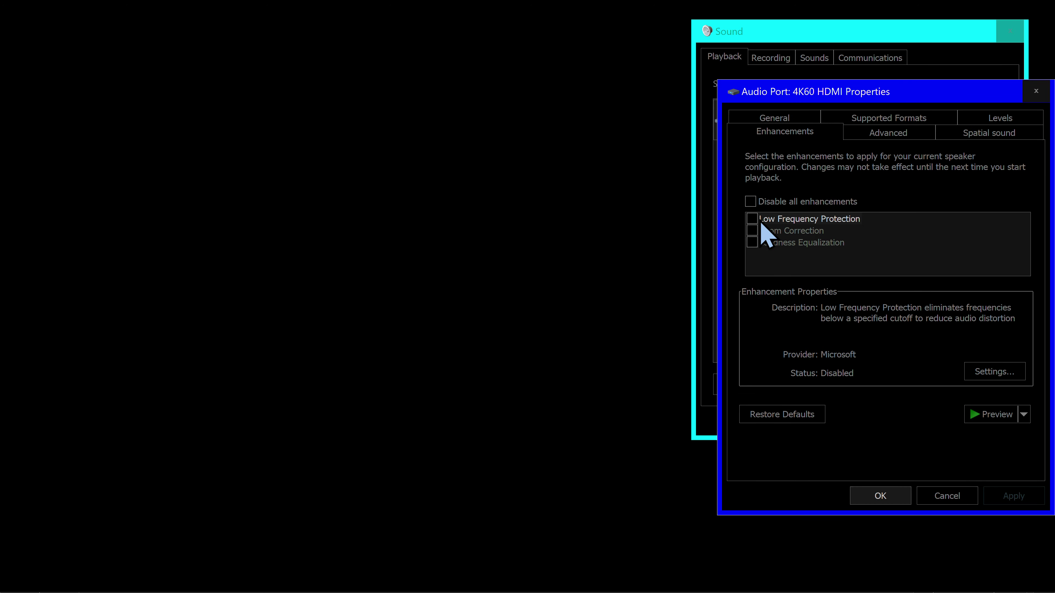
pyautogui.click(752, 243)
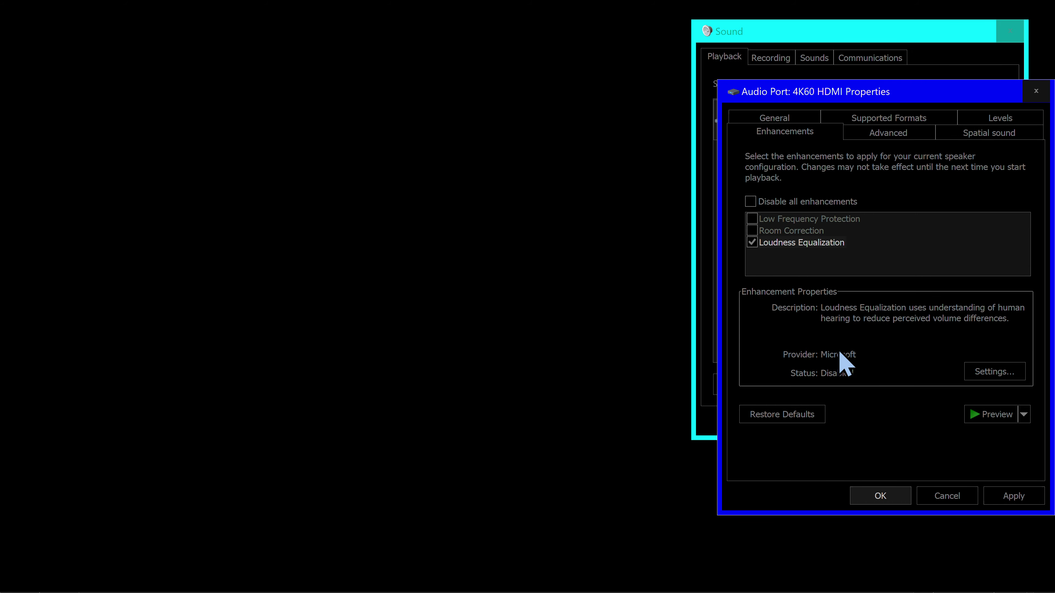
pyautogui.click(1007, 496)
pyautogui.moveTo(916, 94); pyautogui.dragTo(892, 31)
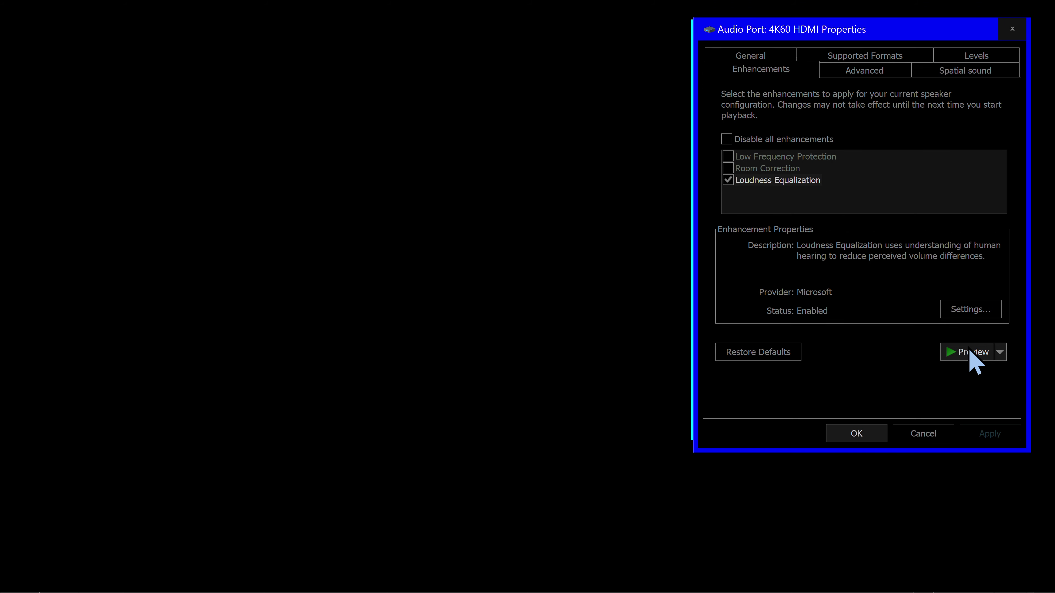
# Raise the system volume to 40, preview the HDMI device's audio enhancement, and close the sound windows.
pyautogui.press('XF86AudioRaiseVolume')
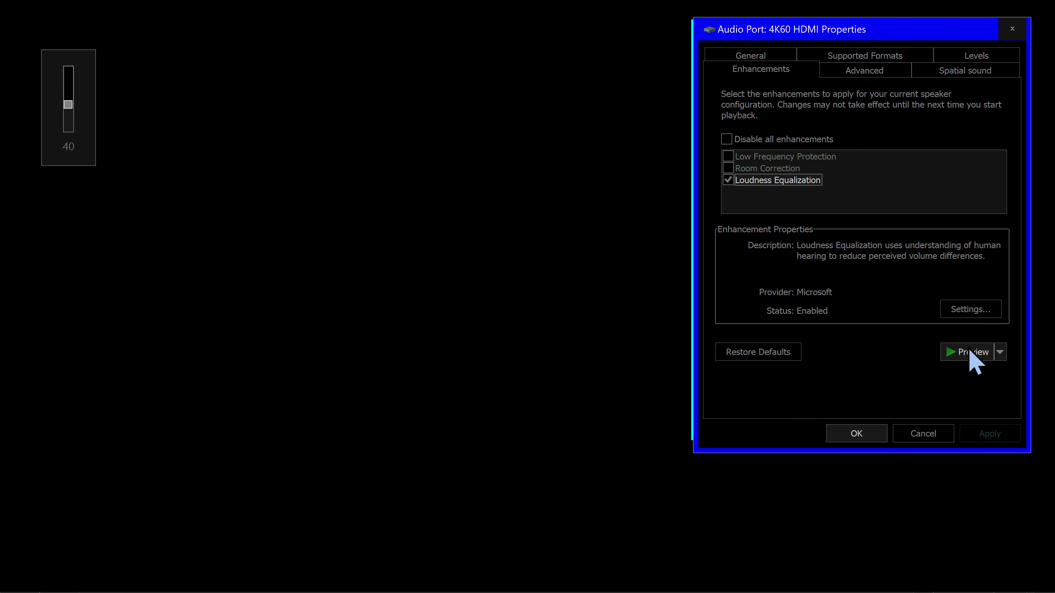
pyautogui.click(965, 356)
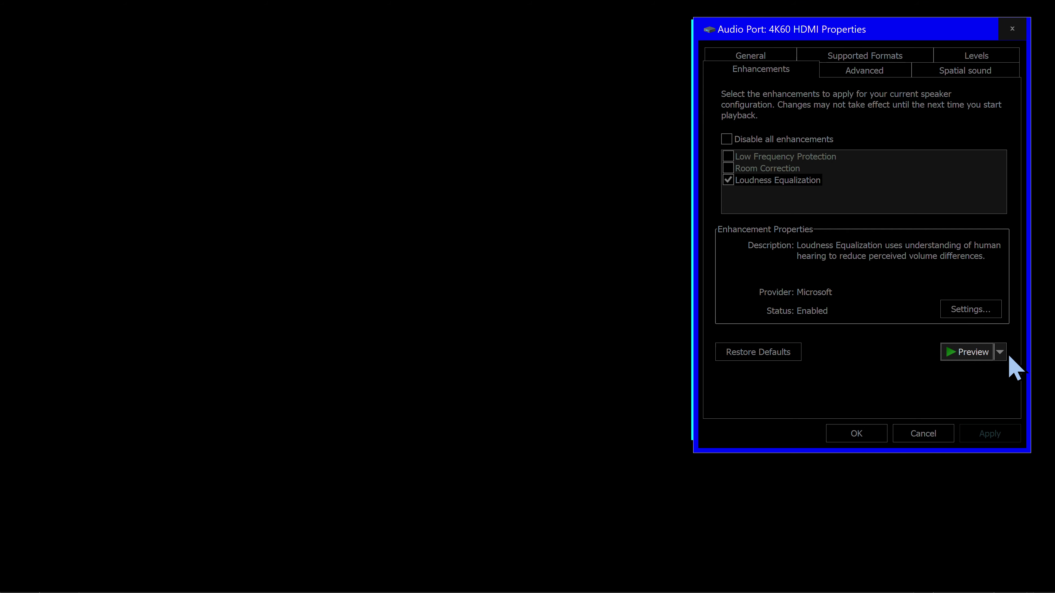
pyautogui.click(1001, 353)
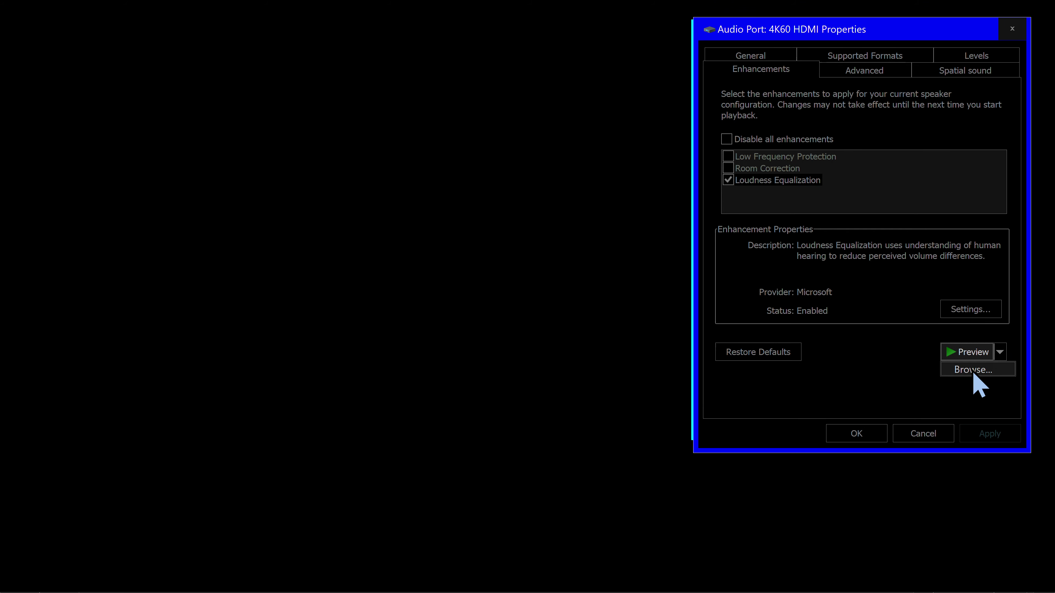
pyautogui.click(905, 369)
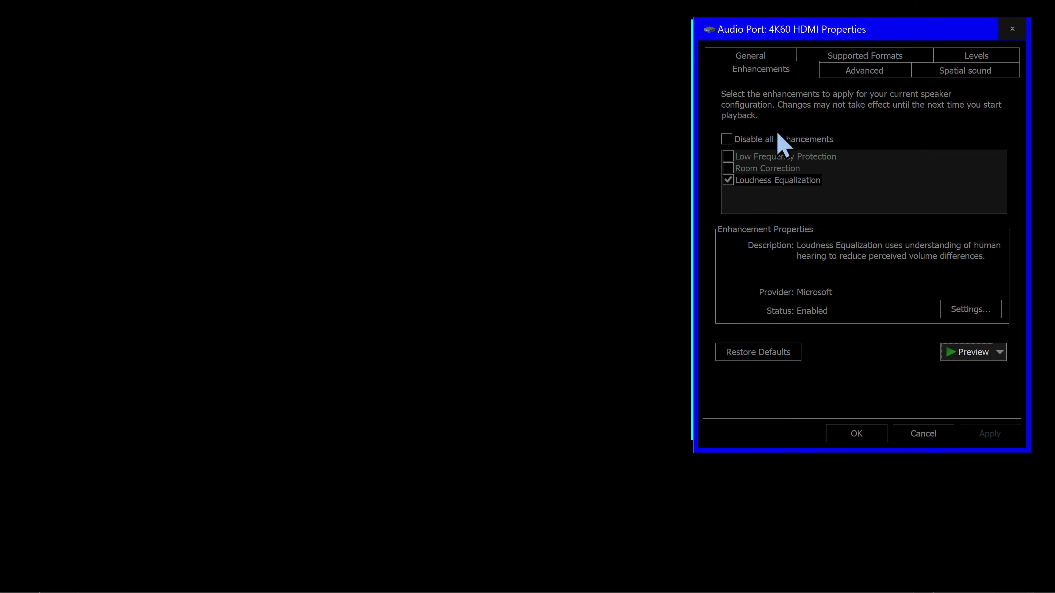
pyautogui.click(1013, 29)
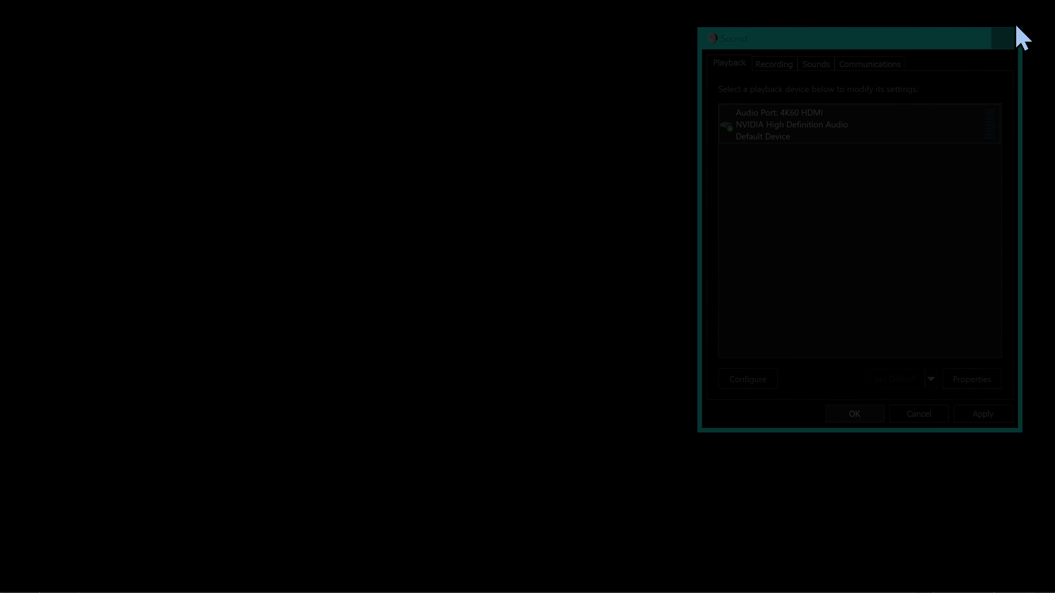
# Reopen the system sound scheme settings from the notification area and move the Sound window to the opposite side of the desktop.
pyautogui.press('super')
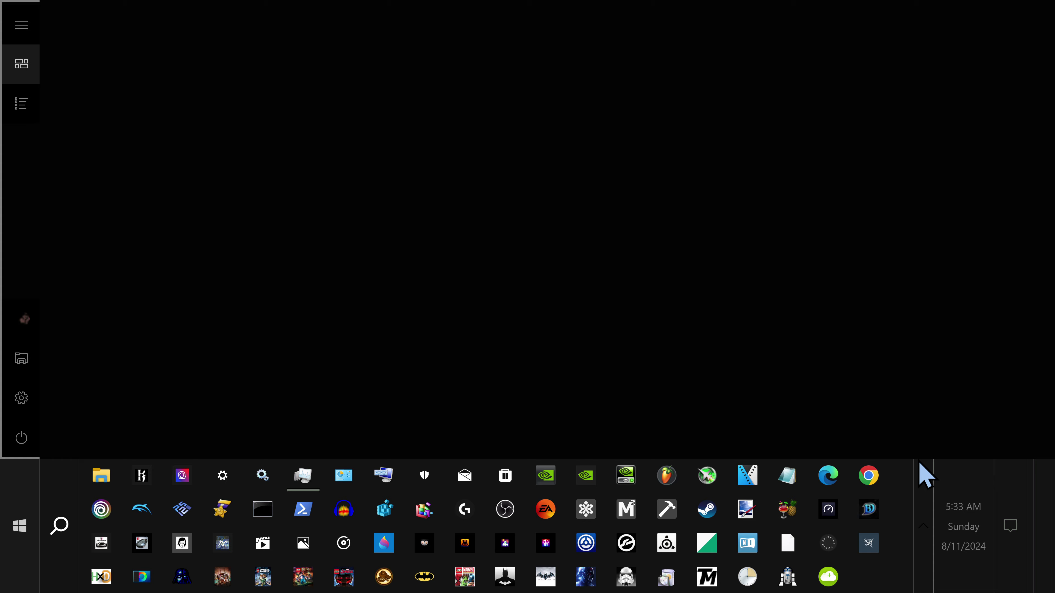
pyautogui.click(922, 478)
pyautogui.rightClick(969, 347)
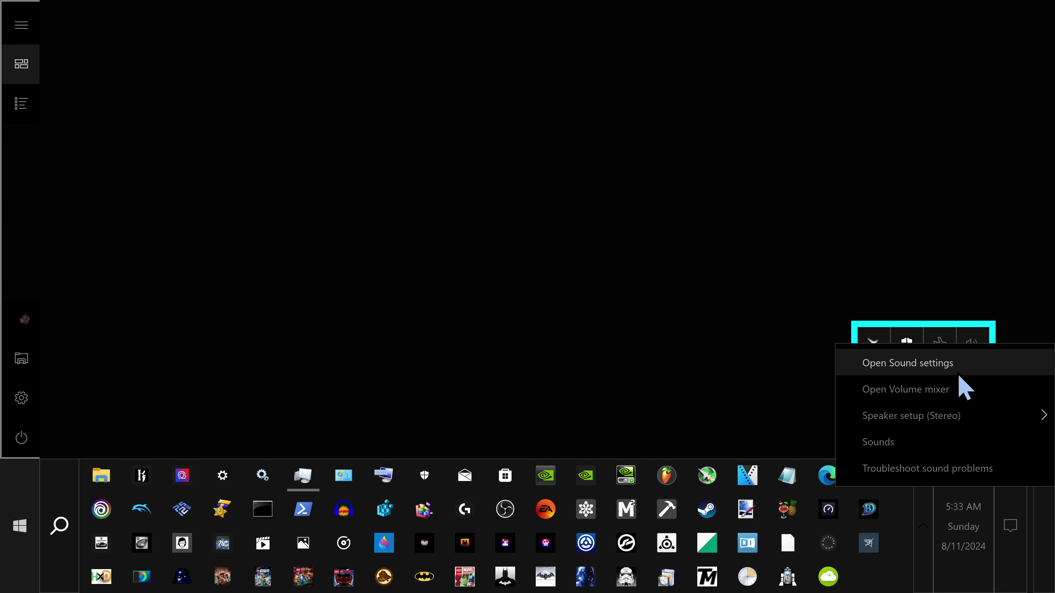
pyautogui.click(890, 446)
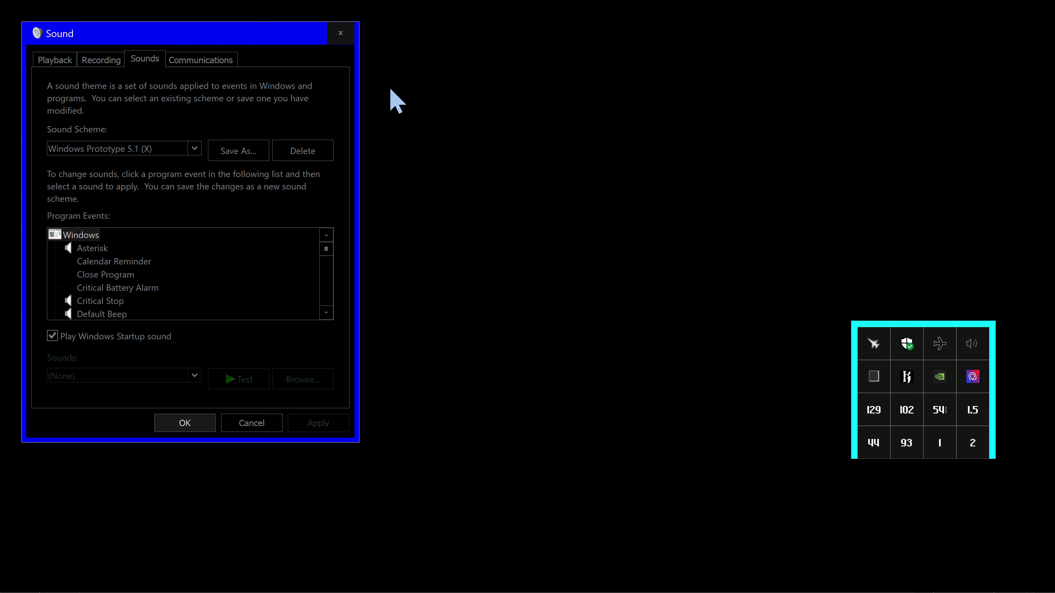
pyautogui.moveTo(291, 30); pyautogui.dragTo(950, 23)
pyautogui.click(725, 56)
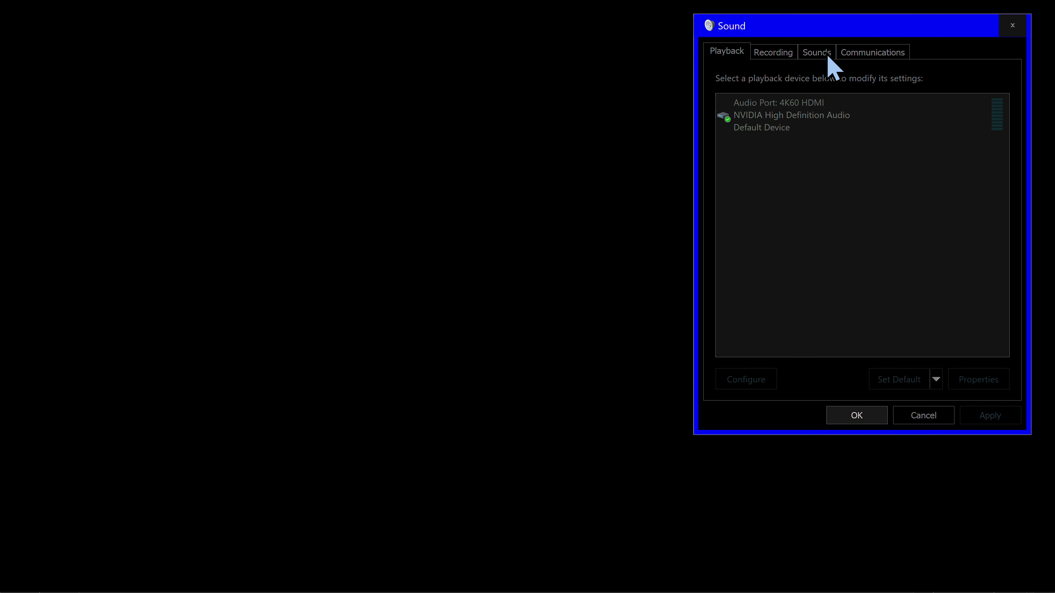
pyautogui.click(826, 52)
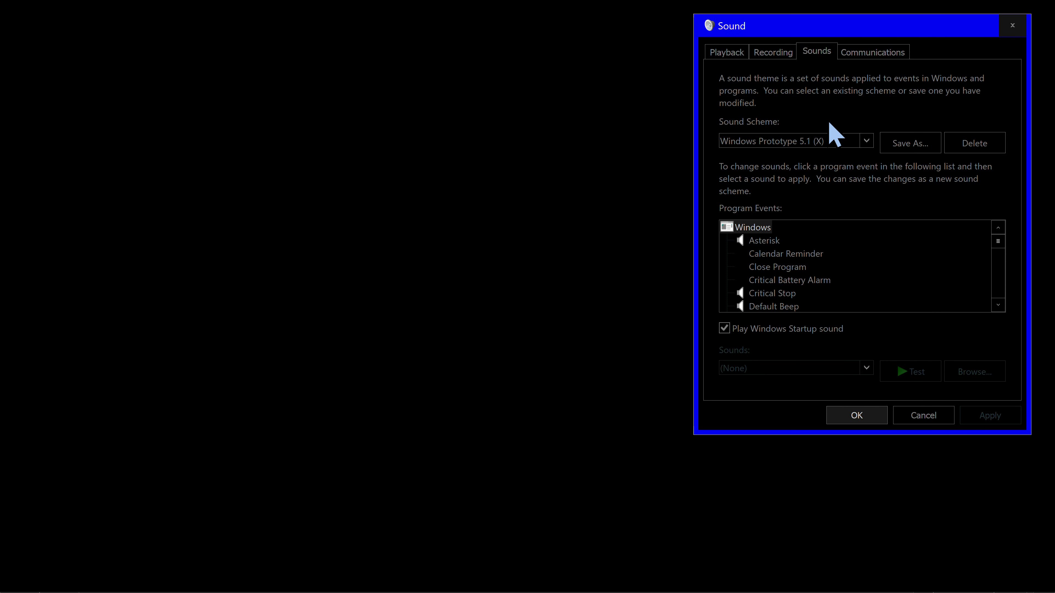
# Test the Asterisk event's sound, compare alternatives, and apply the [MM] Windows Prototype Official Build sound to that event.
pyautogui.click(760, 242)
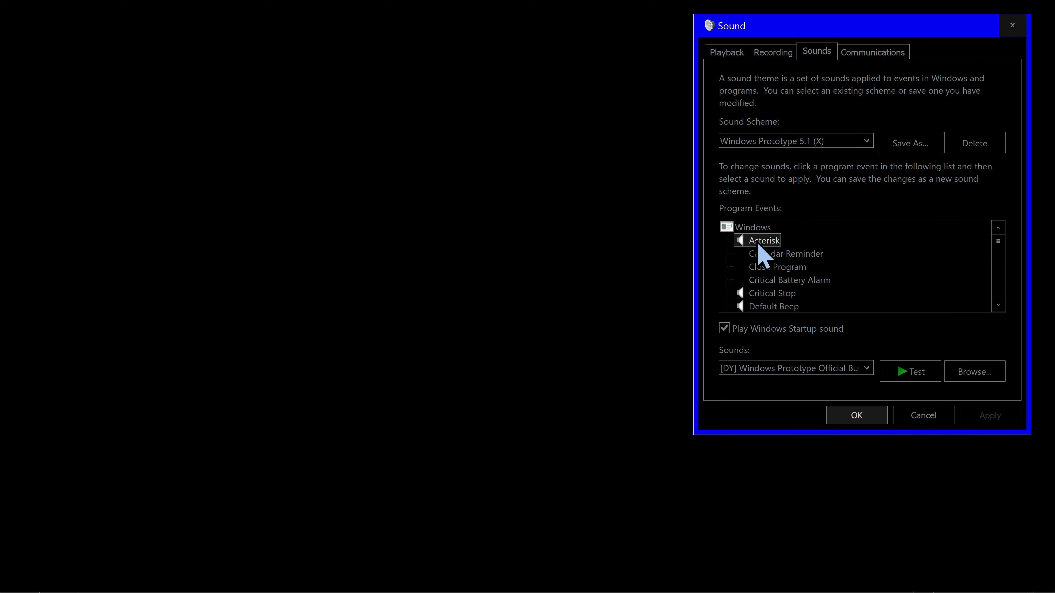
pyautogui.click(910, 374)
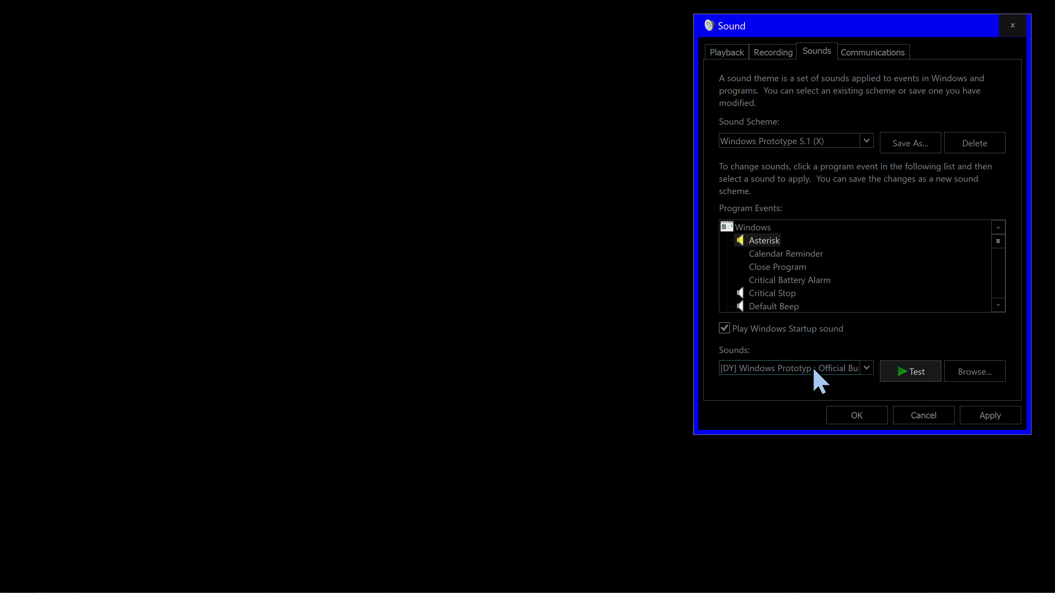
pyautogui.scroll(-1, 813, 370)
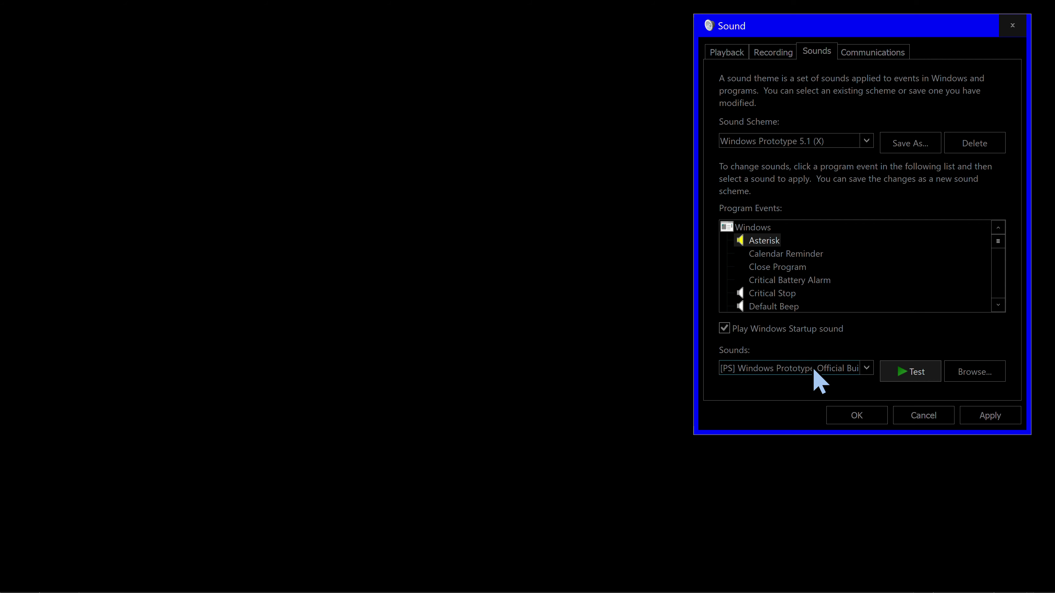
pyautogui.scroll(1, 813, 370)
pyautogui.scroll(-1, 814, 370)
pyautogui.scroll(1, 813, 370)
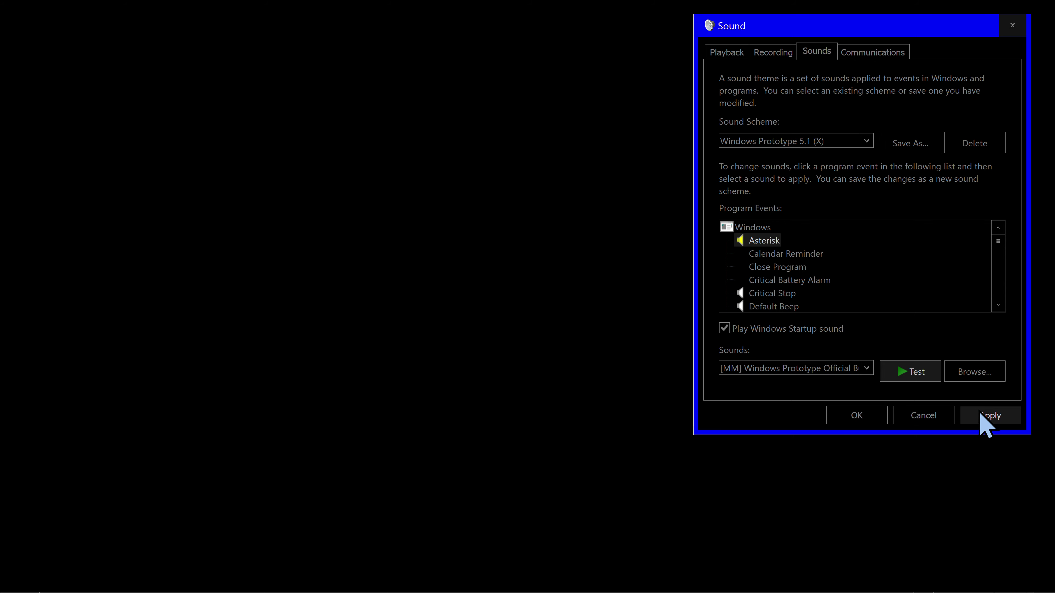
pyautogui.click(987, 417)
# Find the Windows User Account Control program event and start browsing for a new sound file for it.
pyautogui.scroll(-12, 778, 296)
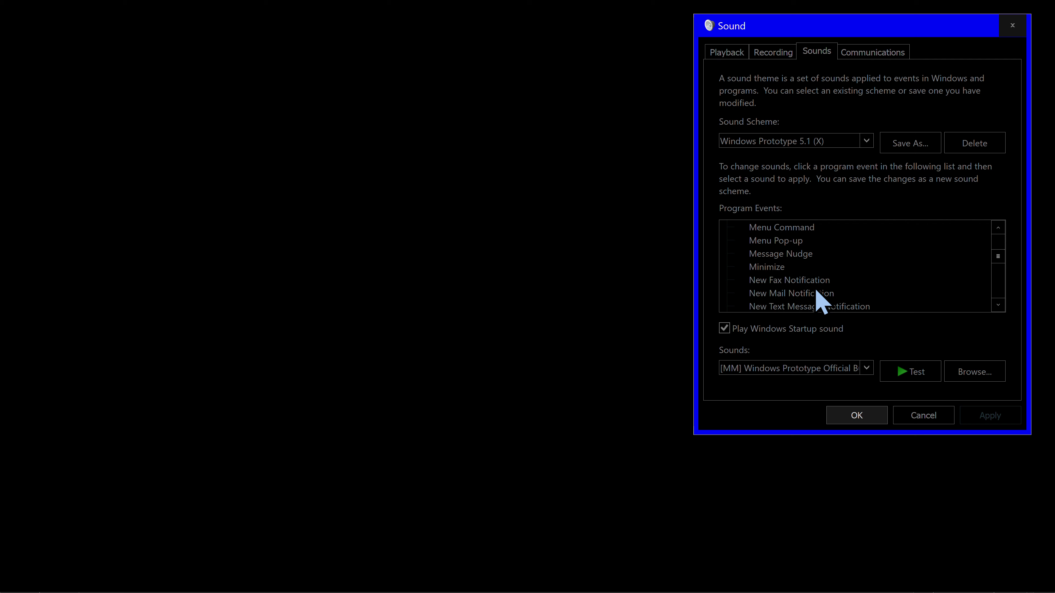
pyautogui.scroll(-2, 813, 293)
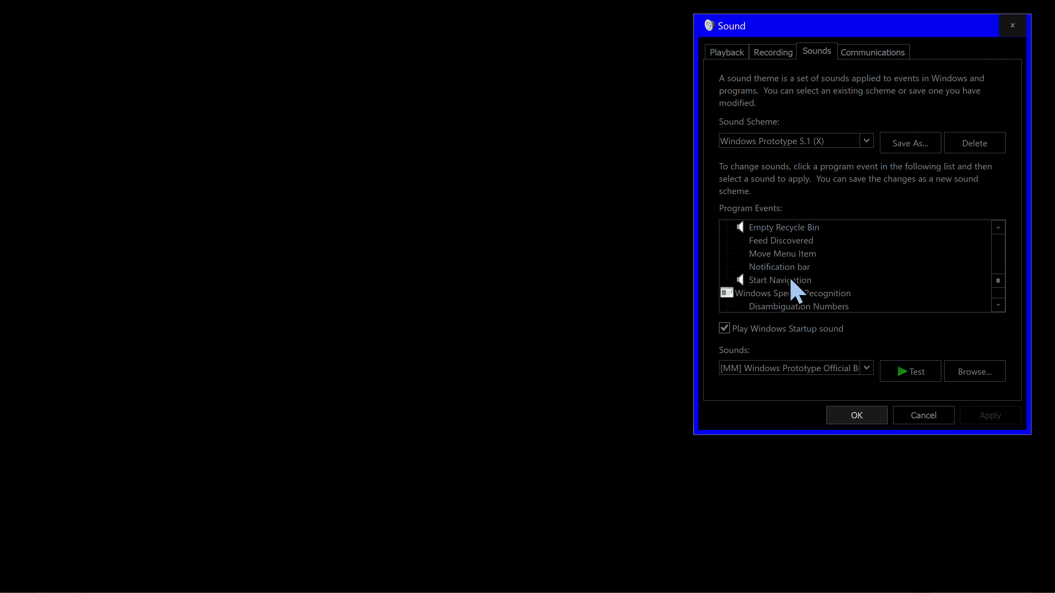
pyautogui.scroll(-1, 789, 293)
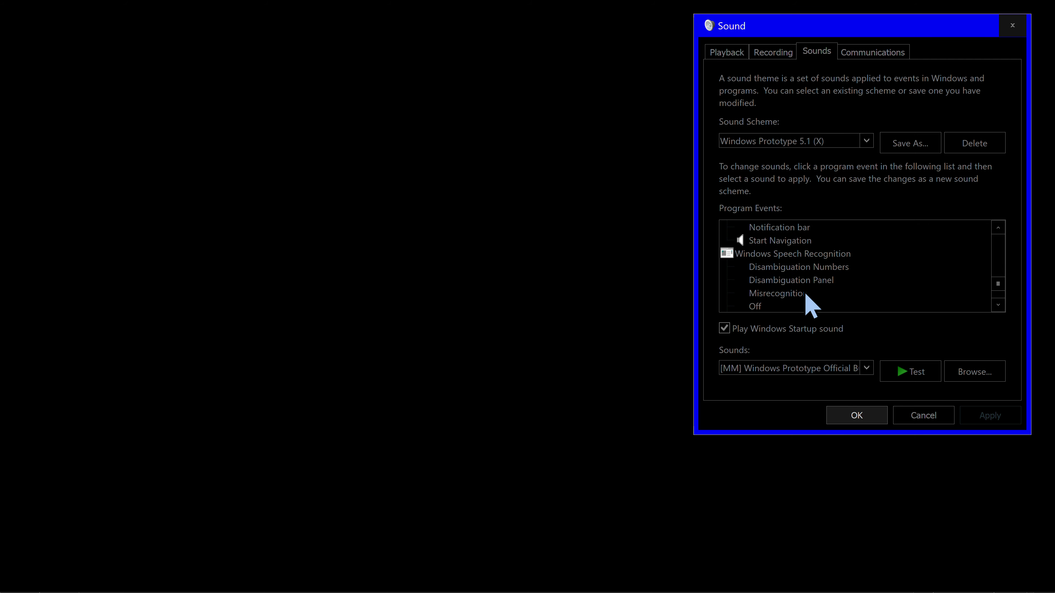
pyautogui.scroll(-1, 797, 282)
pyautogui.scroll(3, 798, 281)
pyautogui.scroll(1, 795, 286)
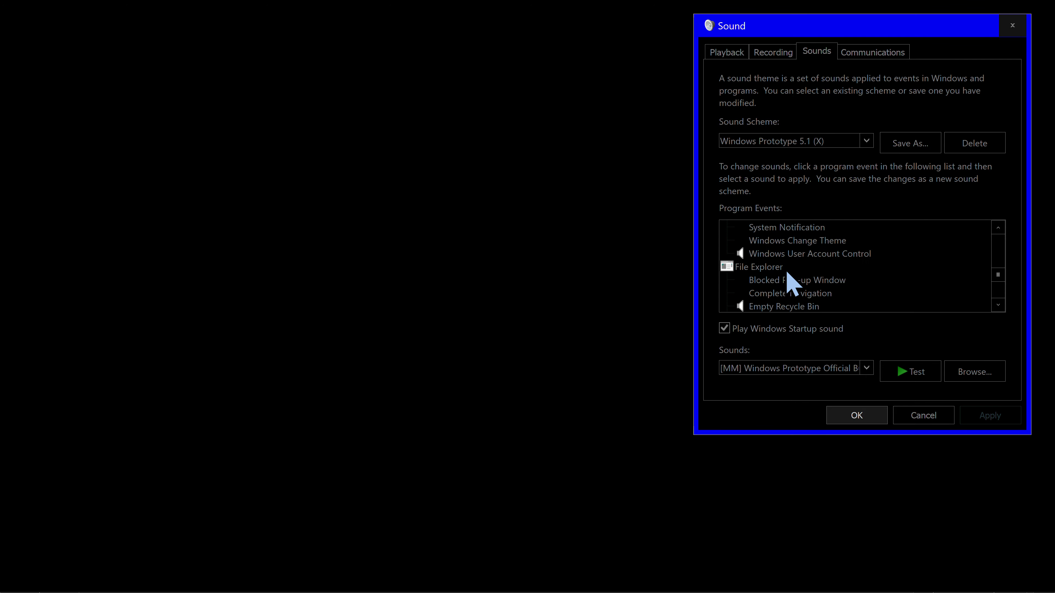
pyautogui.click(784, 255)
pyautogui.click(951, 372)
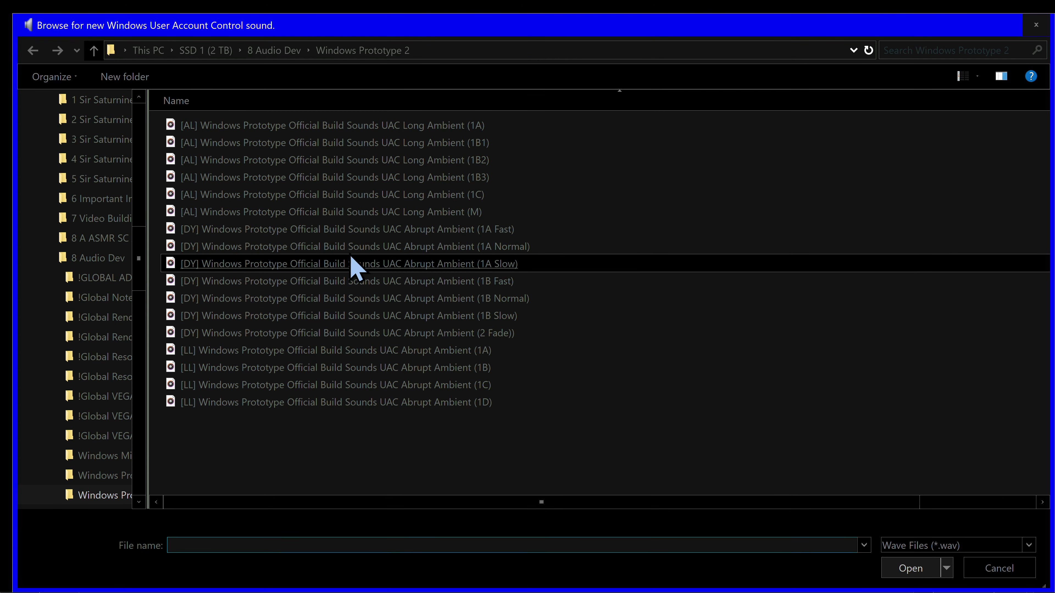
# Assign "[AL] Windows Prototype Official Build Sounds UAC Medium Ambient (1)" from the 8 Audio Dev\Windows Prototype folder to the User Account Control event and apply it.
pyautogui.click(287, 50)
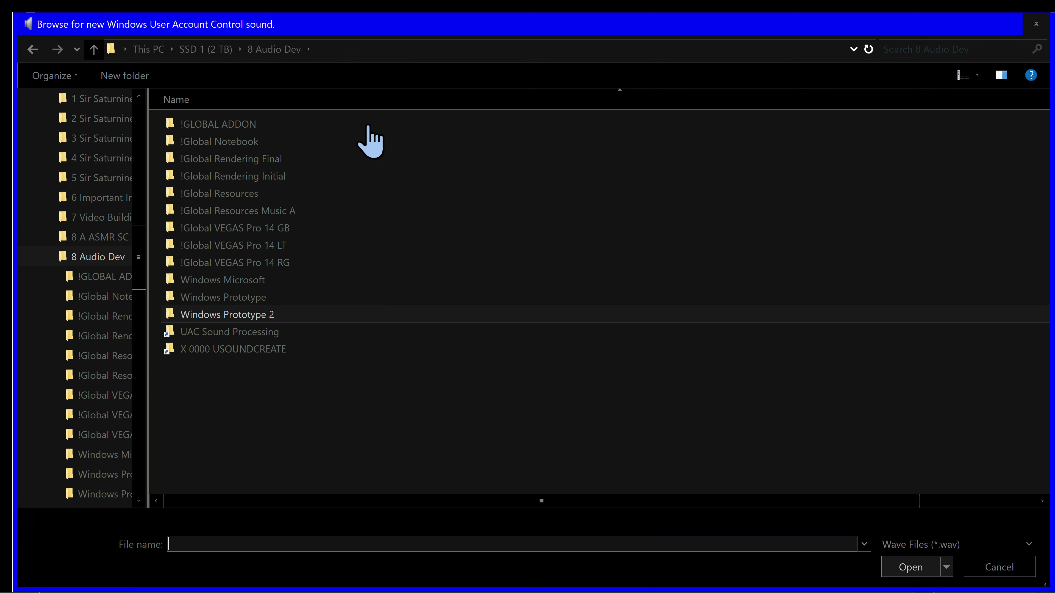
pyautogui.click(231, 300)
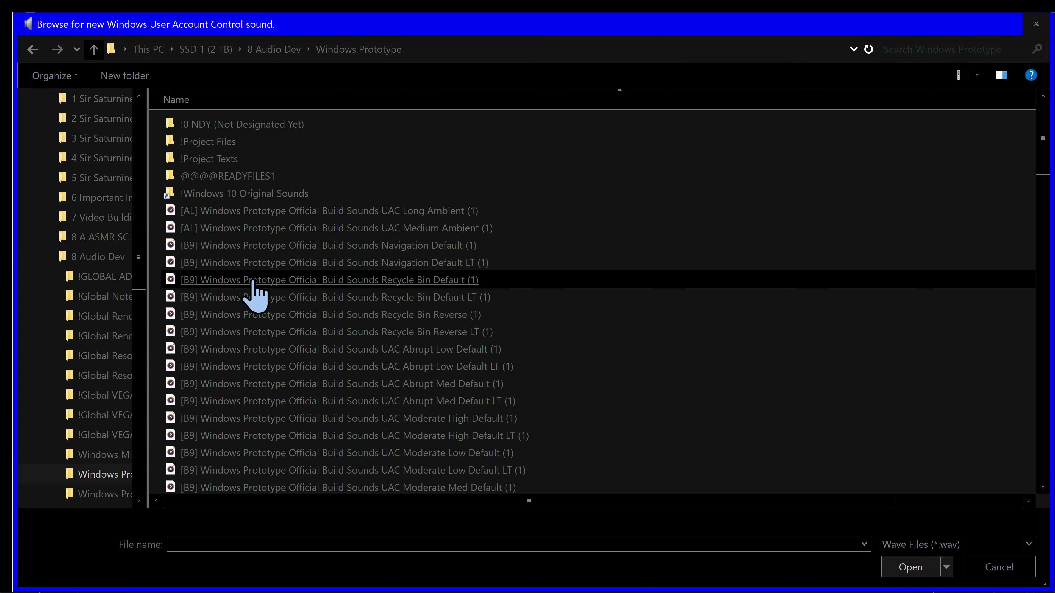
pyautogui.moveTo(277, 213)
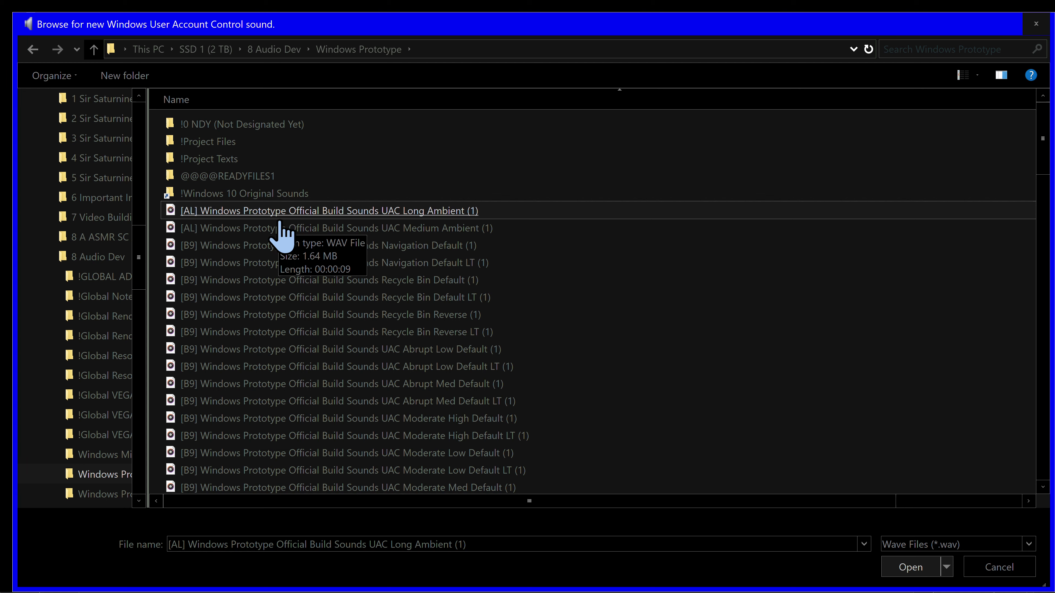
pyautogui.moveTo(278, 233)
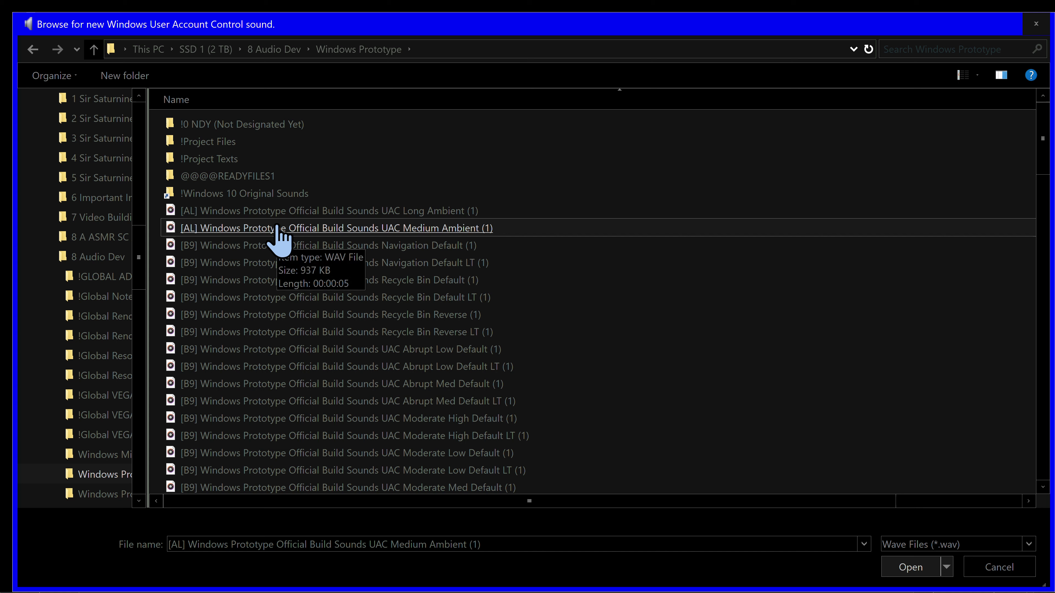
pyautogui.click(278, 229)
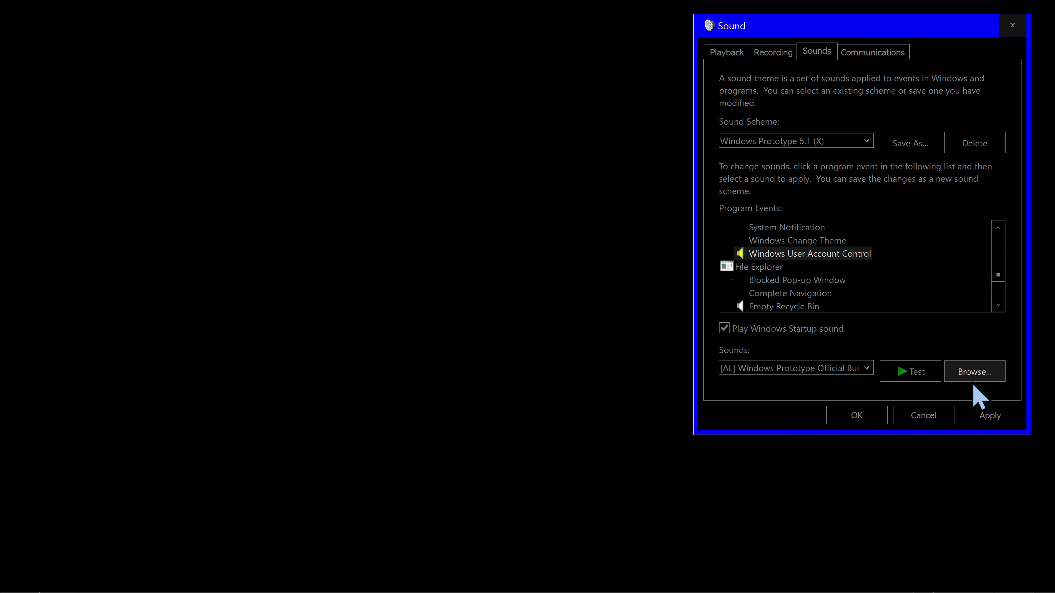
pyautogui.click(988, 416)
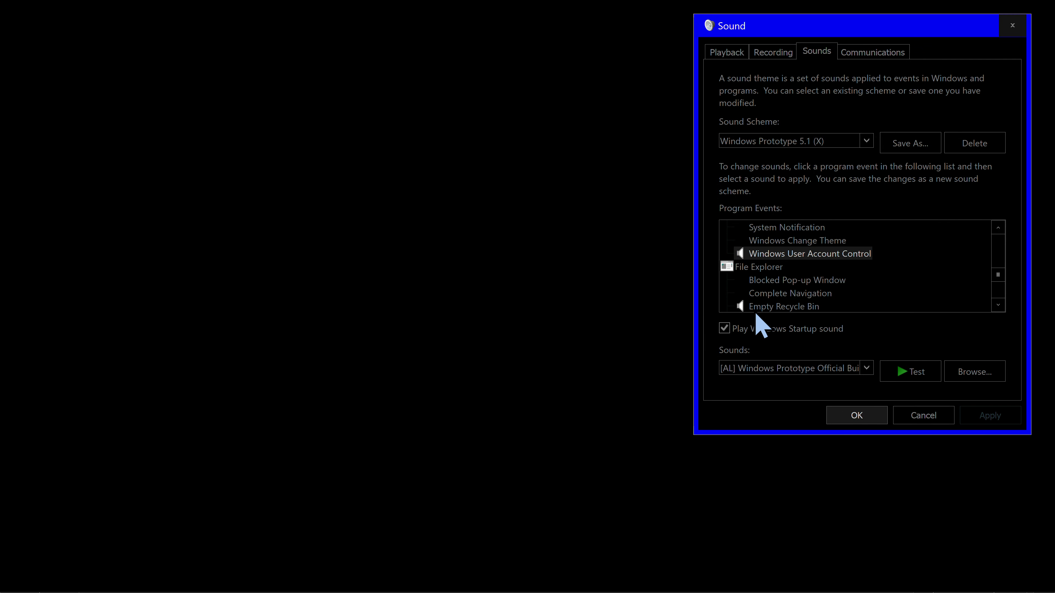
# Assign the recycle sound from the Windows Media folder to the Empty Recycle Bin event and apply it.
pyautogui.click(764, 307)
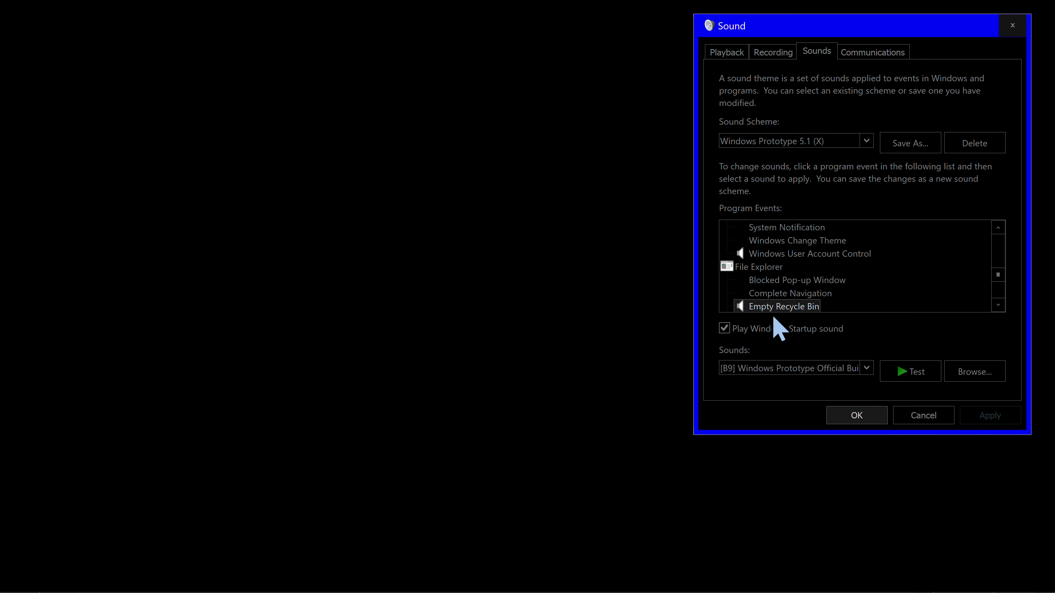
pyautogui.click(968, 373)
pyautogui.doubleClick(274, 210)
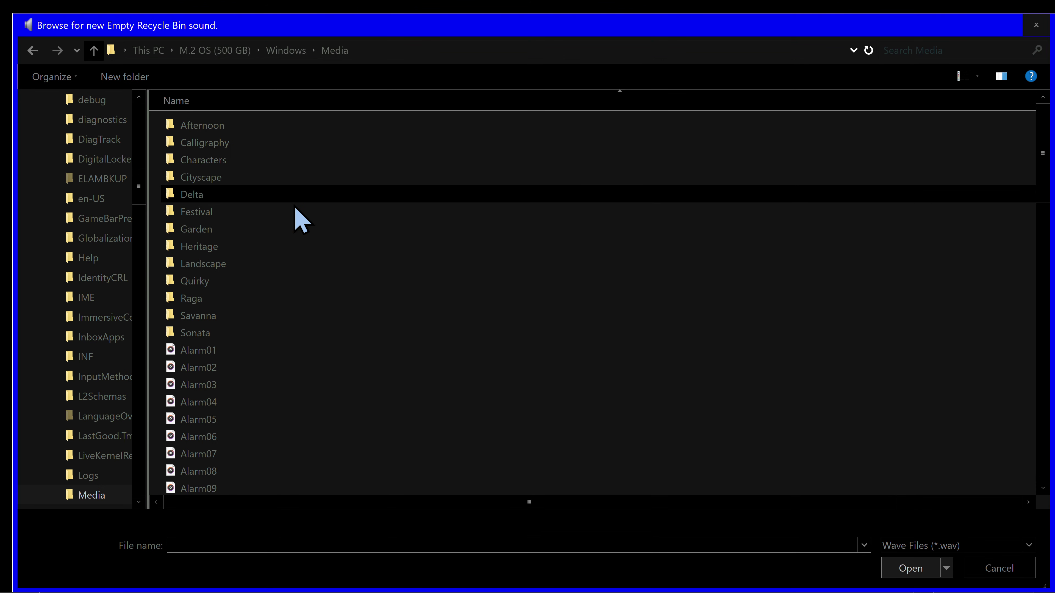
pyautogui.scroll(-5, 332, 349)
pyautogui.click(290, 331)
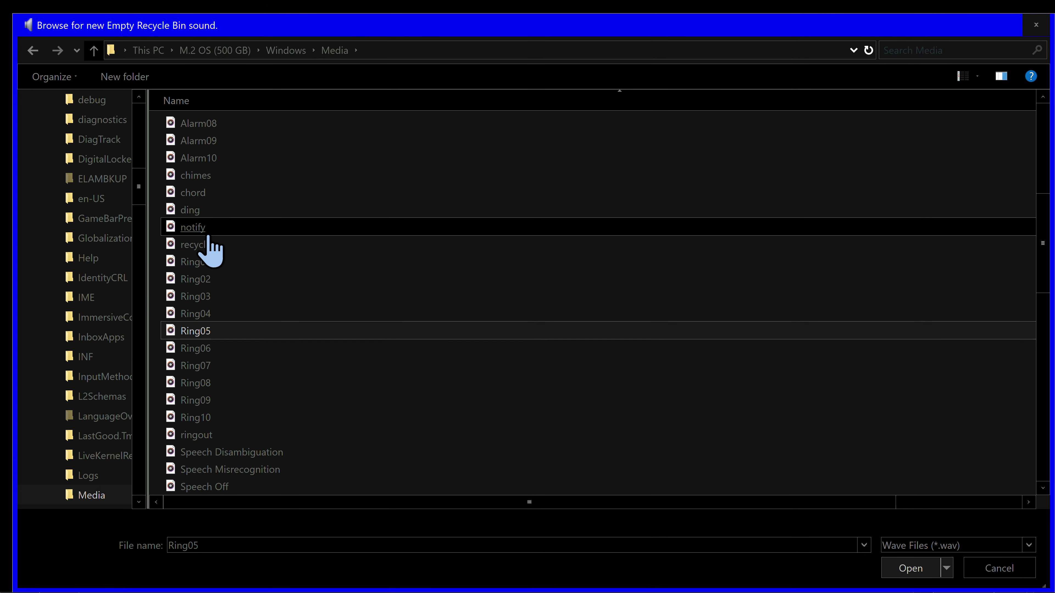
pyautogui.doubleClick(204, 245)
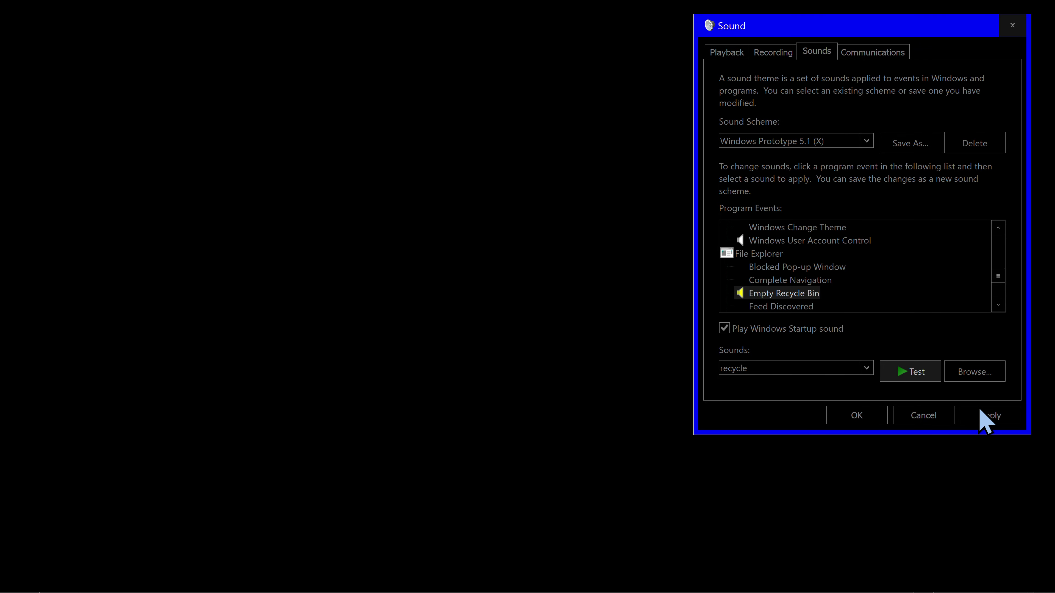
pyautogui.click(984, 416)
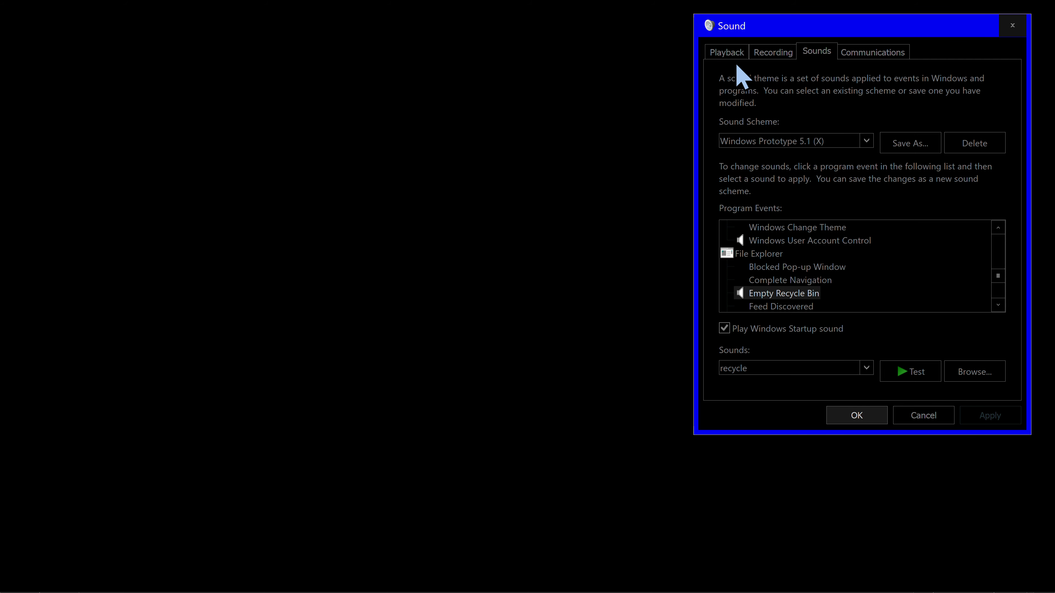
# Open the Audio Port: 4K60 HDMI playback device's properties and examine its Loudness Equalization enhancement.
pyautogui.click(735, 54)
pyautogui.doubleClick(805, 110)
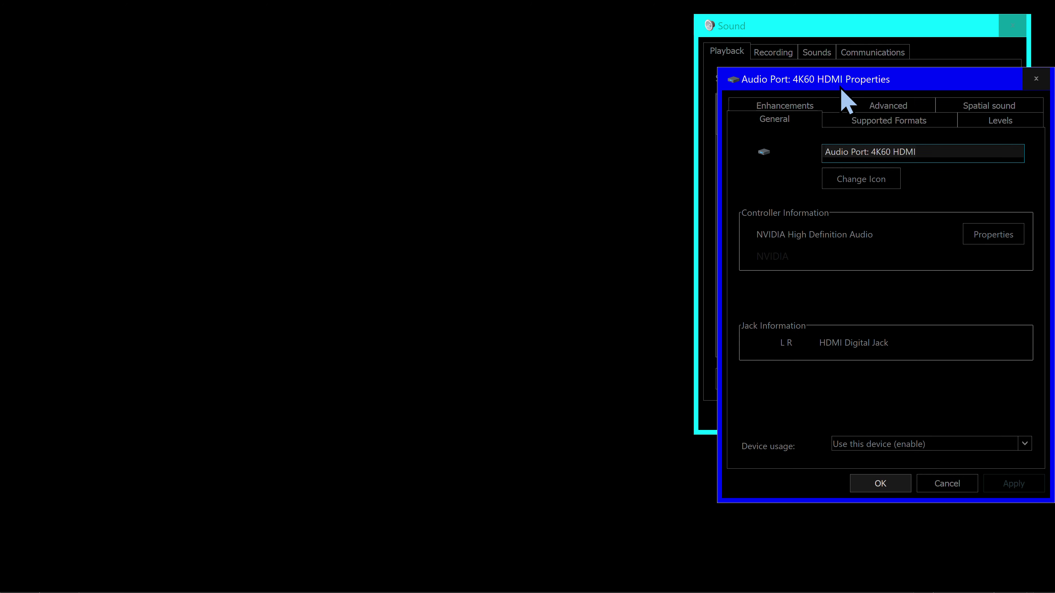
pyautogui.moveTo(836, 88); pyautogui.dragTo(818, 36)
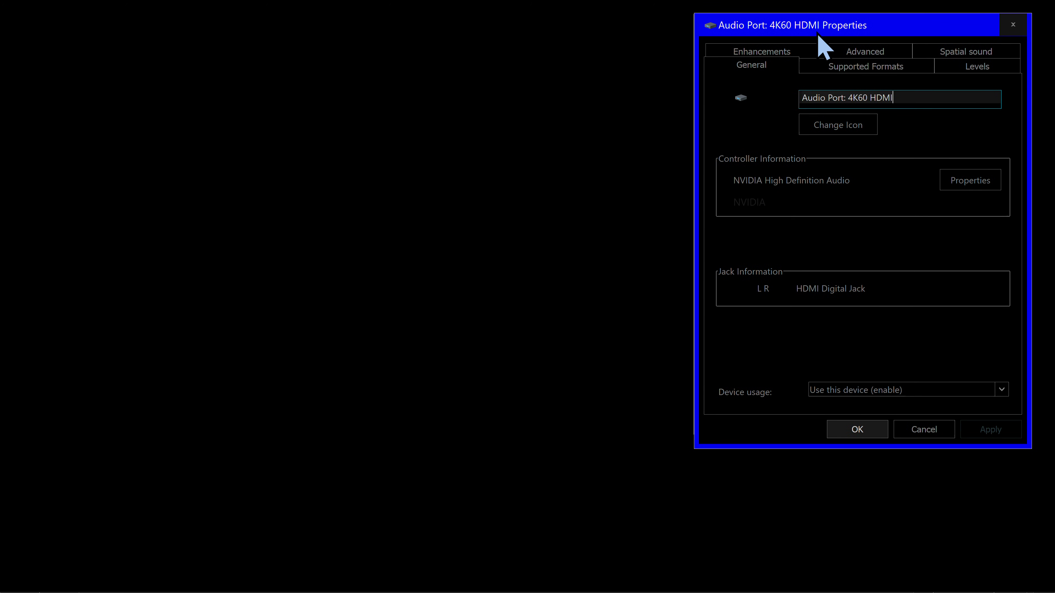
pyautogui.click(773, 55)
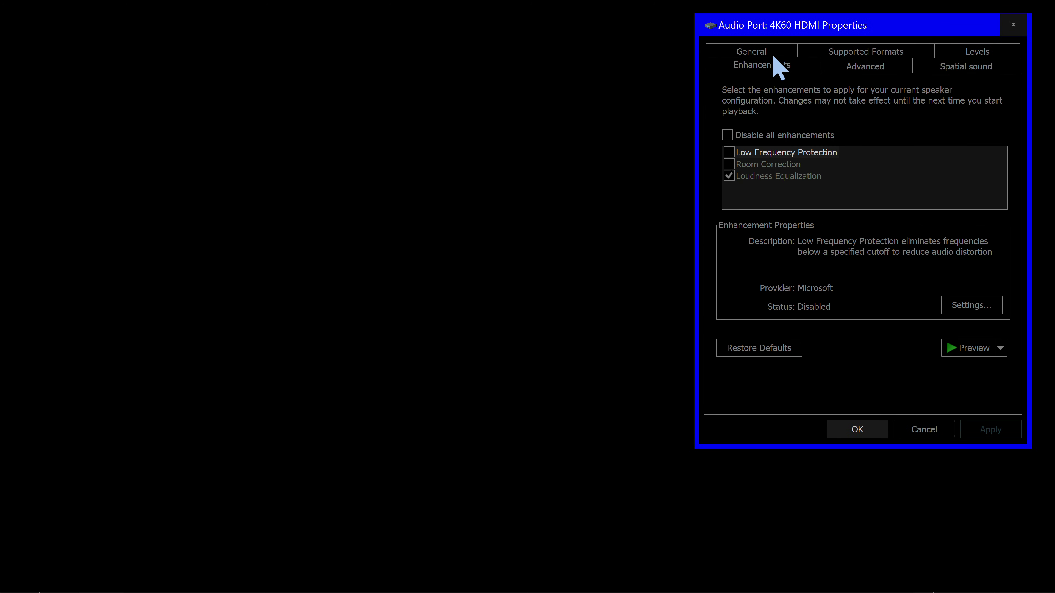
pyautogui.click(737, 56)
pyautogui.click(755, 53)
pyautogui.click(771, 177)
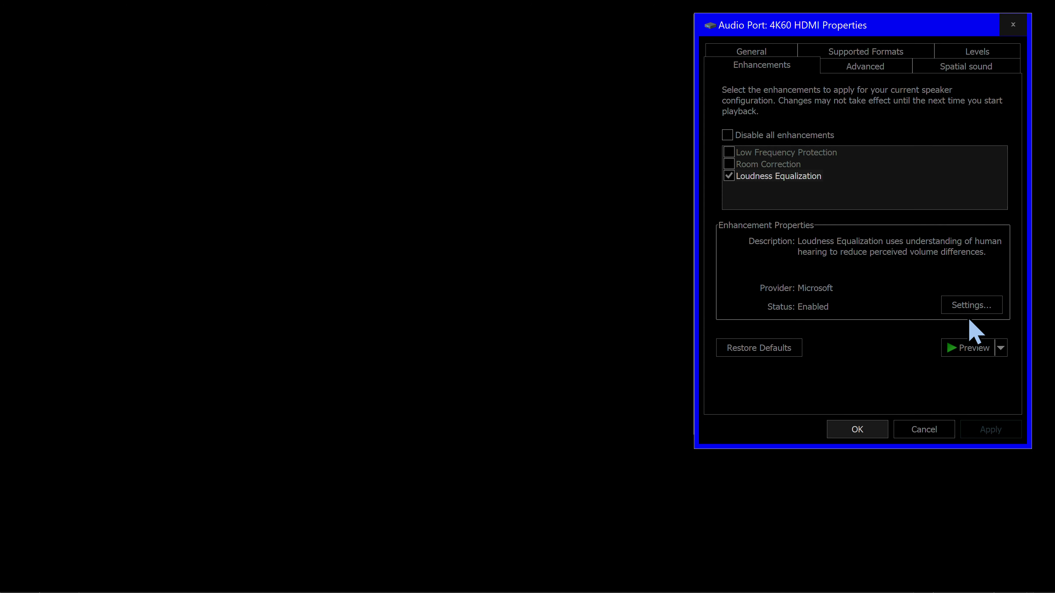
# Examine the Release Time in the Loudness Equalization settings, then close those settings and the device properties.
pyautogui.click(972, 307)
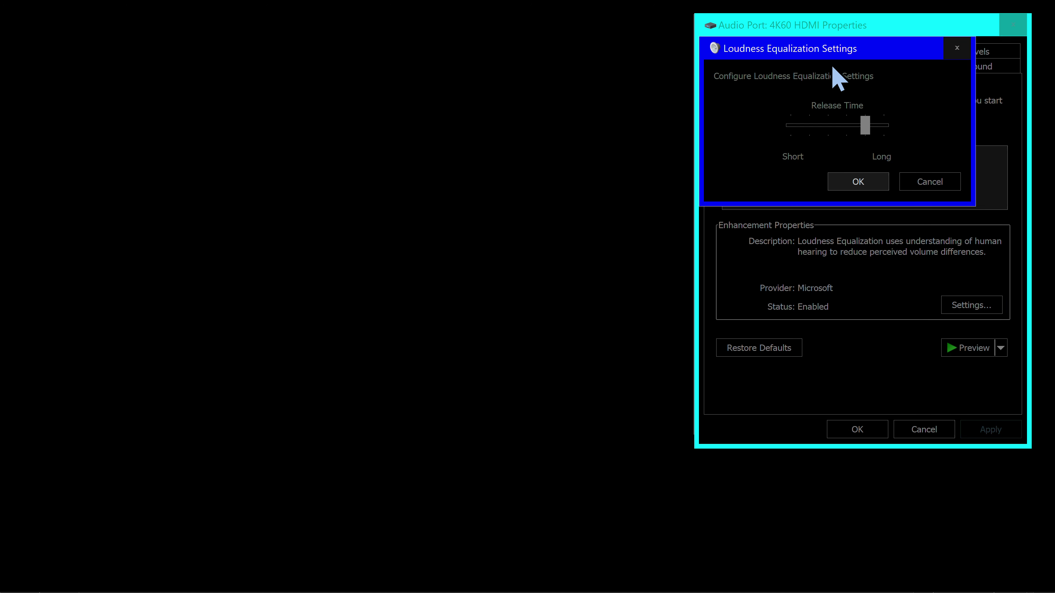
pyautogui.moveTo(847, 58); pyautogui.dragTo(546, 38)
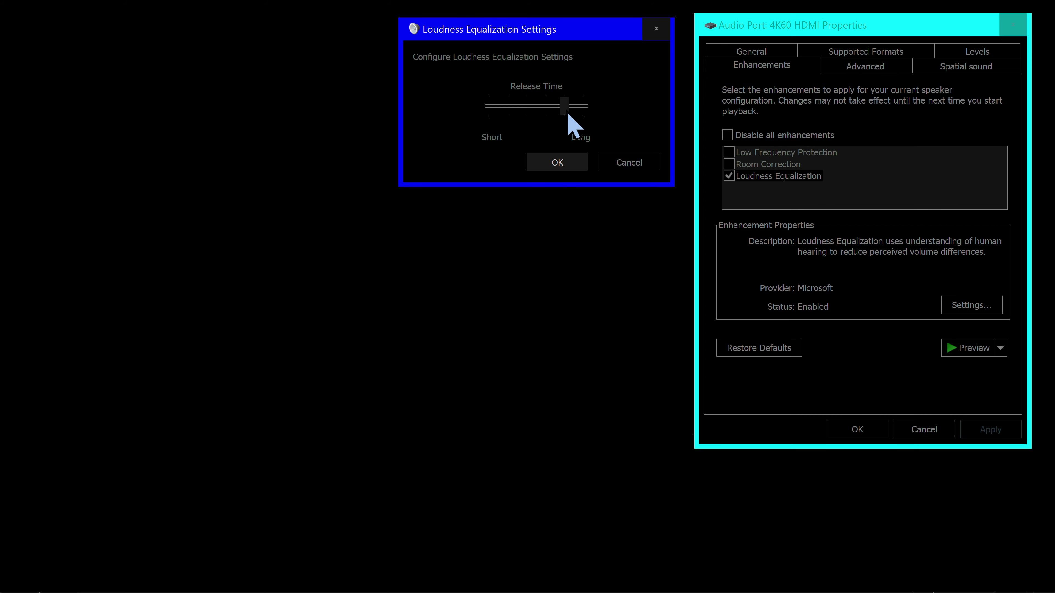
pyautogui.click(557, 163)
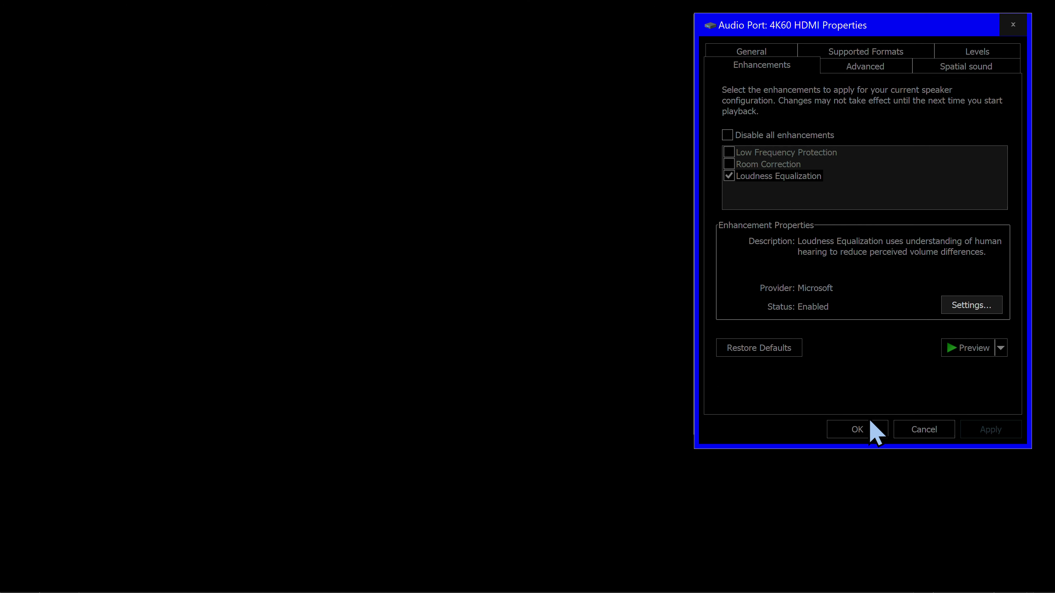
pyautogui.click(857, 429)
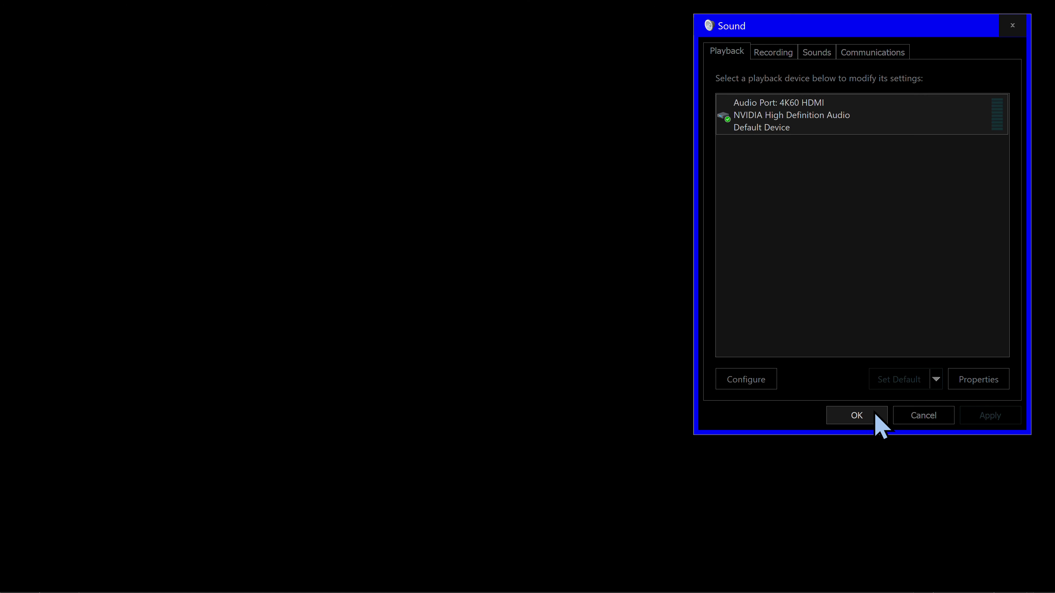
# Reopen the Audio Port: 4K60 HDMI properties, lower the system volume to 40, and close them.
pyautogui.doubleClick(784, 118)
pyautogui.moveTo(780, 100); pyautogui.dragTo(759, 32)
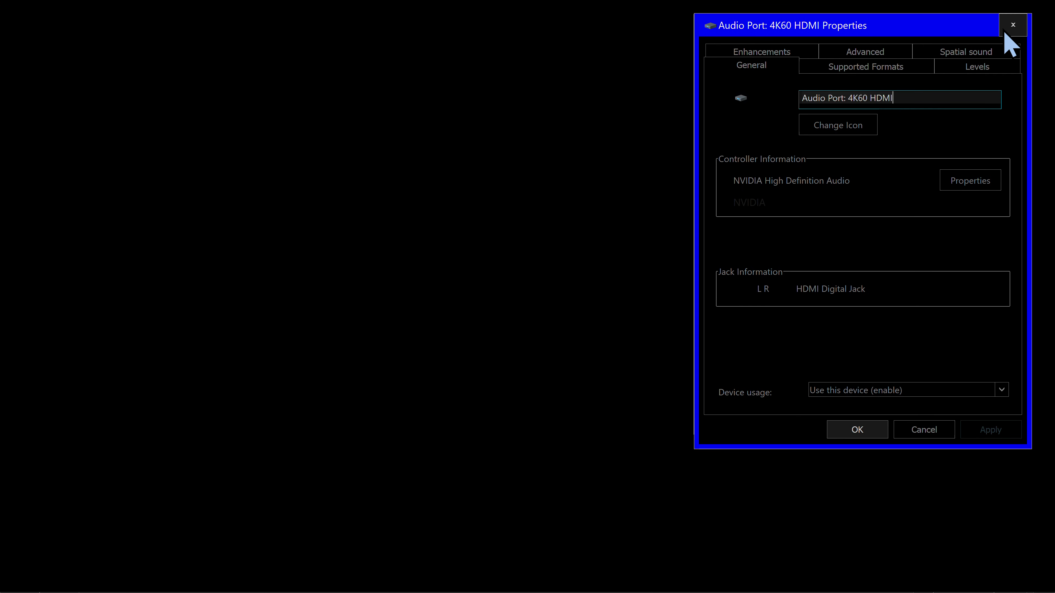
pyautogui.press('XF86AudioLowerVolume')
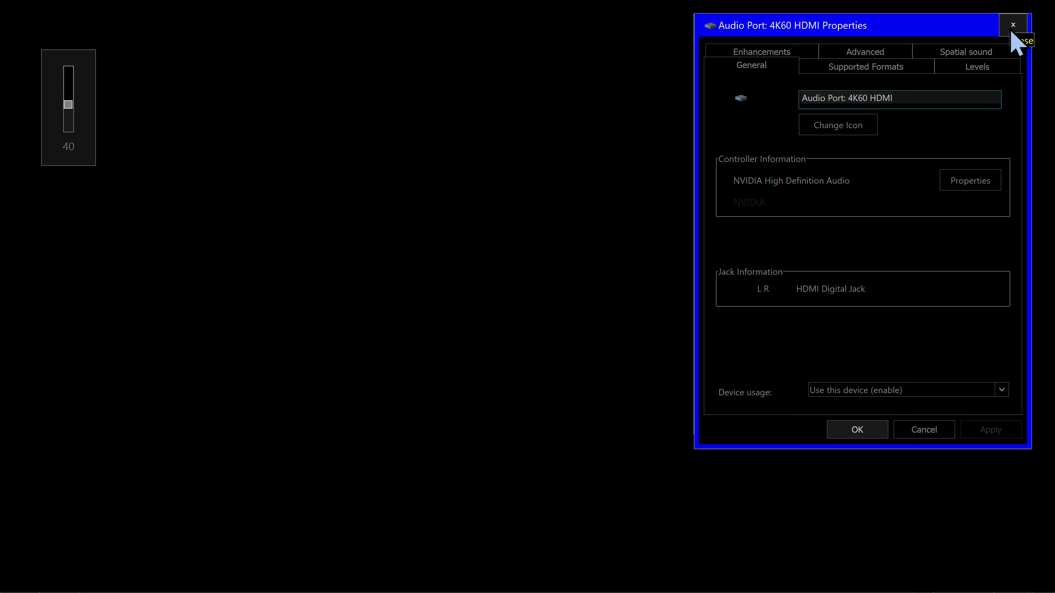
pyautogui.click(1012, 32)
# Open the desktop personalization settings and set the solid background color to Moss.
pyautogui.rightClick(755, 262)
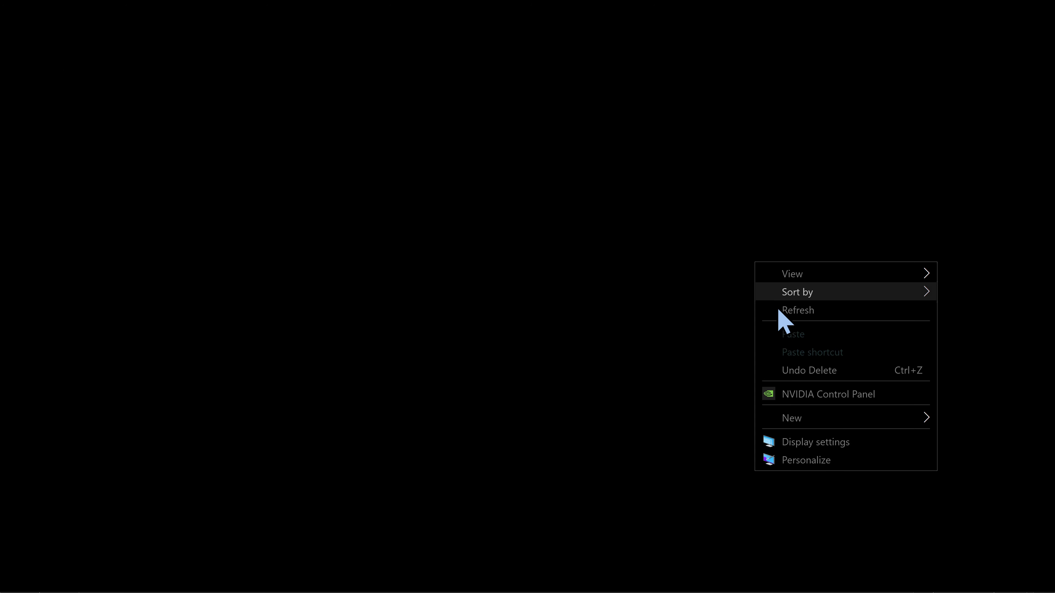
pyautogui.click(789, 460)
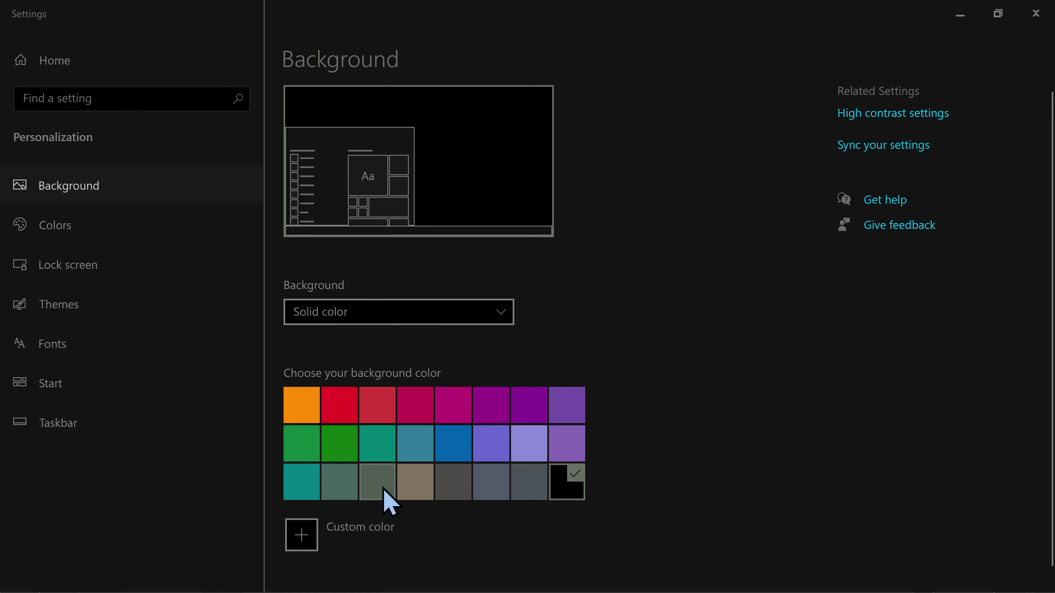
pyautogui.click(346, 487)
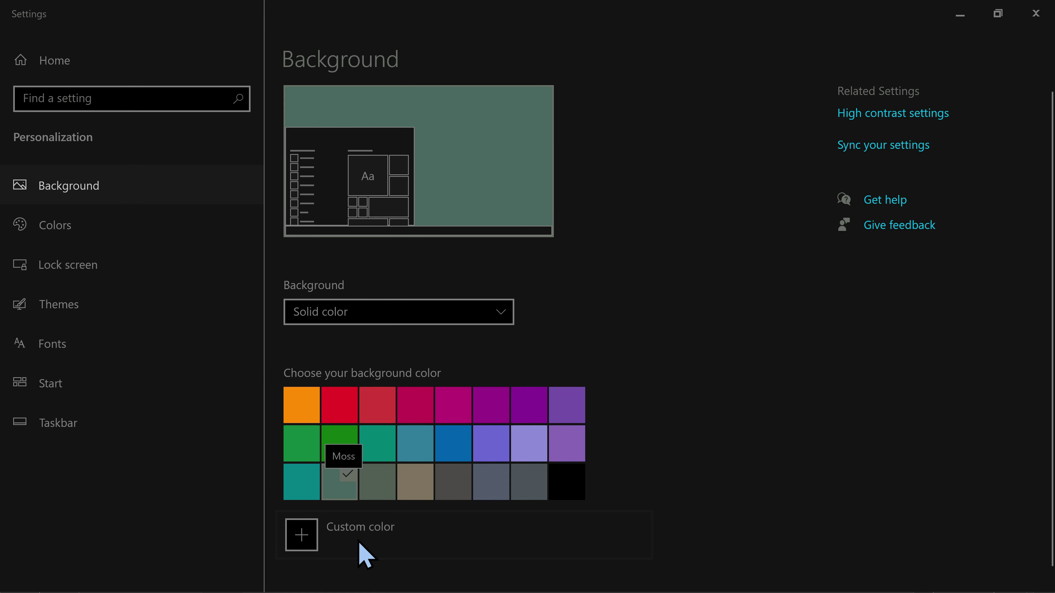
# Darken the background to a custom dark green with a color value of 18, and view it on the desktop.
pyautogui.click(379, 546)
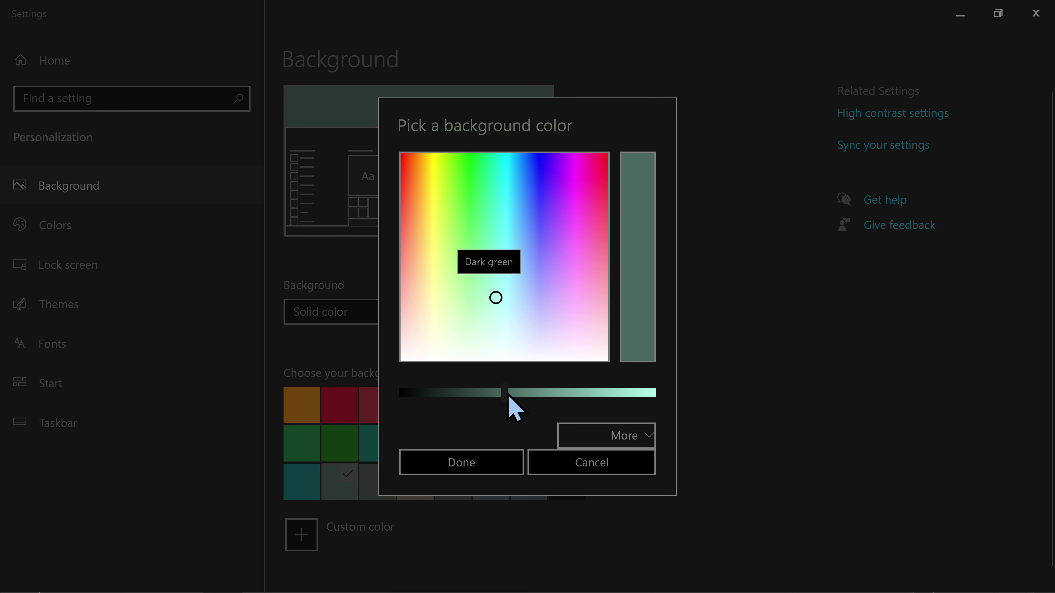
pyautogui.press('Tab')
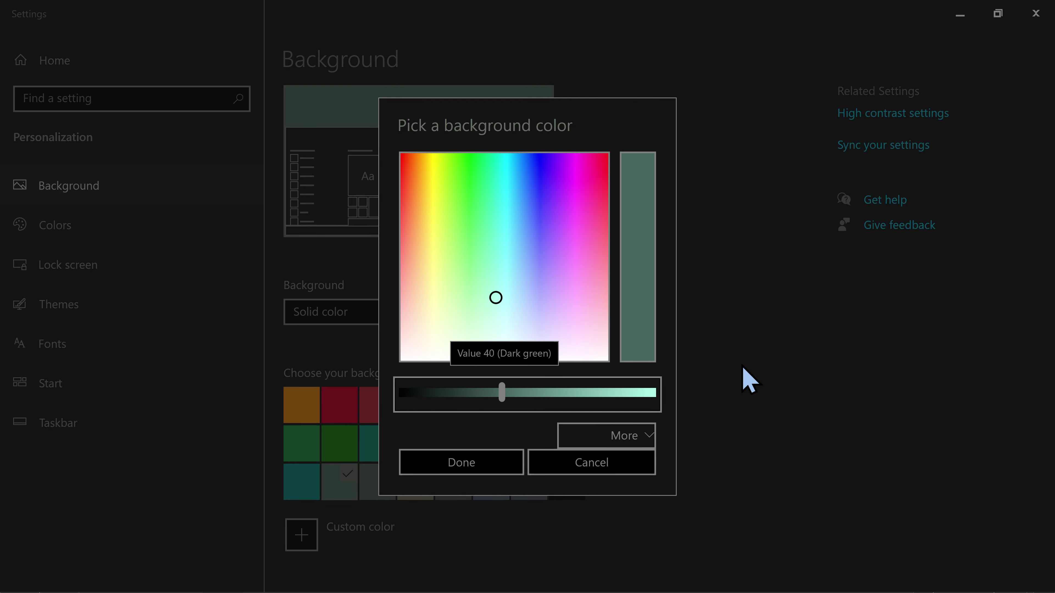
pyautogui.press('Left')
pyautogui.press('Left')
pyautogui.press('Left')
pyautogui.press('Left')
pyautogui.press('Left')
pyautogui.press('Left')
pyautogui.press('Left')
pyautogui.press('Left')
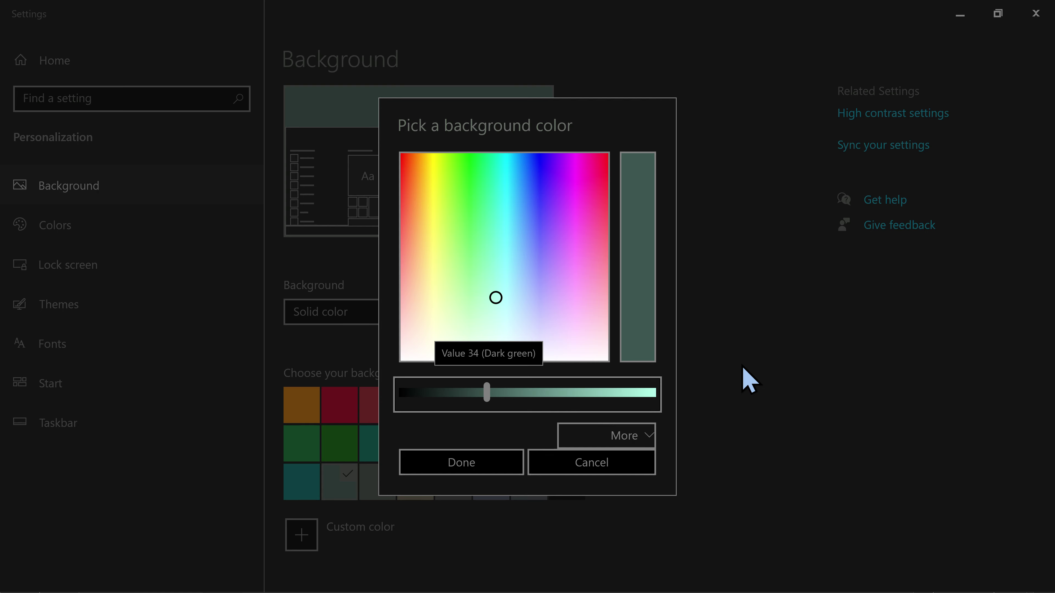
pyautogui.press('Left')
pyautogui.press('Left')
pyautogui.press('Left')
pyautogui.press('Left')
pyautogui.press('Left')
pyautogui.press('Left')
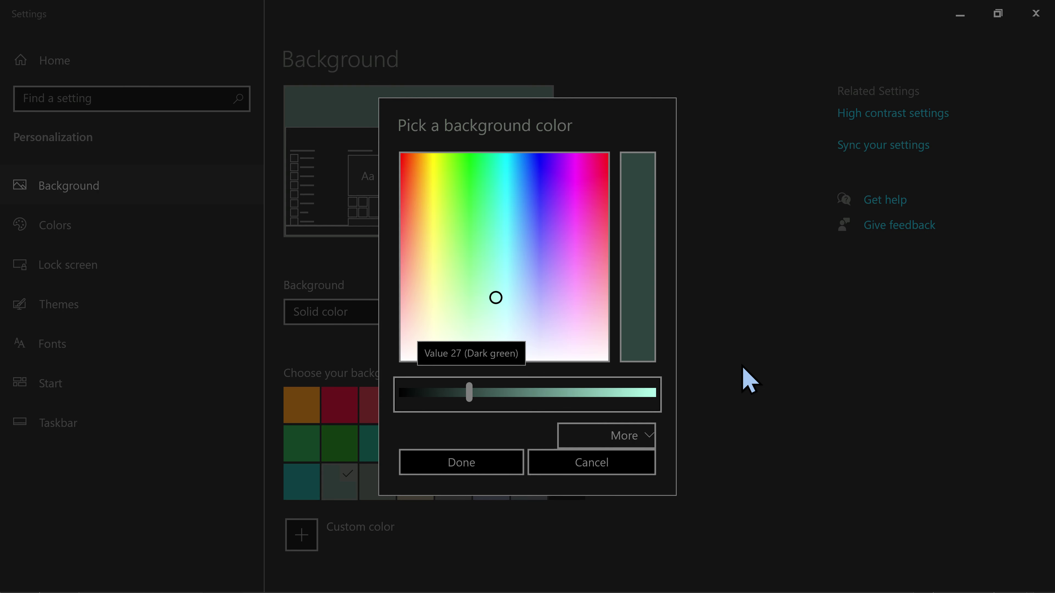
pyautogui.press('Left')
pyautogui.press('Left')
pyautogui.press('Left')
pyautogui.press('Left')
pyautogui.press('Left')
pyautogui.press('Left')
pyautogui.press('Left')
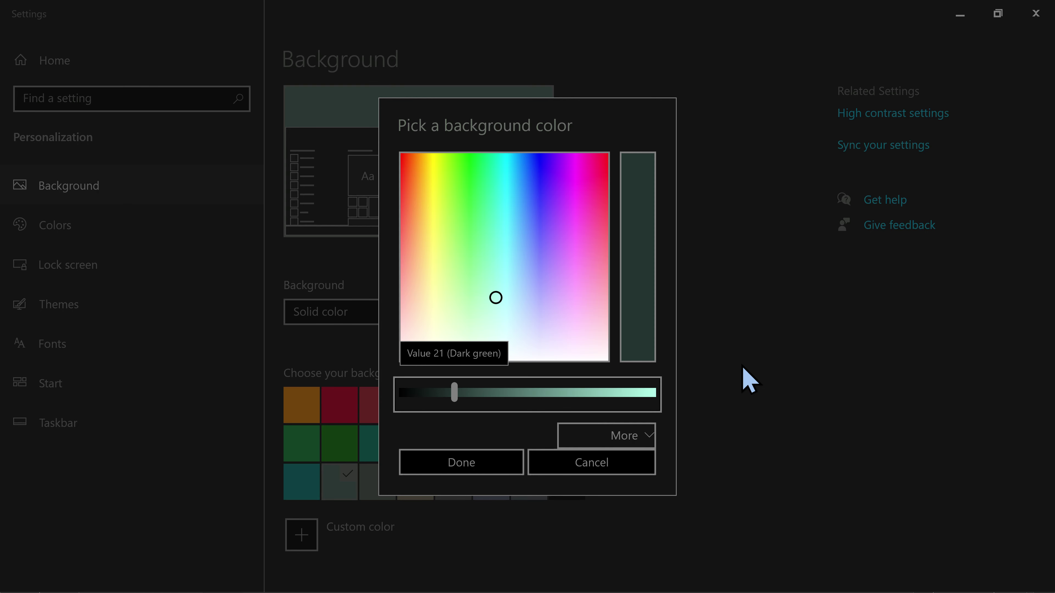
pyautogui.press('Left')
pyautogui.press('Left')
pyautogui.press('Left')
pyautogui.press('Left')
pyautogui.press('Left')
pyautogui.press('Left')
pyautogui.press('Left')
pyautogui.press('Left')
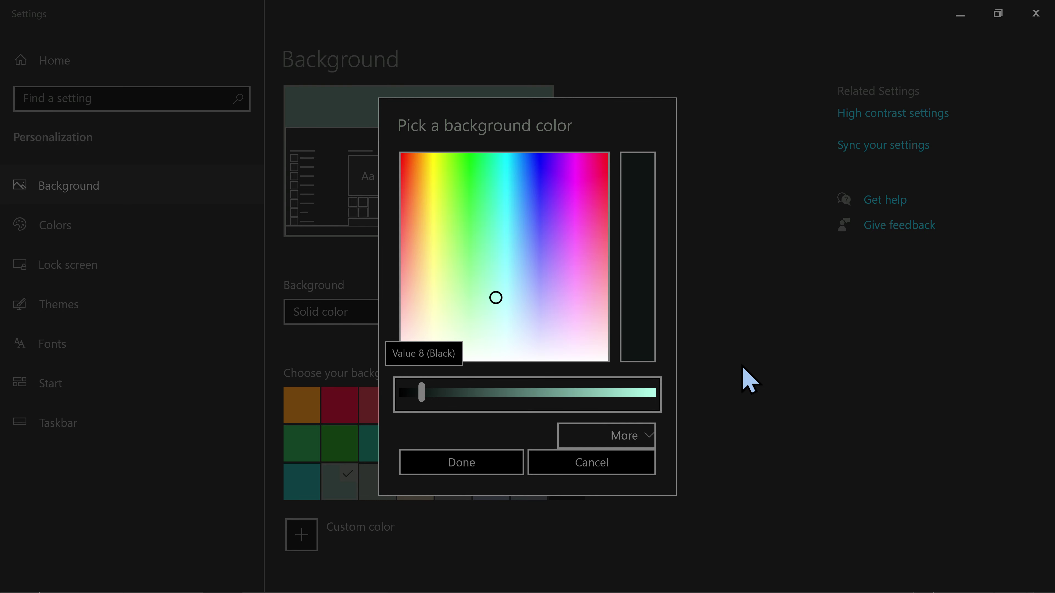
pyautogui.press('Right')
pyautogui.press('Right')
pyautogui.press('Right')
pyautogui.press('Right')
pyautogui.press('Right')
pyautogui.press('Right')
pyautogui.press('Right')
pyautogui.press('Right')
pyautogui.press('Right')
pyautogui.press('Right')
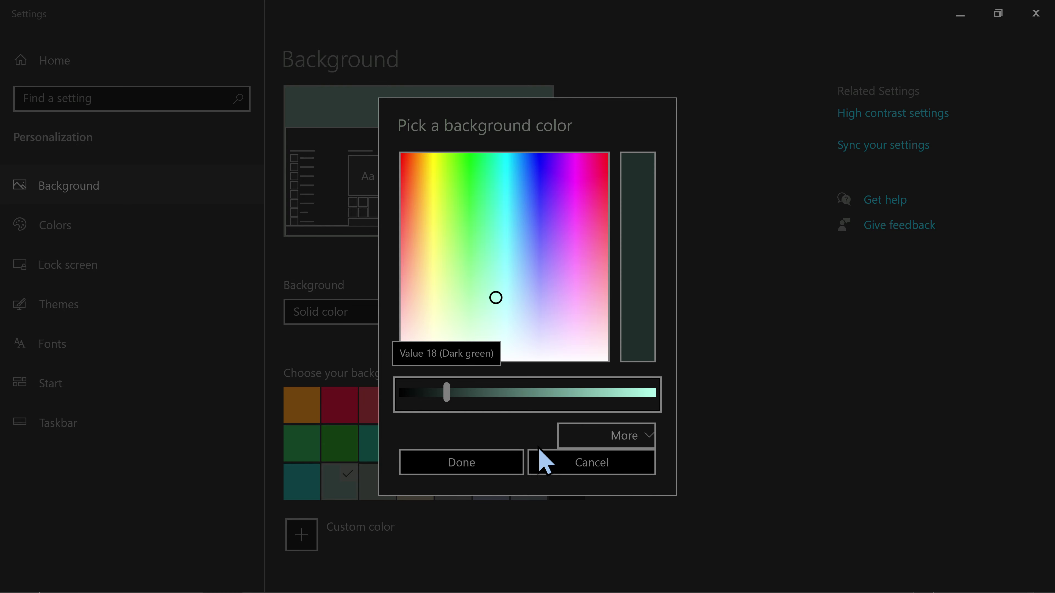
pyautogui.click(512, 462)
pyautogui.click(960, 15)
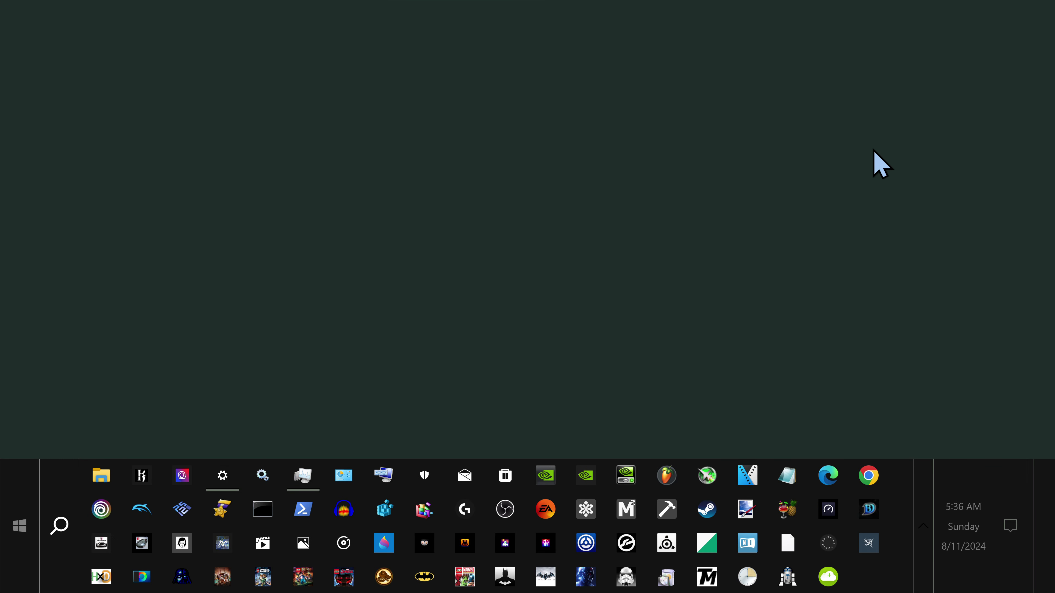
# Reopen the background settings, lower the custom color's value to 12, and view the result on the desktop.
pyautogui.rightClick(674, 259)
pyautogui.click(686, 462)
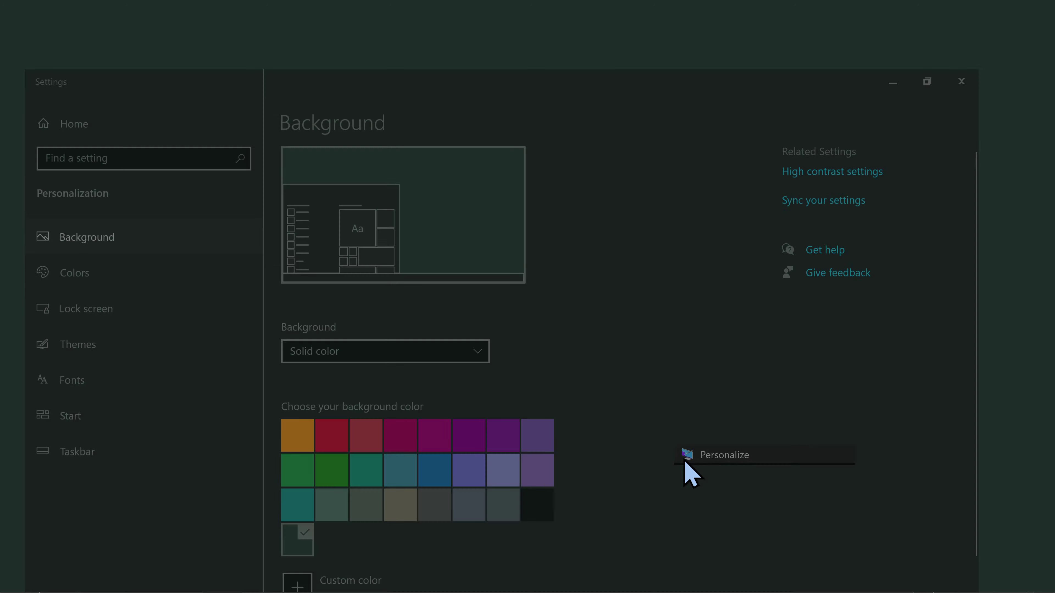
pyautogui.click(374, 573)
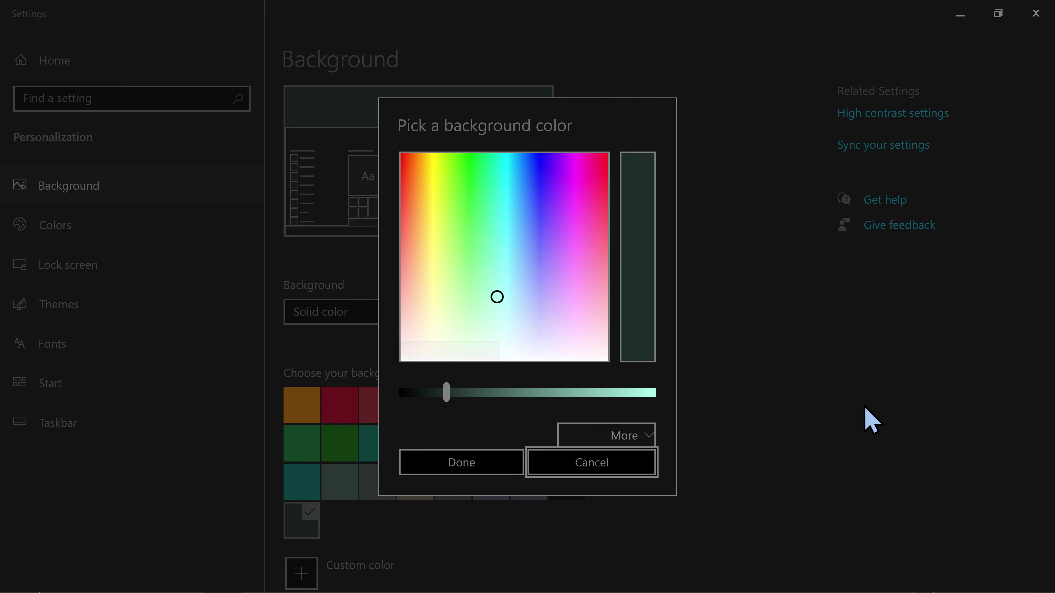
pyautogui.press('Tab')
pyautogui.press('Tab')
pyautogui.press('Tab')
pyautogui.press('Tab')
pyautogui.press('Tab')
pyautogui.press('Tab')
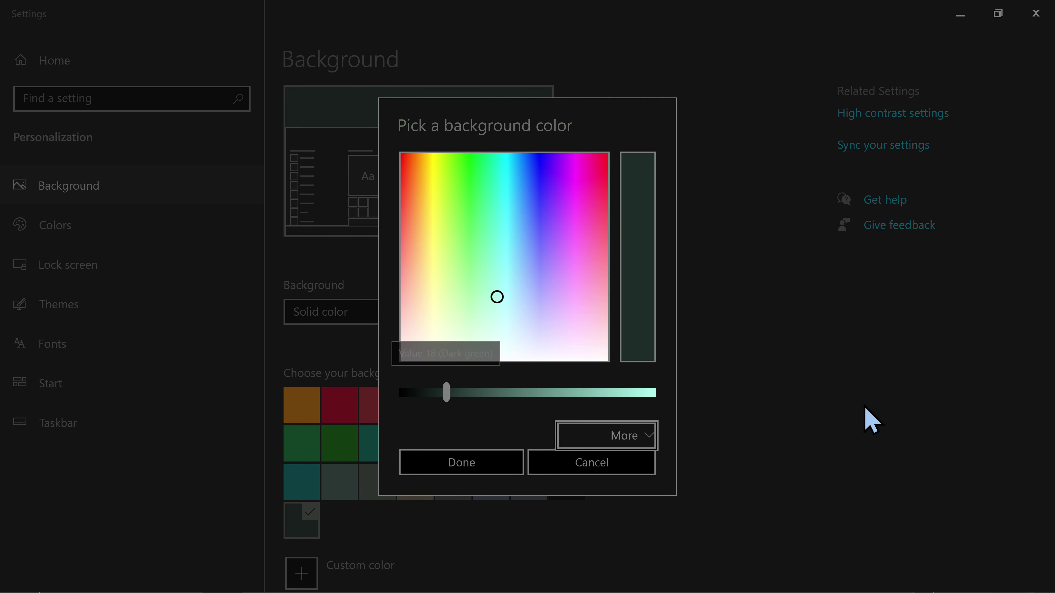
pyautogui.hotkey('shift', 'Tab')
pyautogui.press('Left')
pyautogui.press('Left')
pyautogui.press('Left')
pyautogui.press('Left')
pyautogui.press('Left')
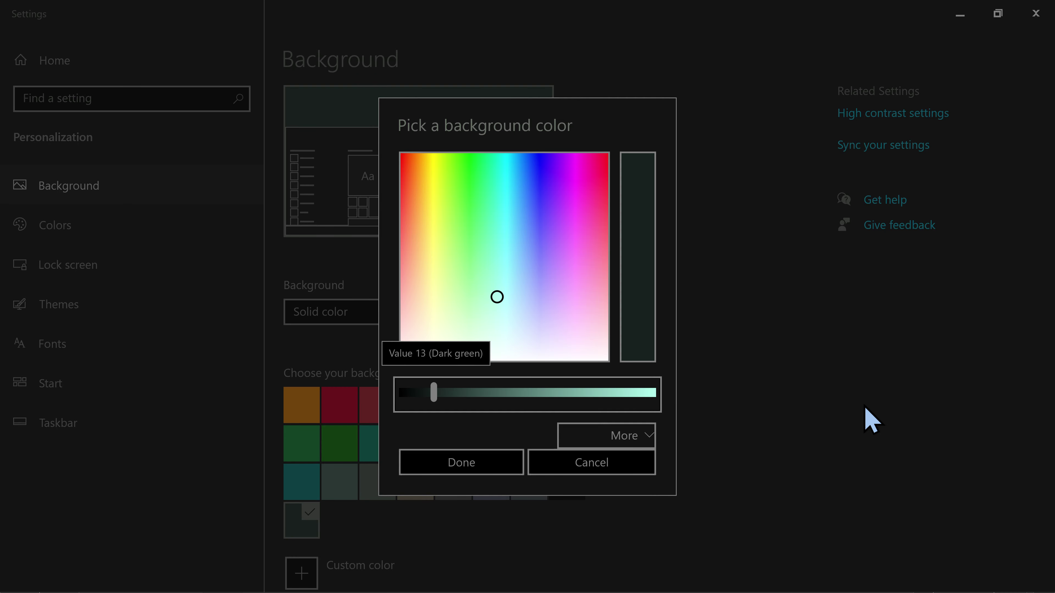
pyautogui.press('Left')
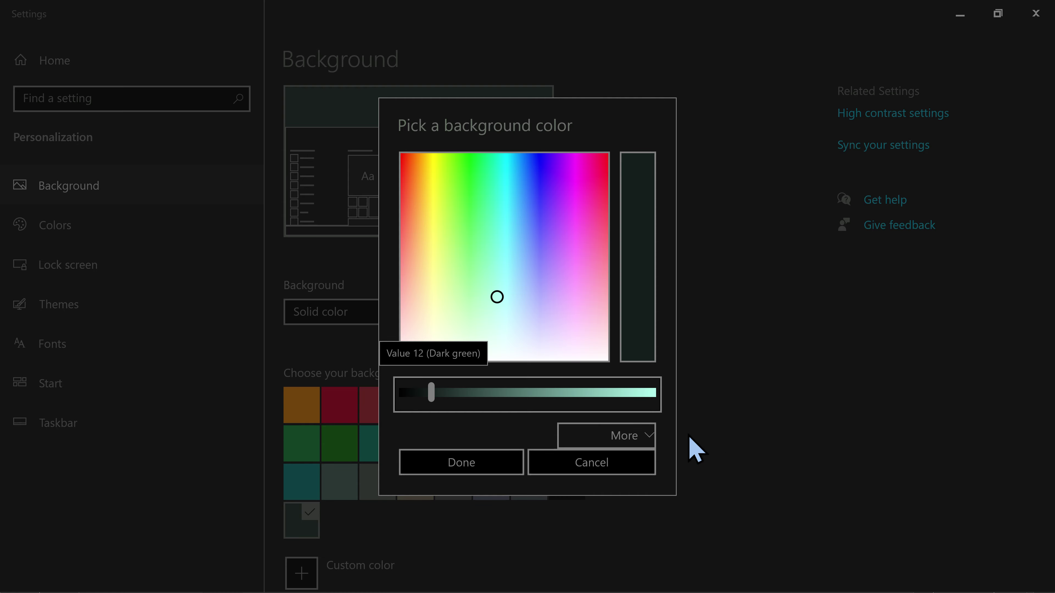
pyautogui.click(514, 471)
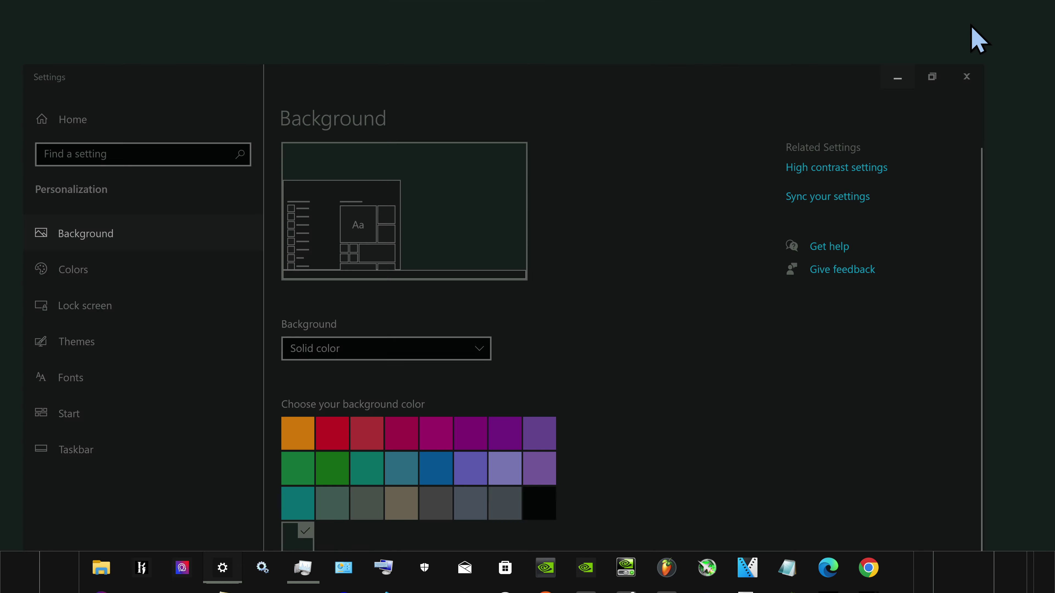
pyautogui.click(897, 78)
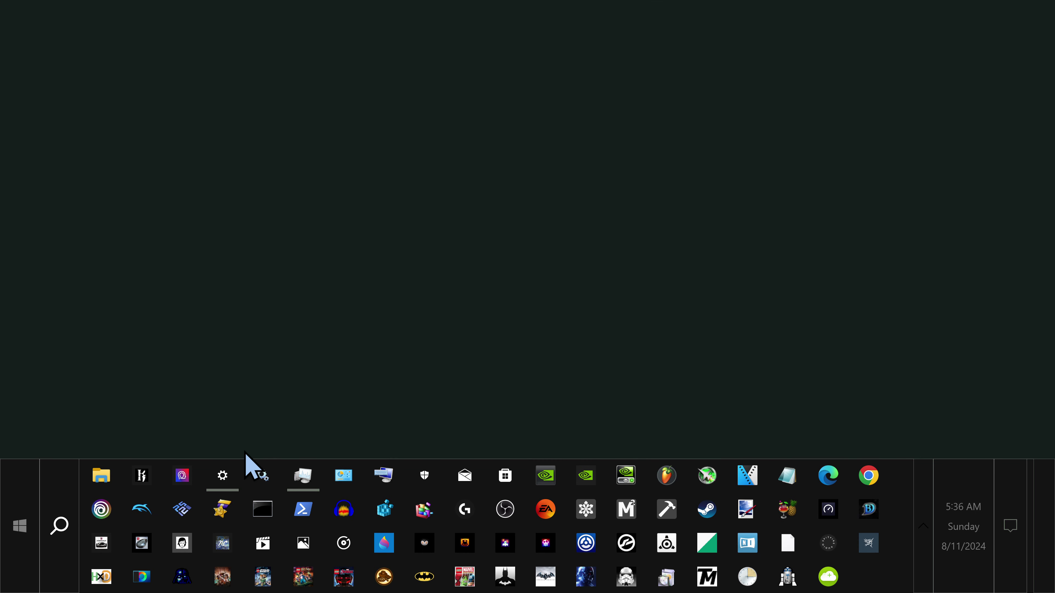
# Reopen the background settings, raise the custom dark green color's value to 15, and view the result on the desktop.
pyautogui.click(228, 474)
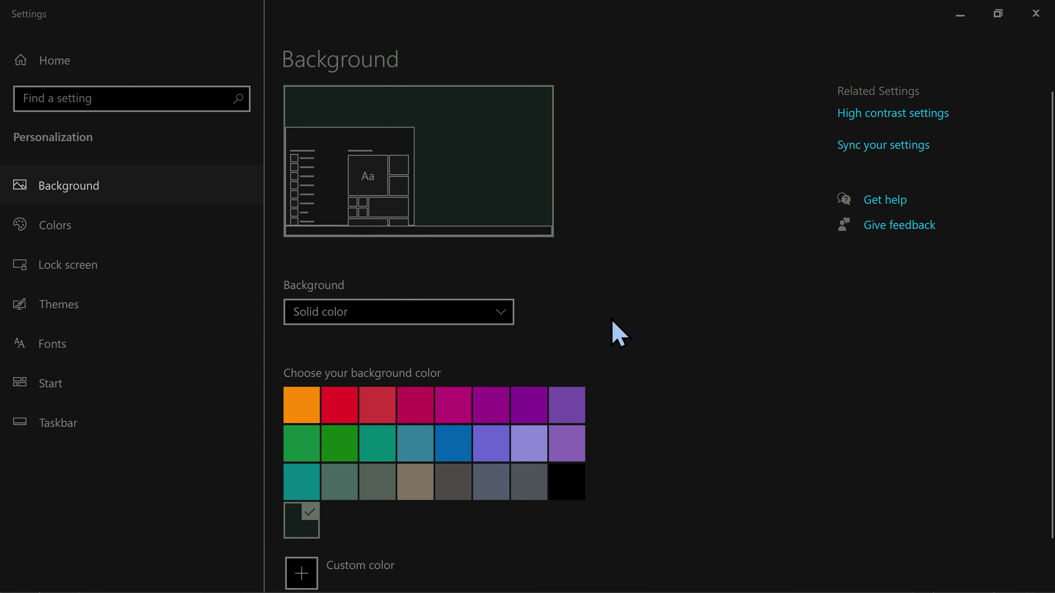
pyautogui.scroll(-2, 627, 362)
pyautogui.click(370, 509)
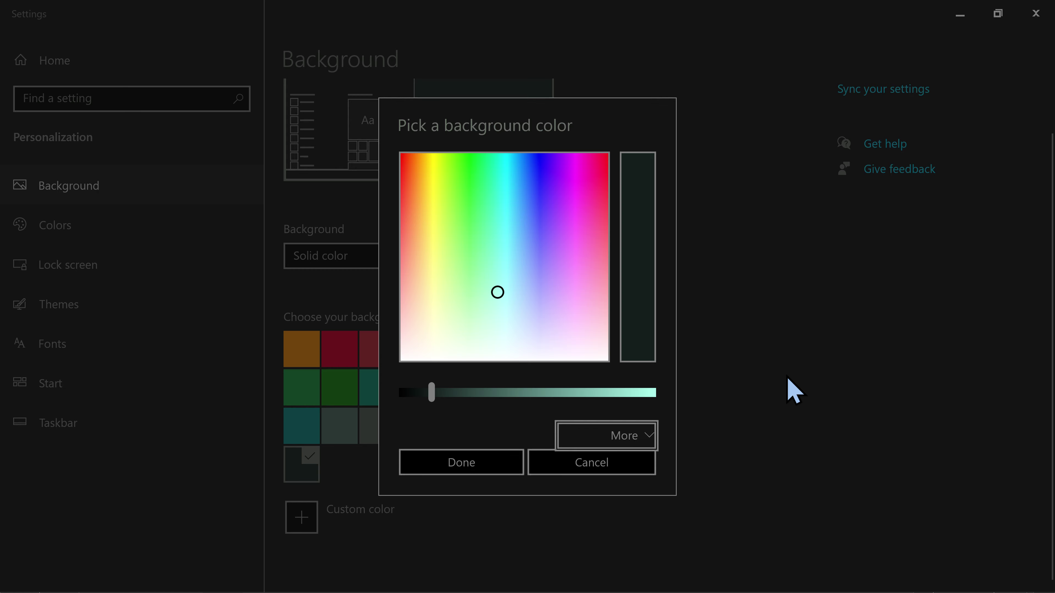
pyautogui.hotkey('shift', 'Tab')
pyautogui.press('Right')
pyautogui.press('Right')
pyautogui.press('Right')
pyautogui.press('Right')
pyautogui.press('Right')
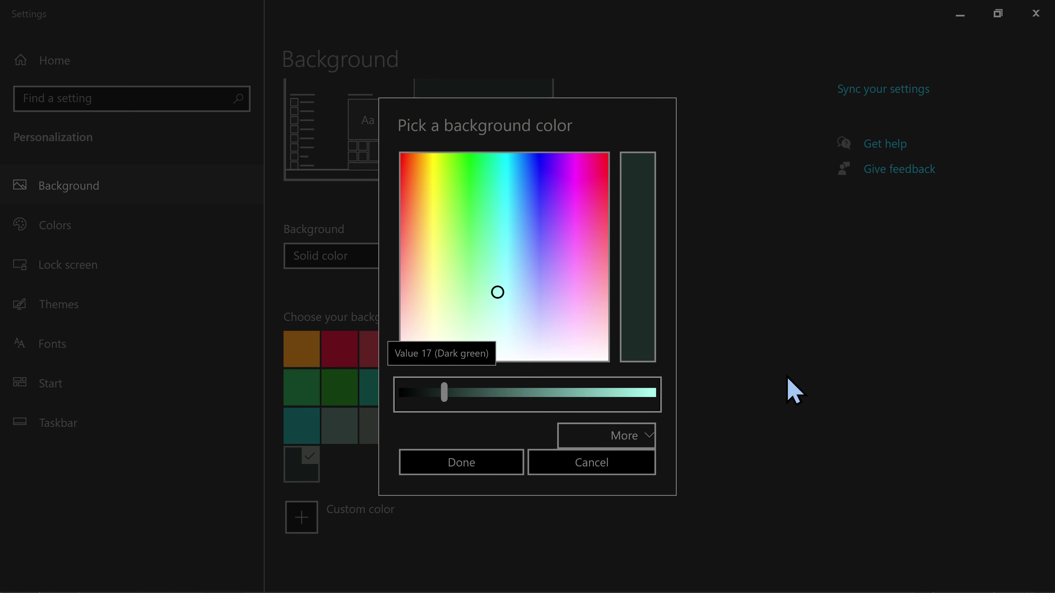
pyautogui.press('Left')
pyautogui.press('Left')
pyautogui.press('Left')
pyautogui.press('Left')
pyautogui.press('Left')
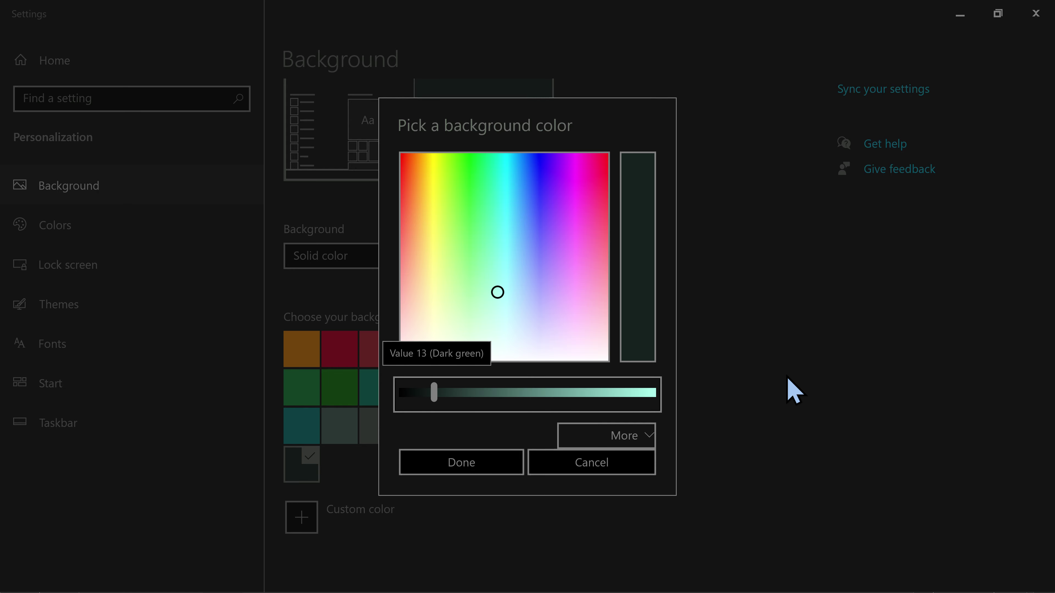
pyautogui.press('Right')
pyautogui.press('Right')
pyautogui.press('Left')
pyautogui.press('Left')
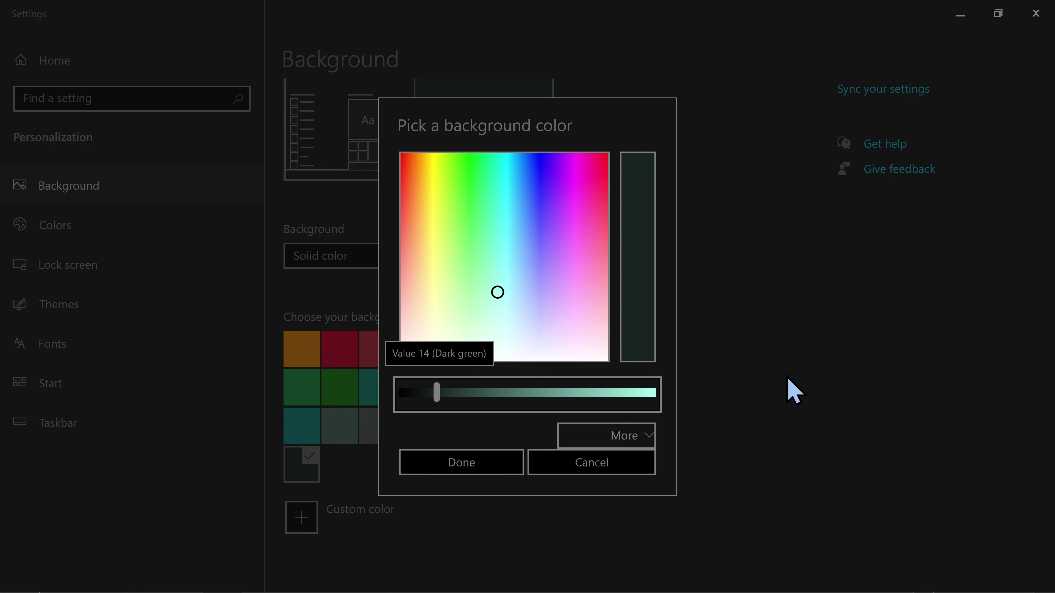
pyautogui.press('Right')
pyautogui.press('Right')
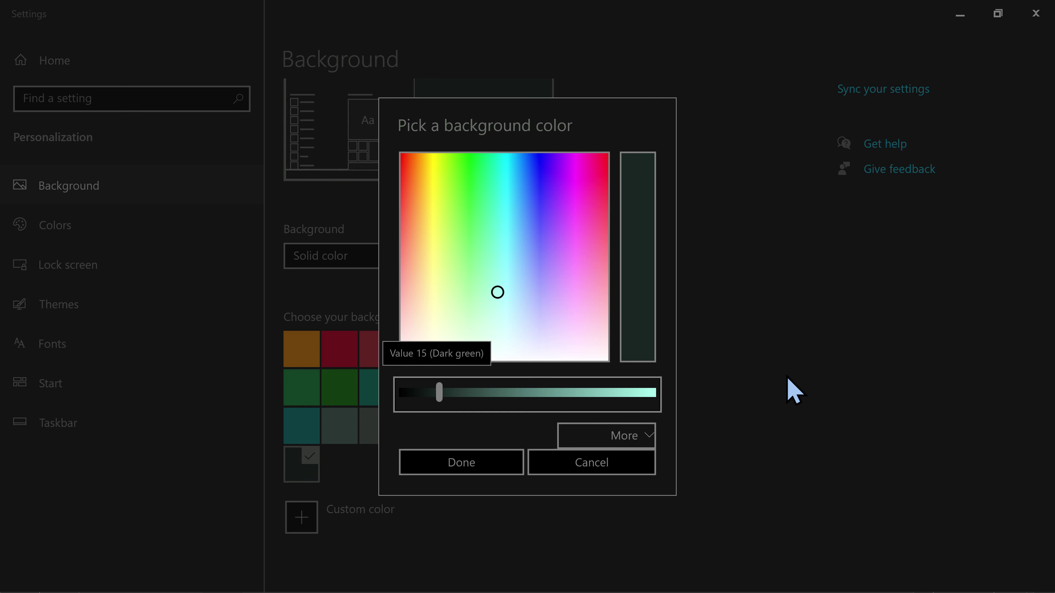
pyautogui.click(489, 470)
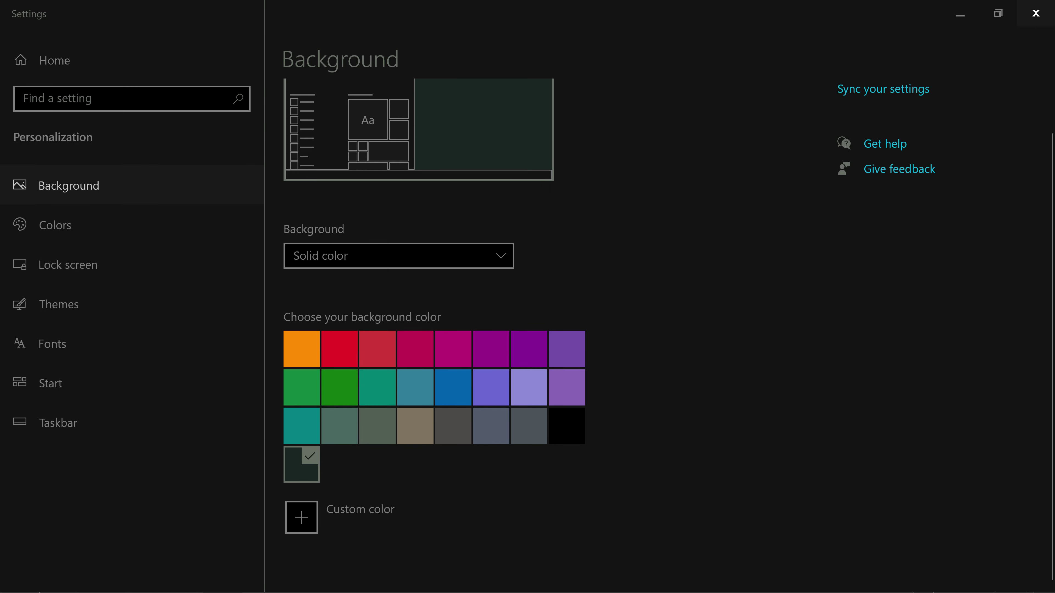
pyautogui.press('super+d')
pyautogui.press('XF86AudioLowerVolume')
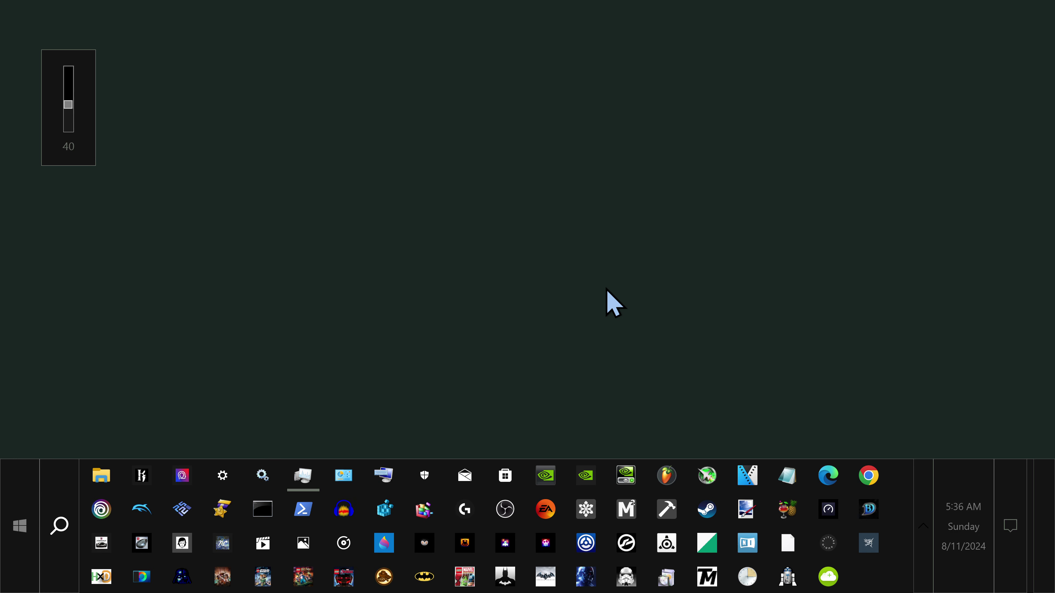
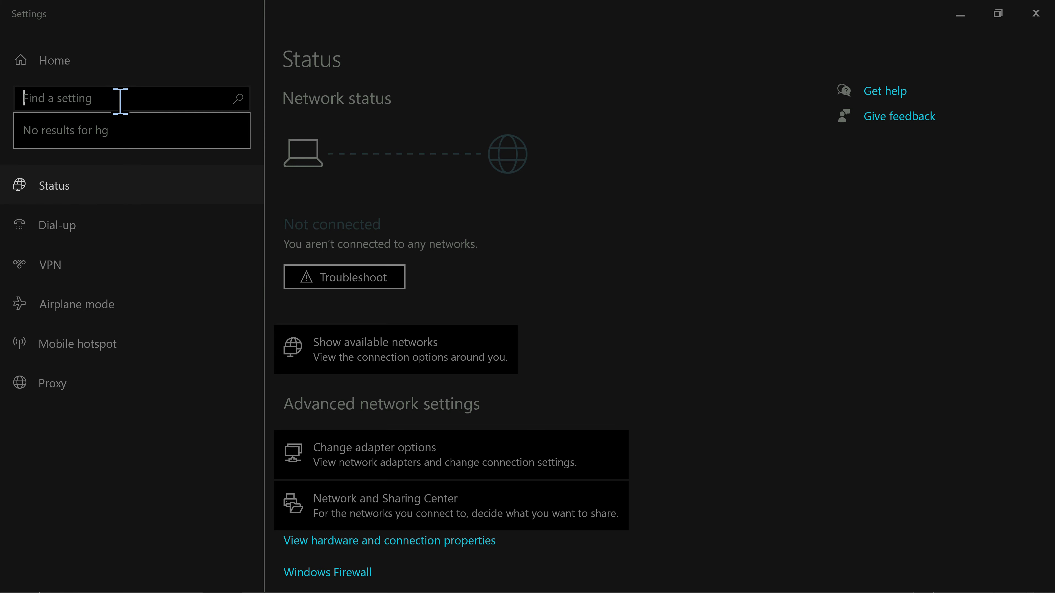
# Search the settings for "high", open the option to turn high contrast on or off, and look over the customizable colors.
pyautogui.write('high')
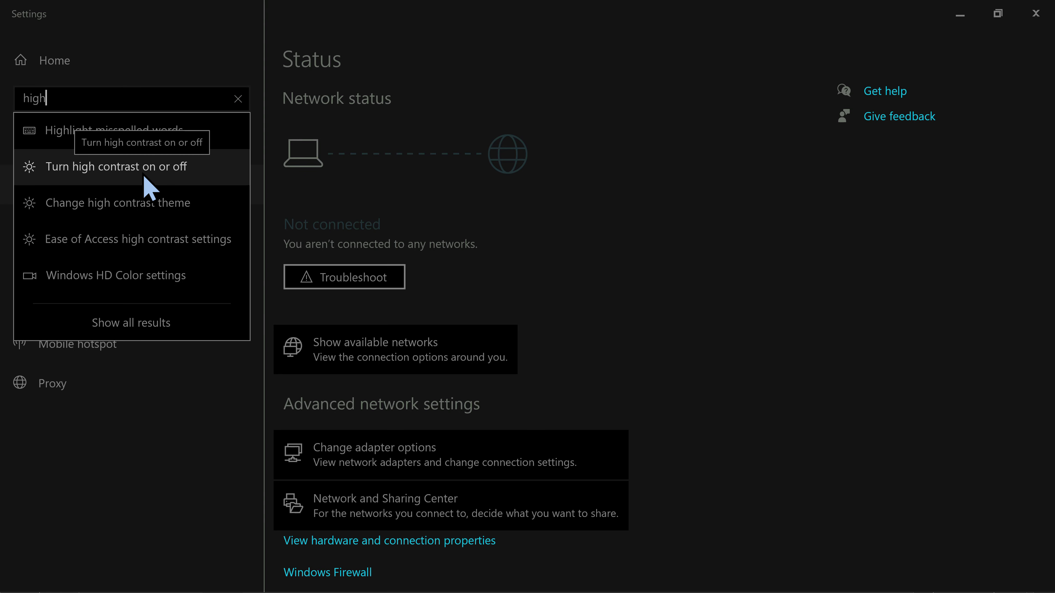
pyautogui.click(146, 183)
pyautogui.scroll(-5, 521, 357)
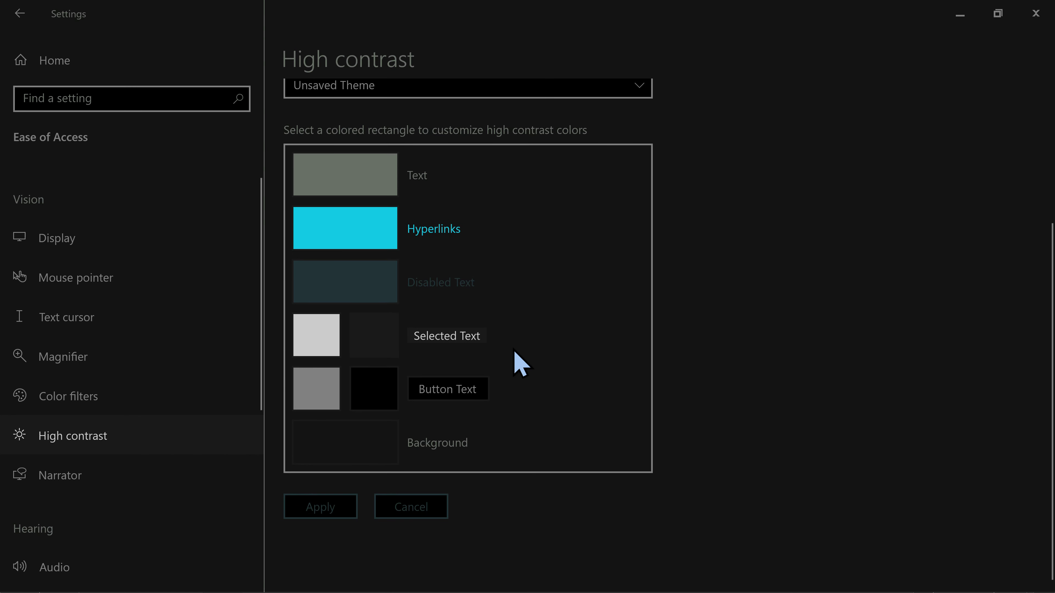
pyautogui.scroll(5, 515, 350)
# Browse the high contrast themes and choose !NewestVersion-GreyBlack1-LightBlue.
pyautogui.click(446, 266)
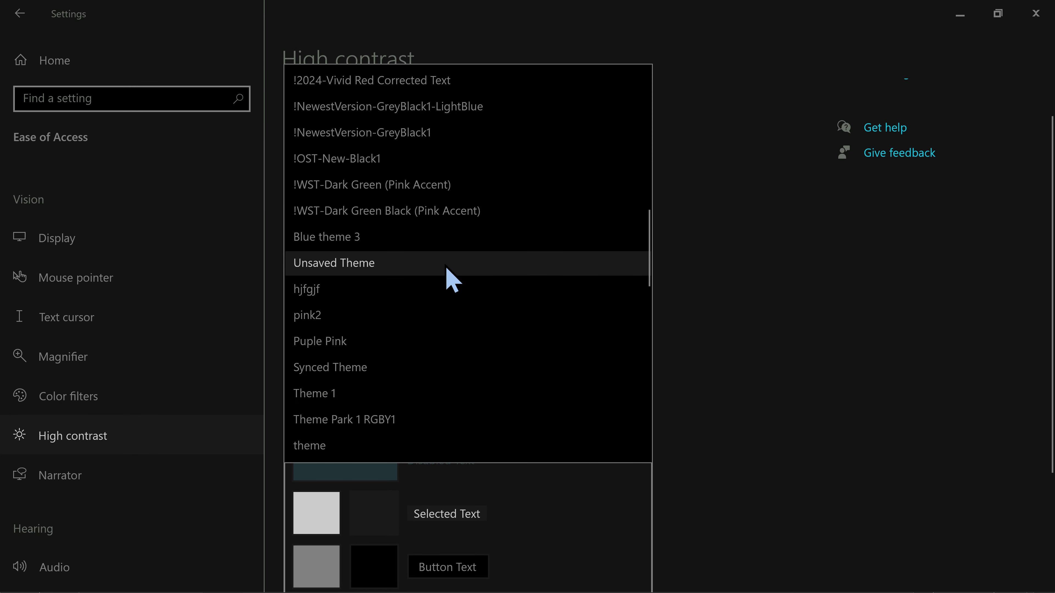
pyautogui.scroll(3, 476, 283)
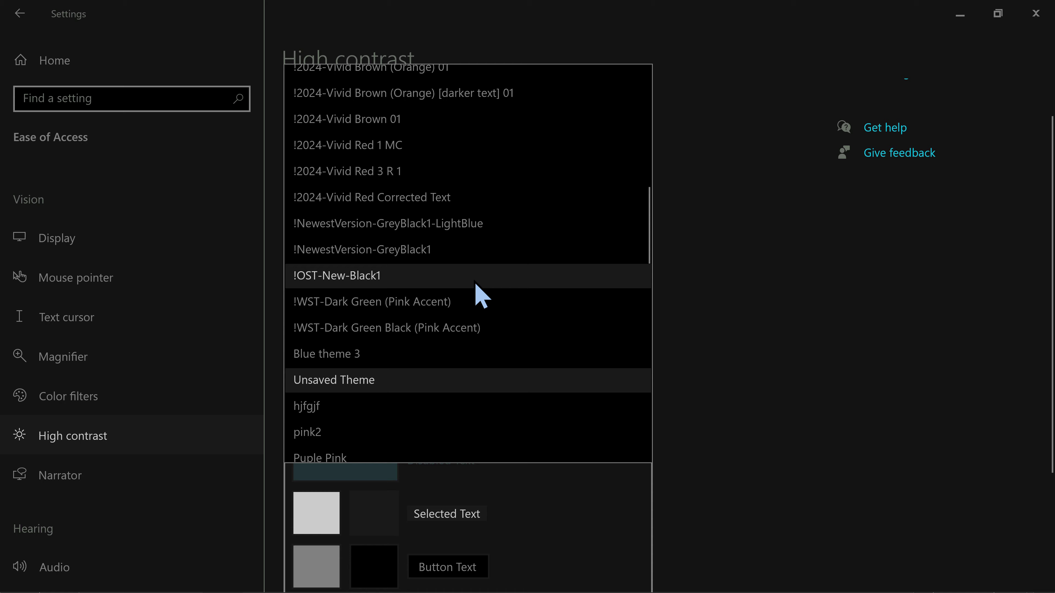
pyautogui.scroll(7, 424, 260)
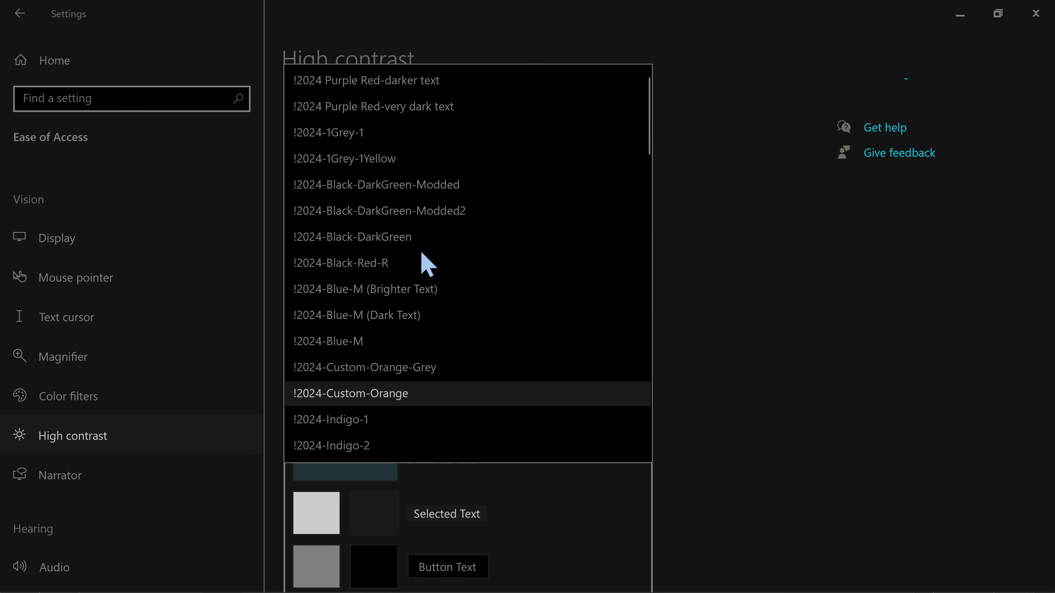
pyautogui.scroll(-20, 421, 253)
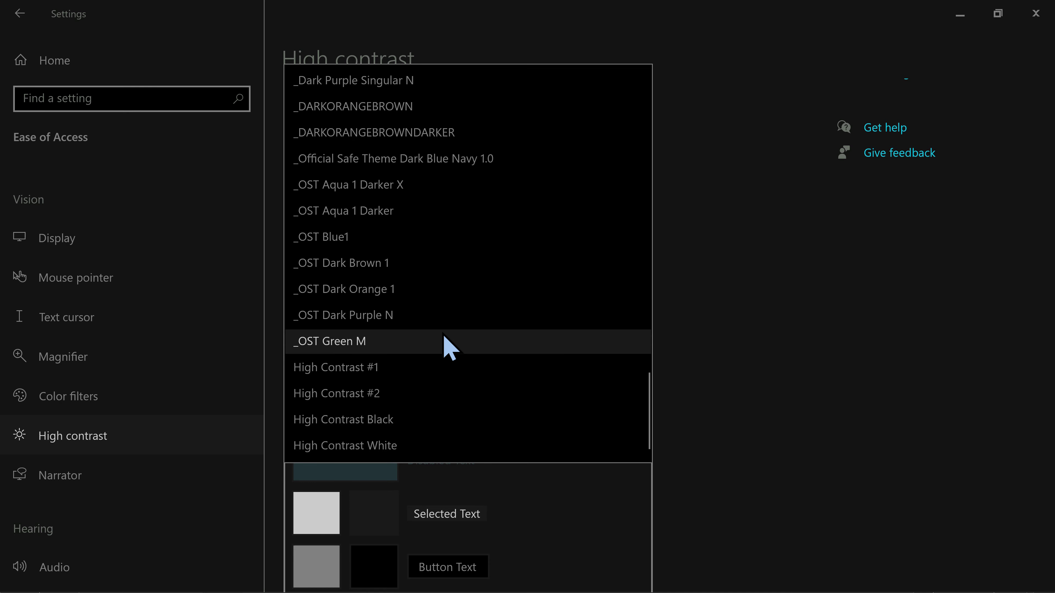
pyautogui.scroll(7, 443, 333)
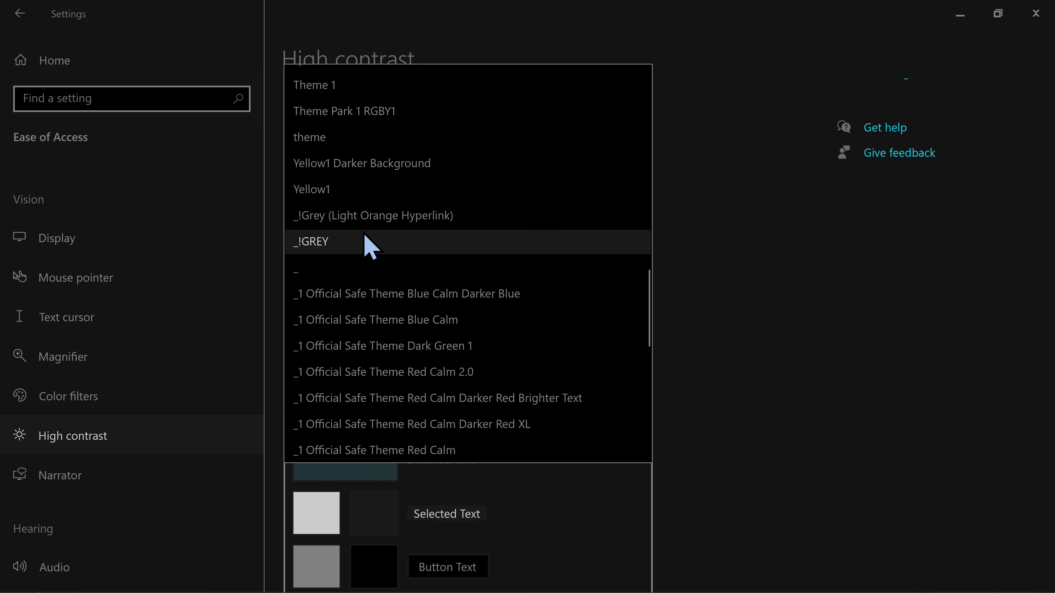
pyautogui.scroll(1, 368, 243)
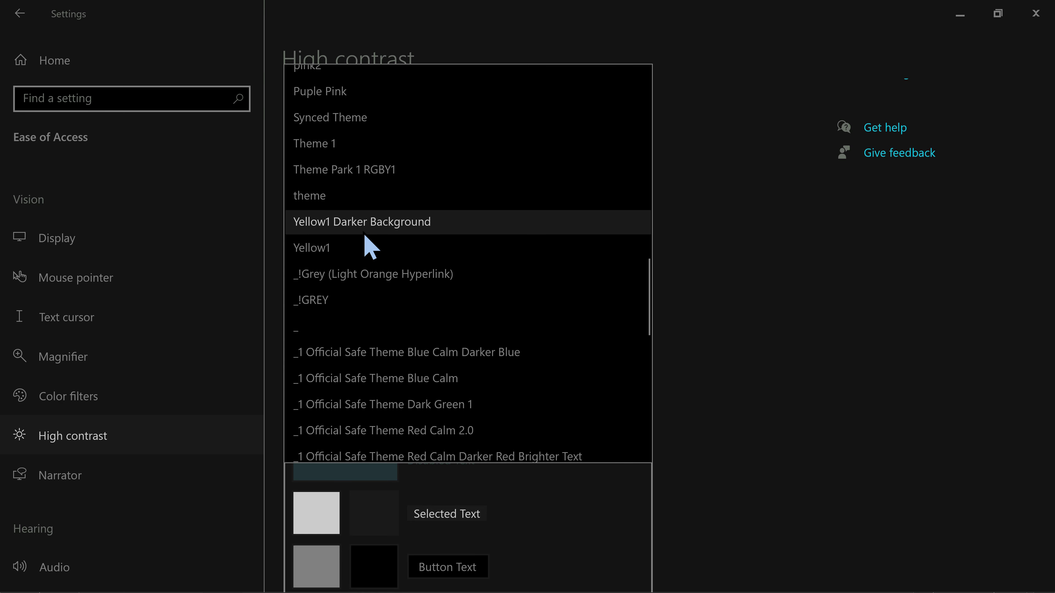
pyautogui.scroll(1, 368, 243)
pyautogui.scroll(1, 367, 245)
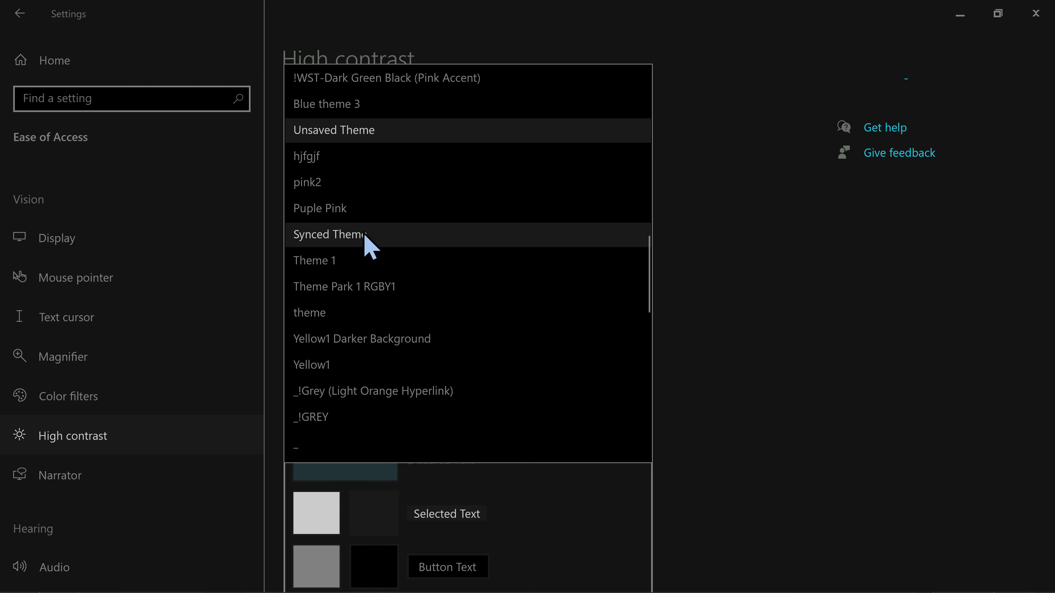
pyautogui.scroll(3, 367, 243)
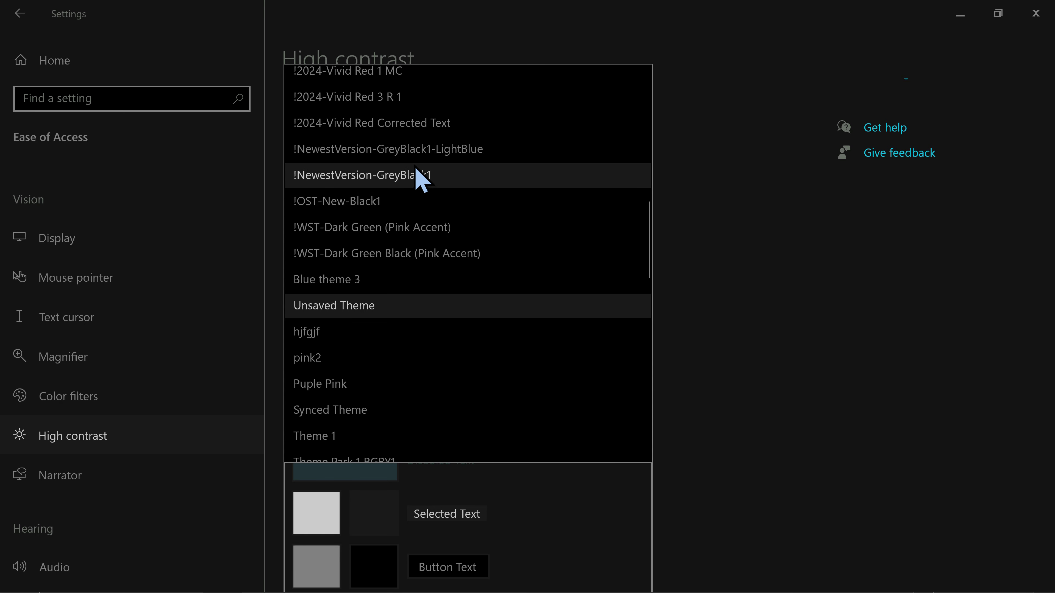
pyautogui.click(415, 149)
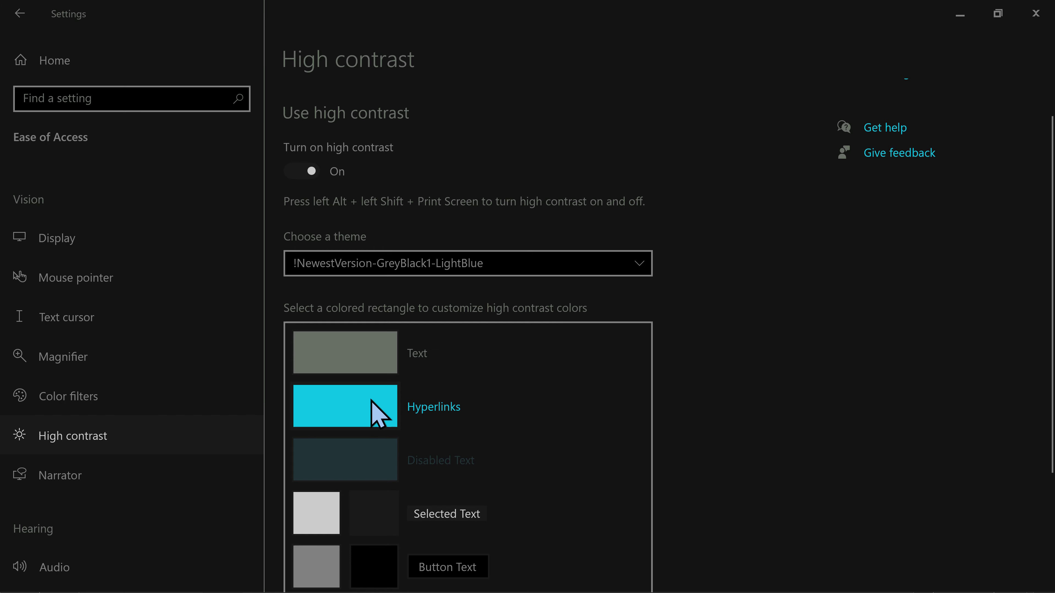
# Switch to File Explorer and open the SSD 1 (2 TB) drive.
pyautogui.moveTo(450, 559)
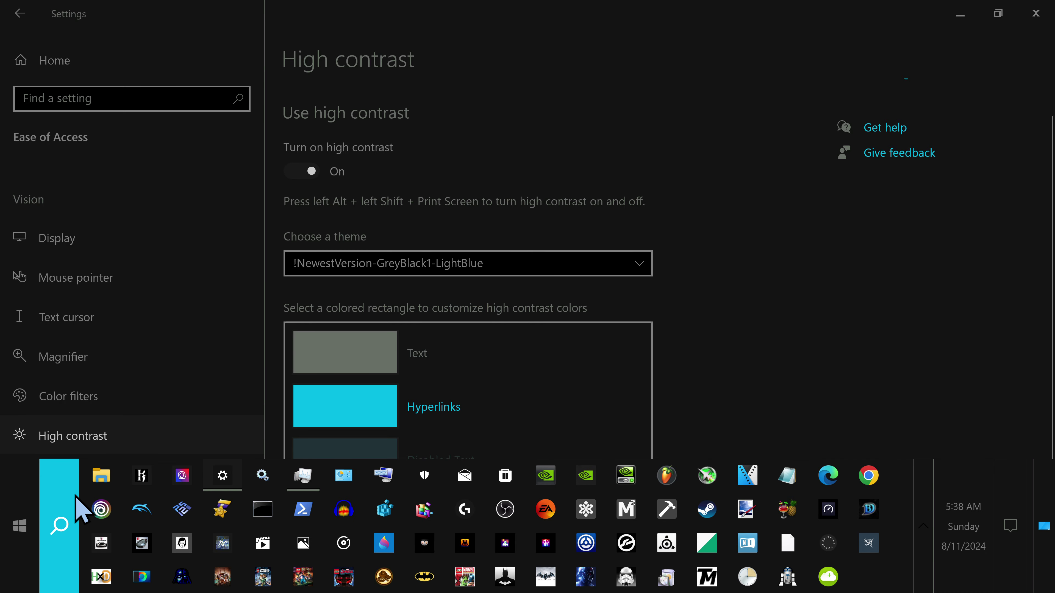
pyautogui.rightClick(112, 472)
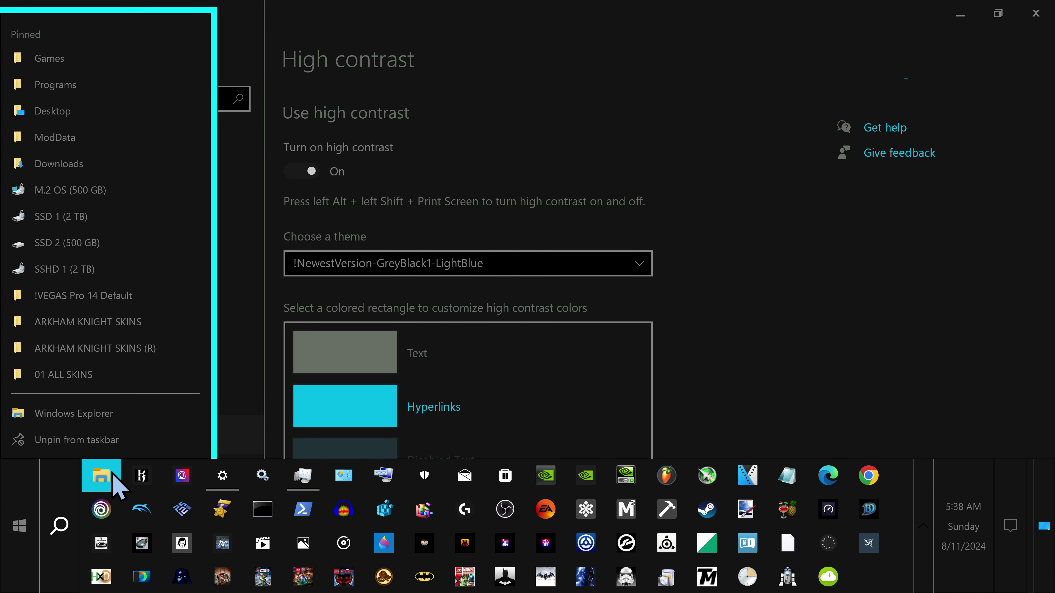
pyautogui.click(113, 473)
pyautogui.doubleClick(160, 287)
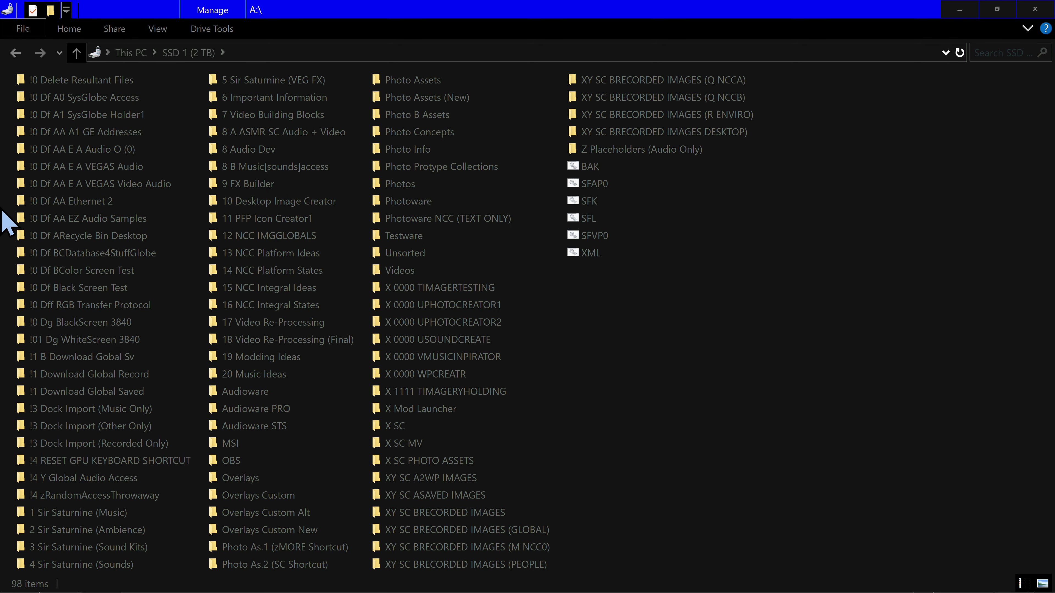
# Copy the name of the folder !0 Df A1 SysGlobe Holder1 without renaming it.
pyautogui.rightClick(83, 116)
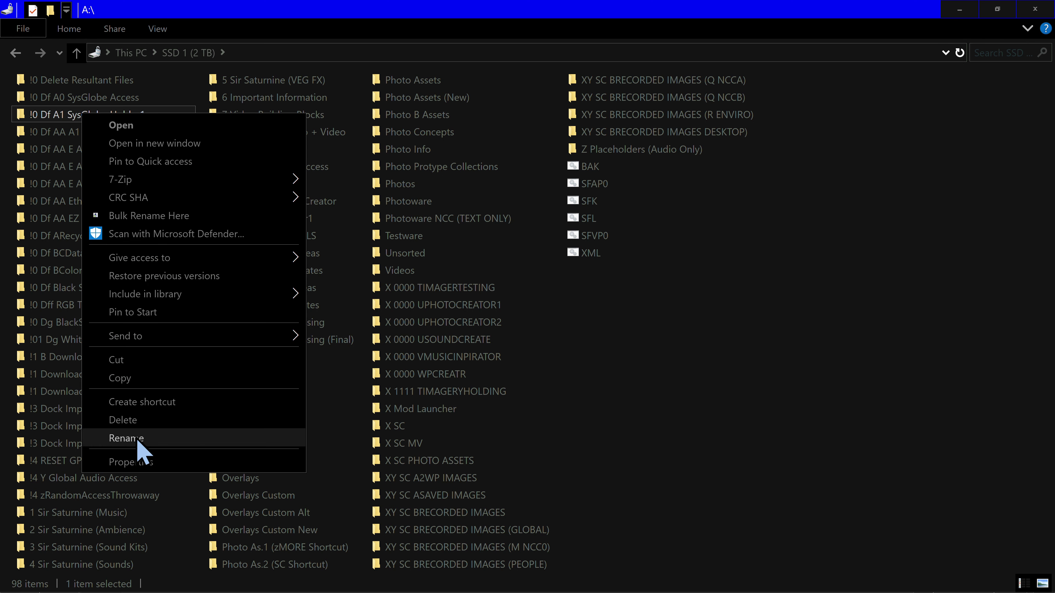
pyautogui.click(137, 438)
pyautogui.rightClick(82, 117)
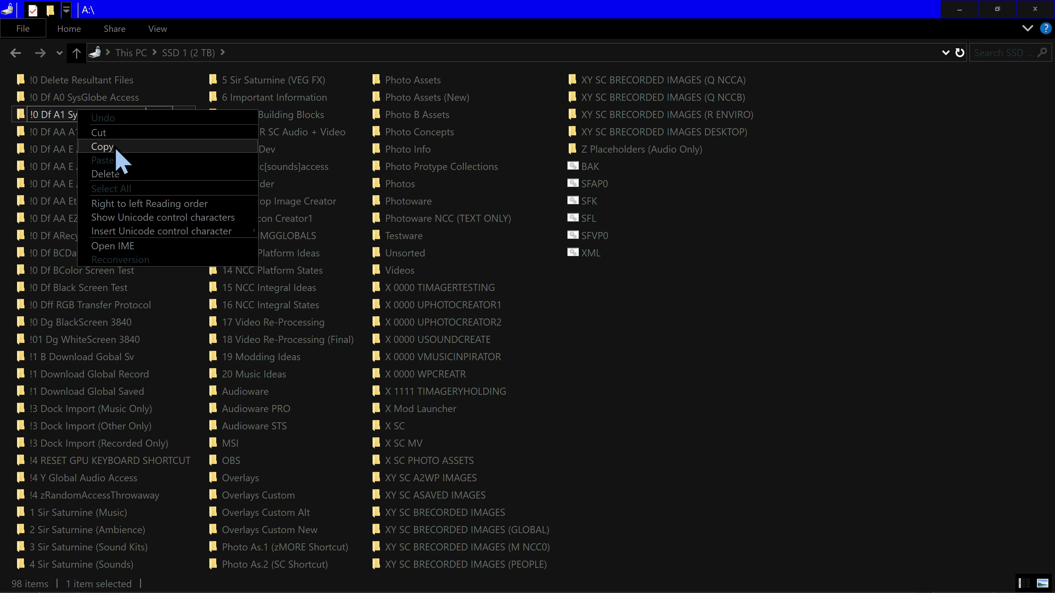
pyautogui.click(118, 158)
pyautogui.click(7, 178)
# Create a new folder on the drive, paste the copied name, and edit it to !0 Df A2 SysGlobe Notes 0A.
pyautogui.hotkey('ctrl', 'shift', 'n')
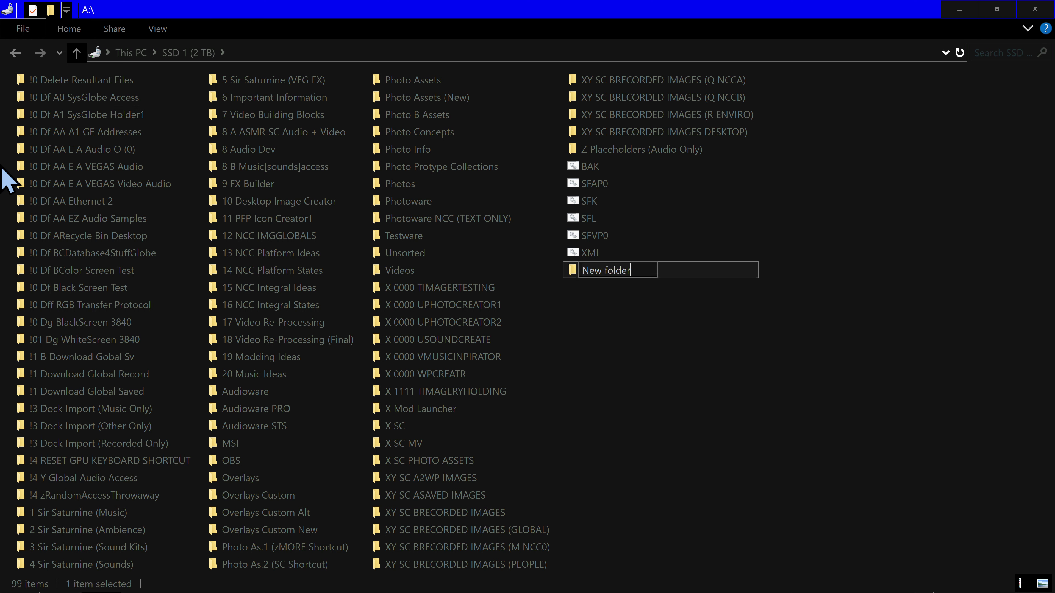
pyautogui.write('!0 Df A1 SysGlobe Holder1')
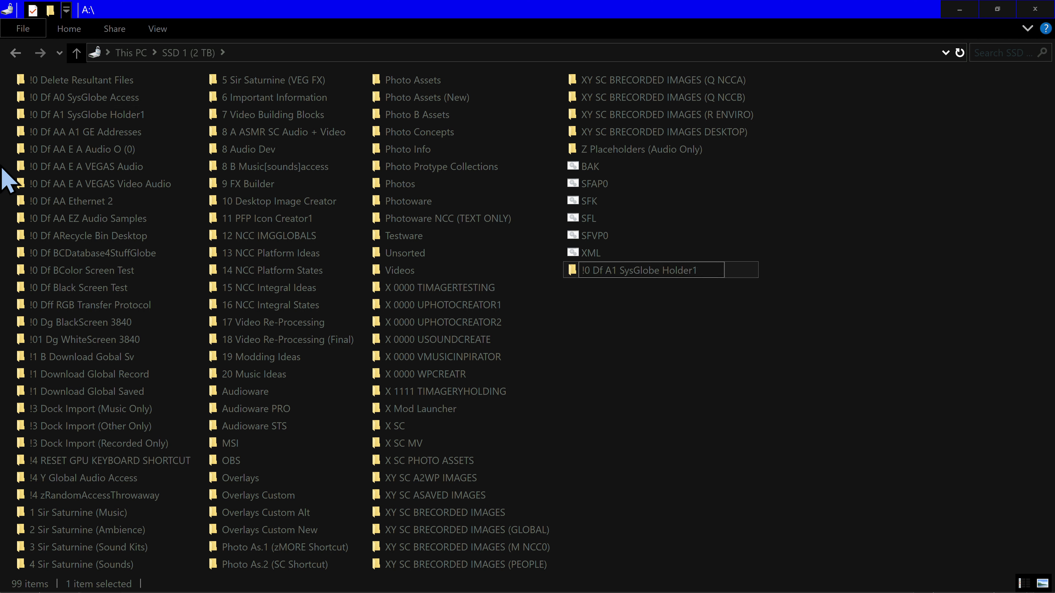
pyautogui.write('Note')
pyautogui.press('BackSpace')
pyautogui.write('2')
pyautogui.press('Return')
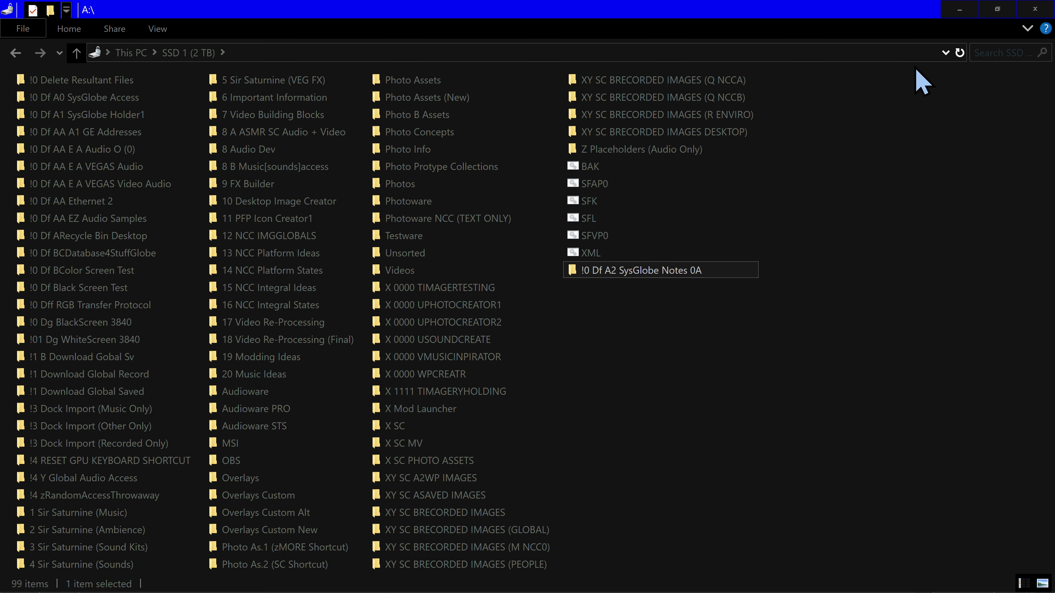
# Go back to This PC and reopen the SSD 1 (2 TB) drive to view the re-sorted folder list.
pyautogui.click(130, 58)
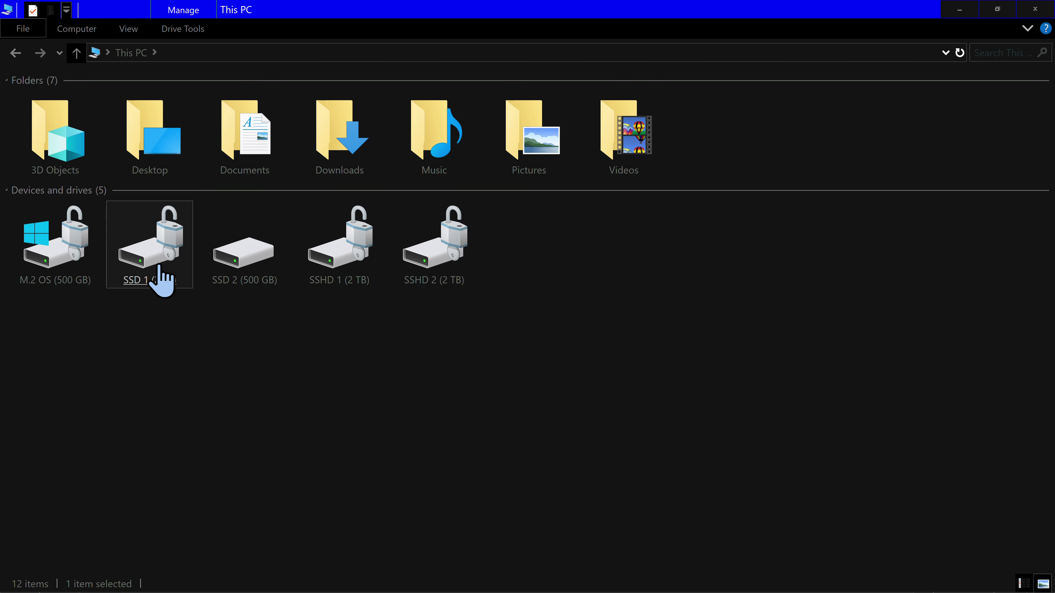
pyautogui.doubleClick(160, 274)
pyautogui.press('XF86AudioRaiseVolume')
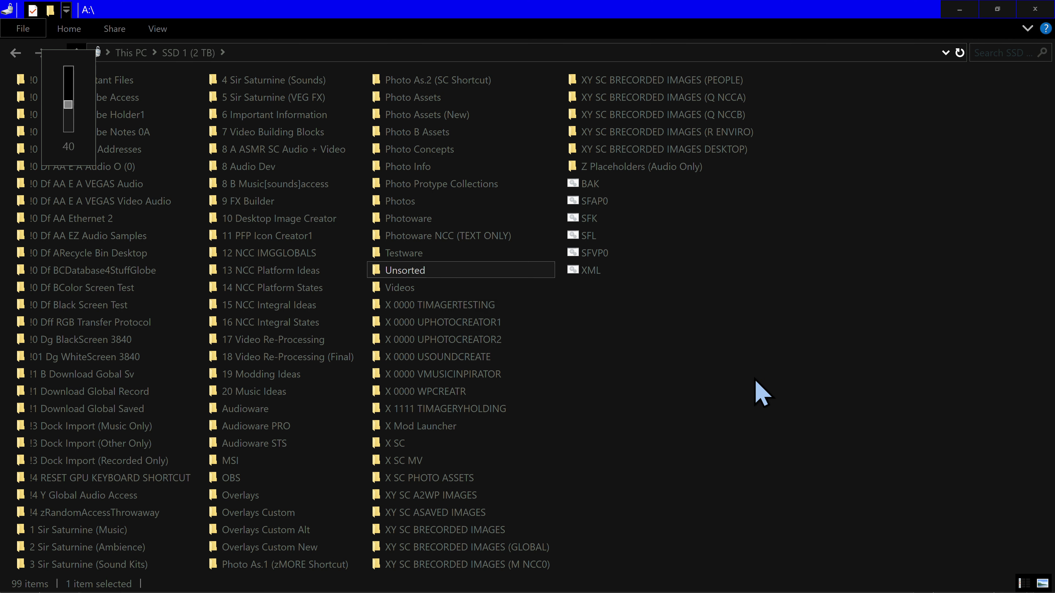
# Open the Sound settings and view the enhancements of the playback device Audio Port: 4K60 HDMI.
pyautogui.moveTo(930, 542)
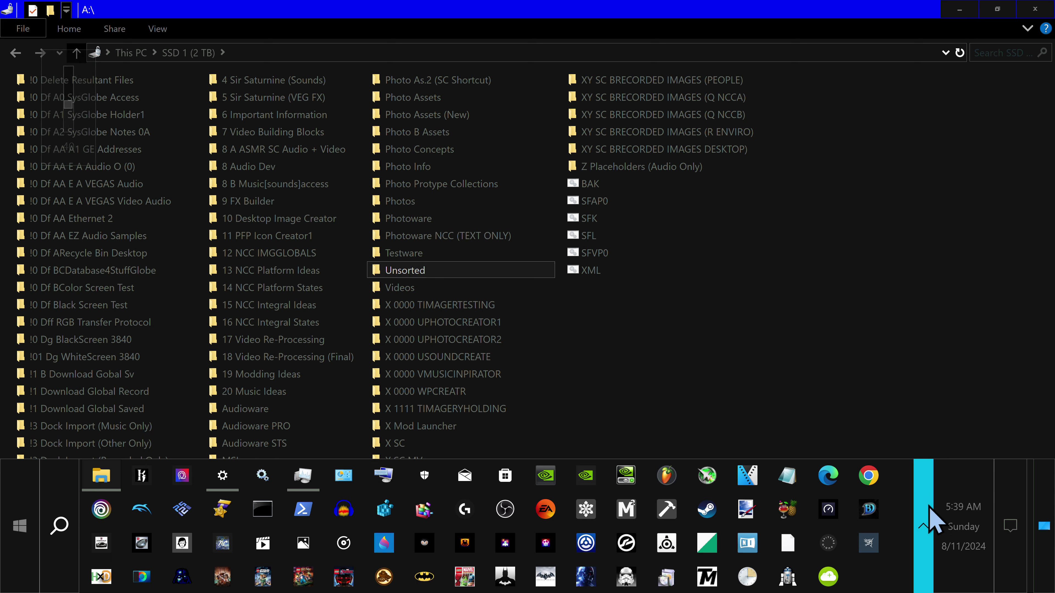
pyautogui.click(926, 499)
pyautogui.rightClick(971, 343)
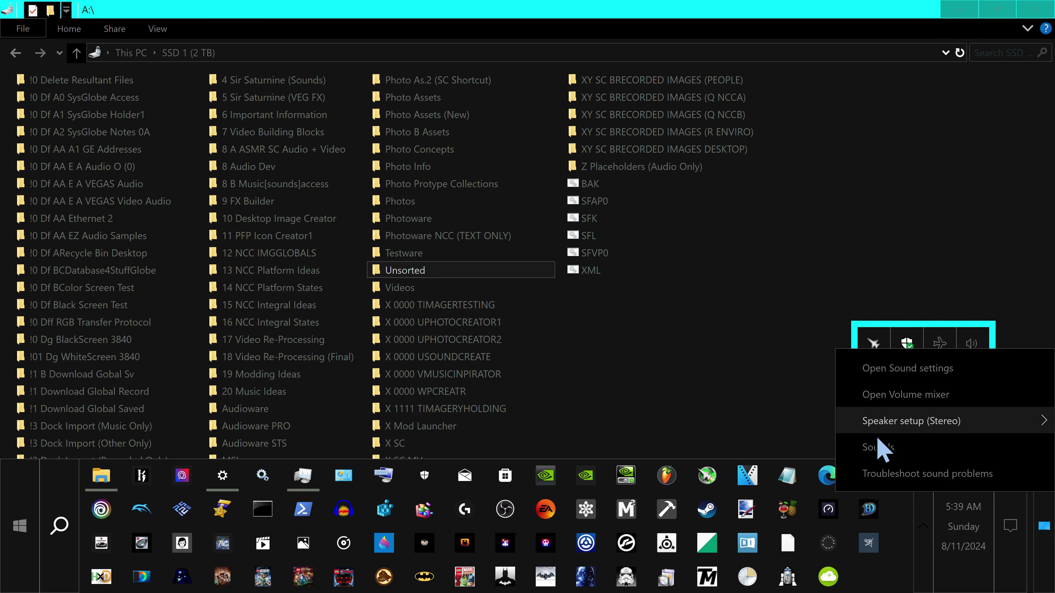
pyautogui.click(878, 443)
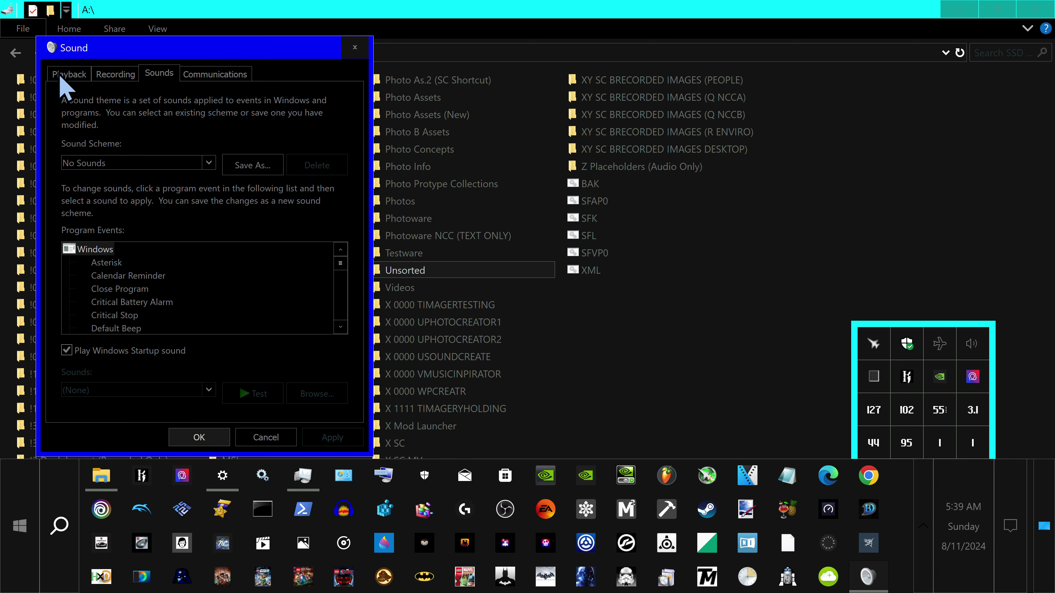
pyautogui.click(67, 73)
pyautogui.doubleClick(119, 125)
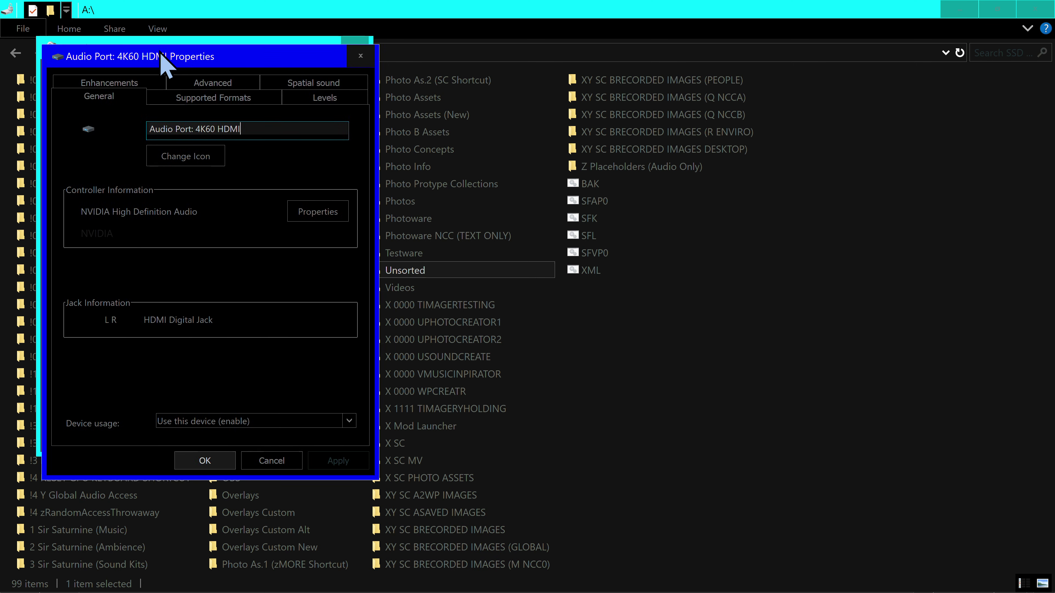
pyautogui.click(117, 79)
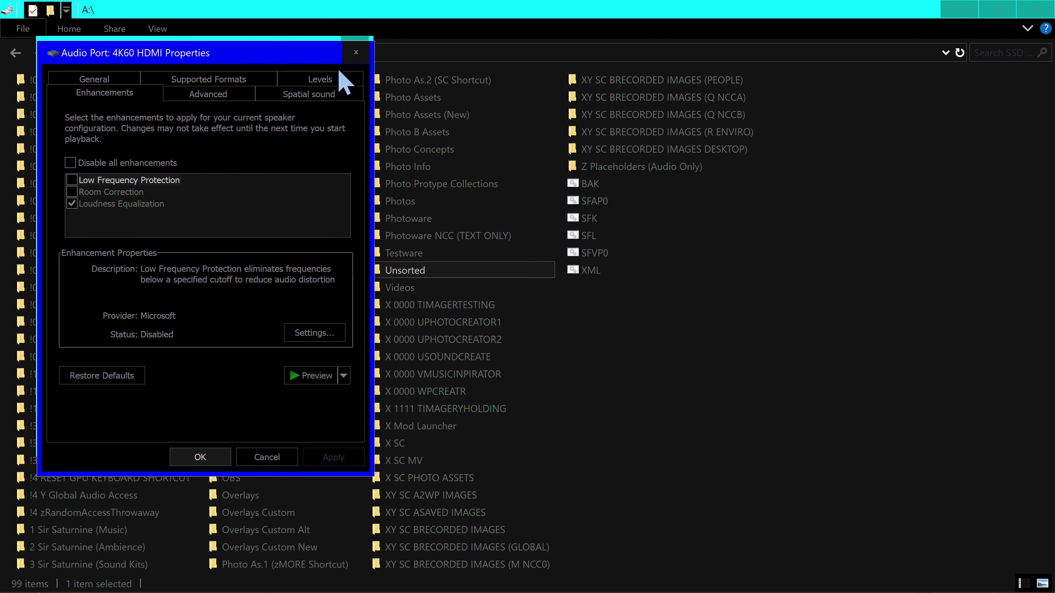
# Close the playback device properties and apply the sound scheme Windows Prototype 5.1 (X).
pyautogui.click(358, 58)
pyautogui.click(159, 75)
pyautogui.scroll(-10, 172, 290)
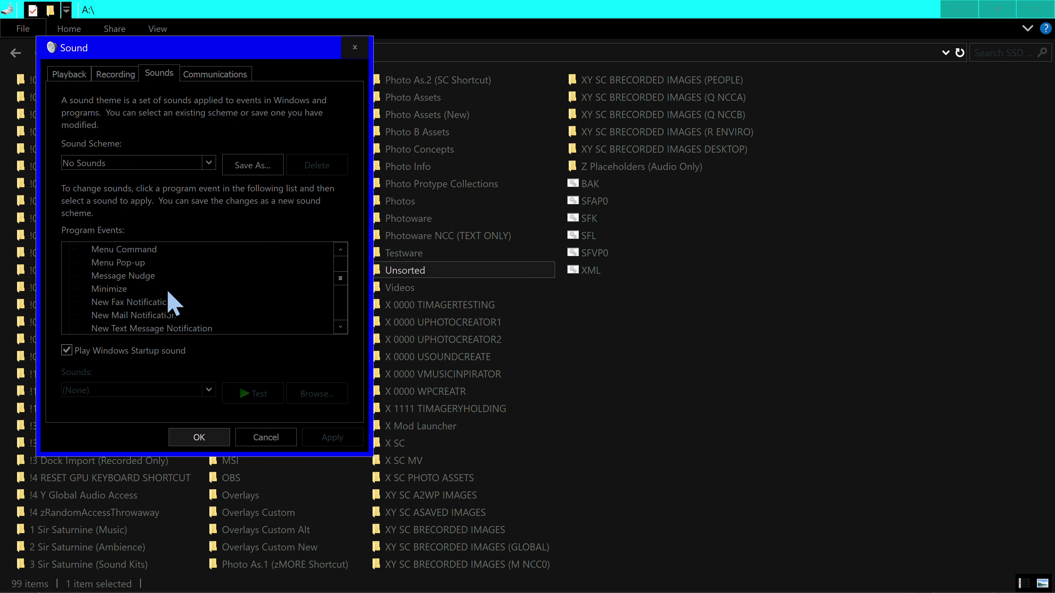
pyautogui.scroll(-5, 169, 293)
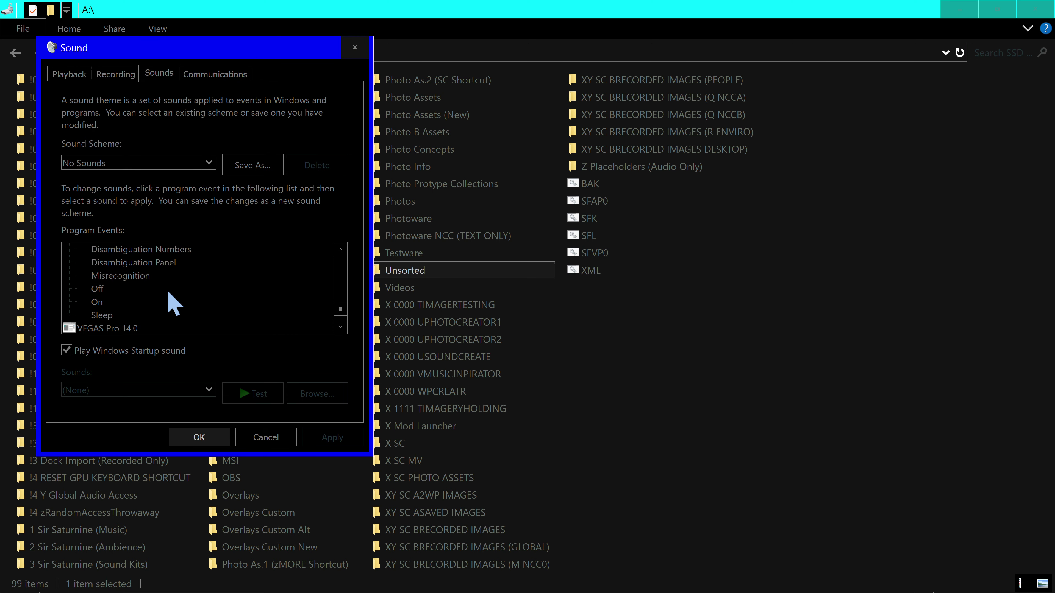
pyautogui.click(159, 163)
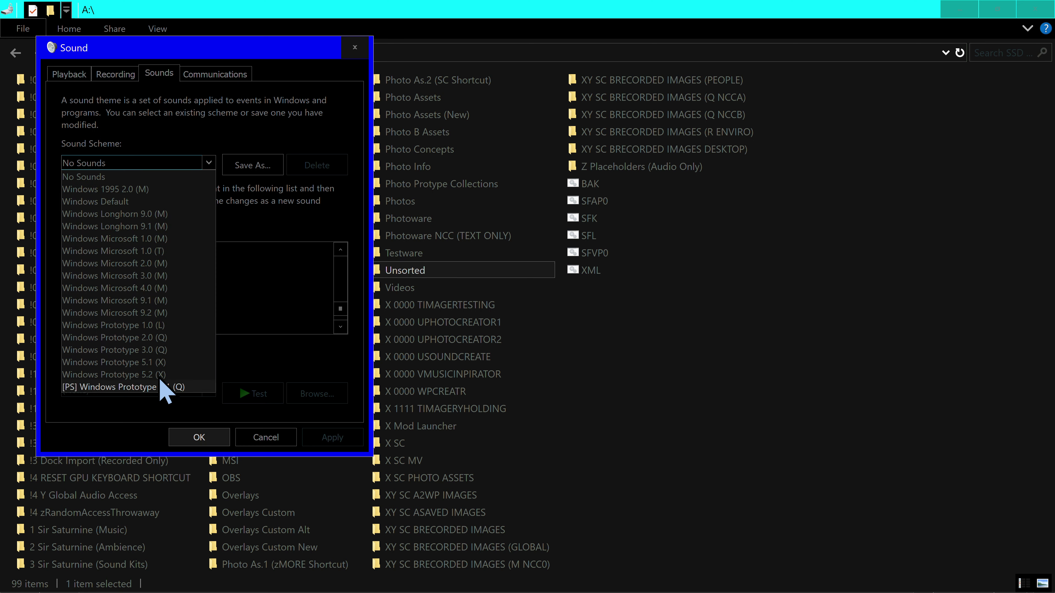
pyautogui.click(158, 361)
pyautogui.click(326, 437)
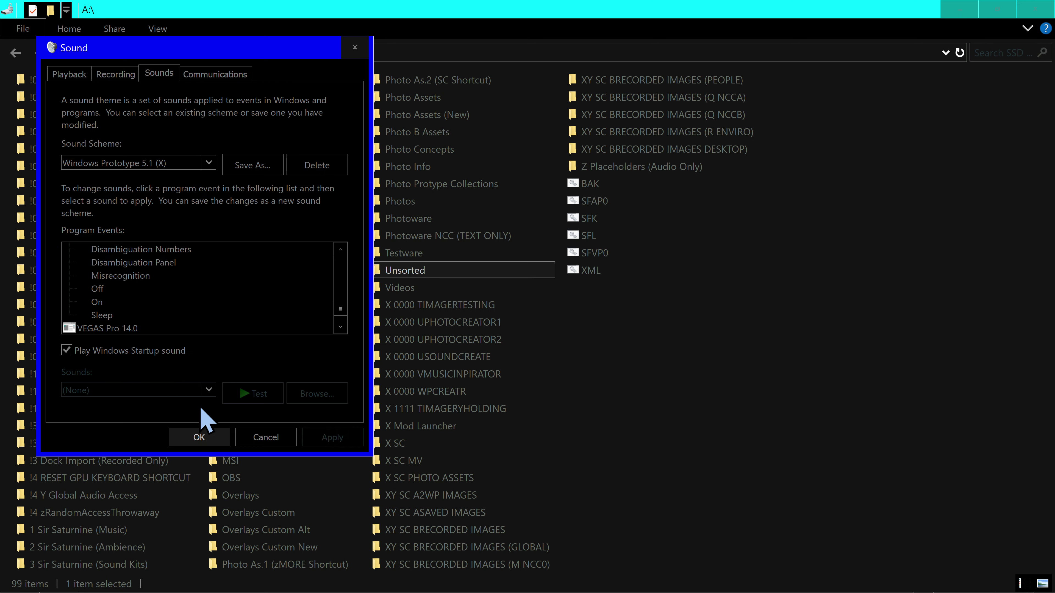
# Test the sound of the Asterisk program event while adjusting the system volume, and close the Sound settings.
pyautogui.scroll(10, 179, 310)
pyautogui.scroll(10, 340, 270)
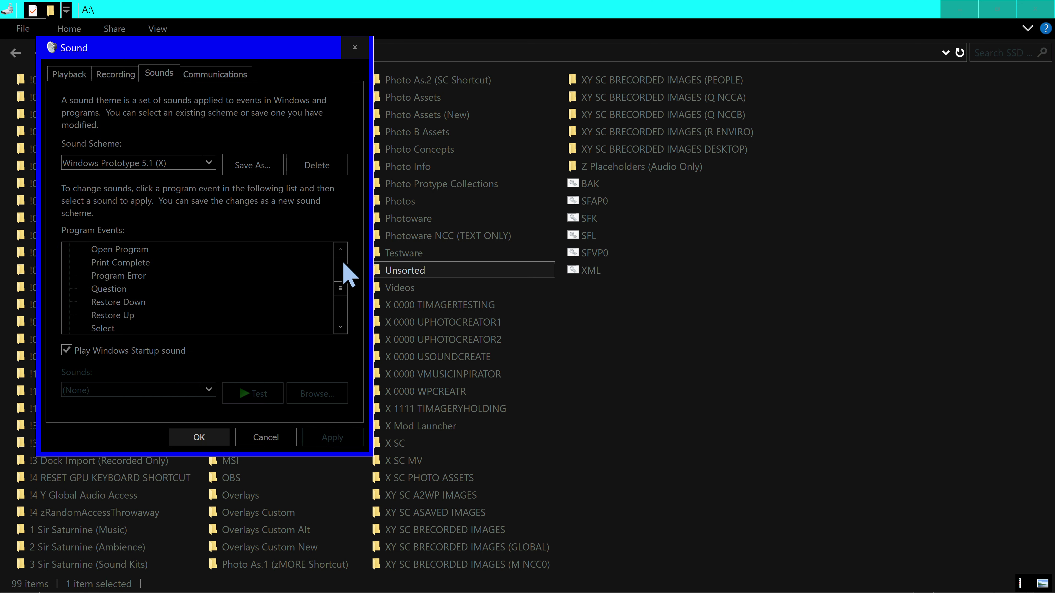
pyautogui.click(107, 263)
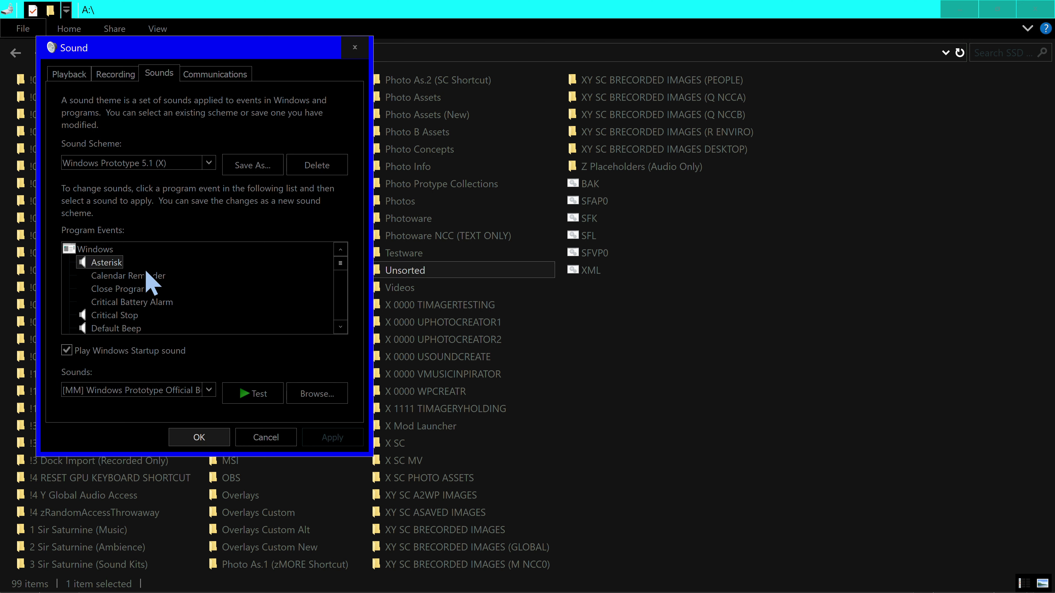
pyautogui.press('XF86AudioLowerVolume')
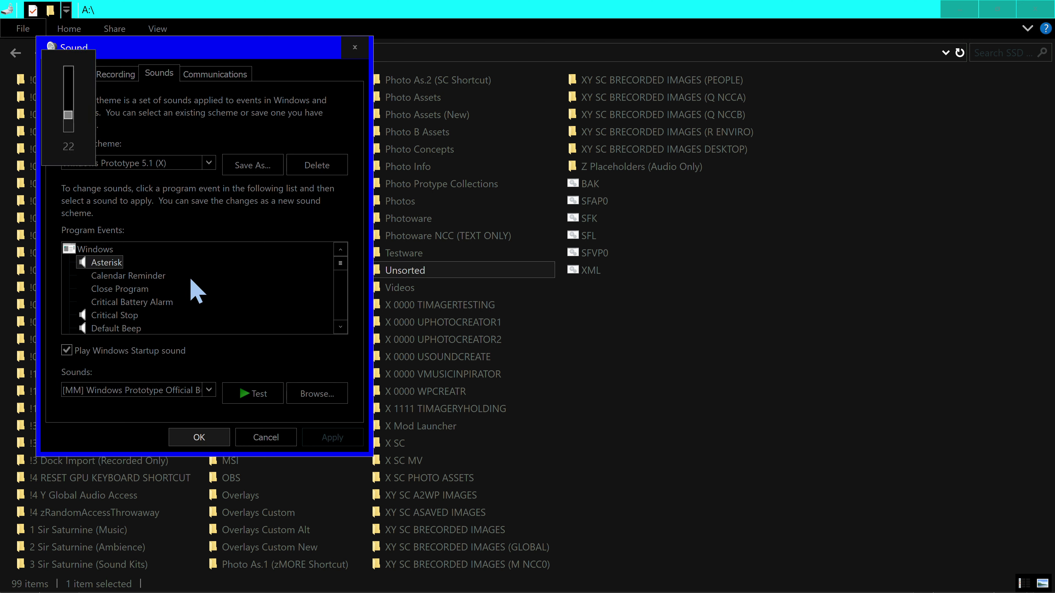
pyautogui.click(270, 392)
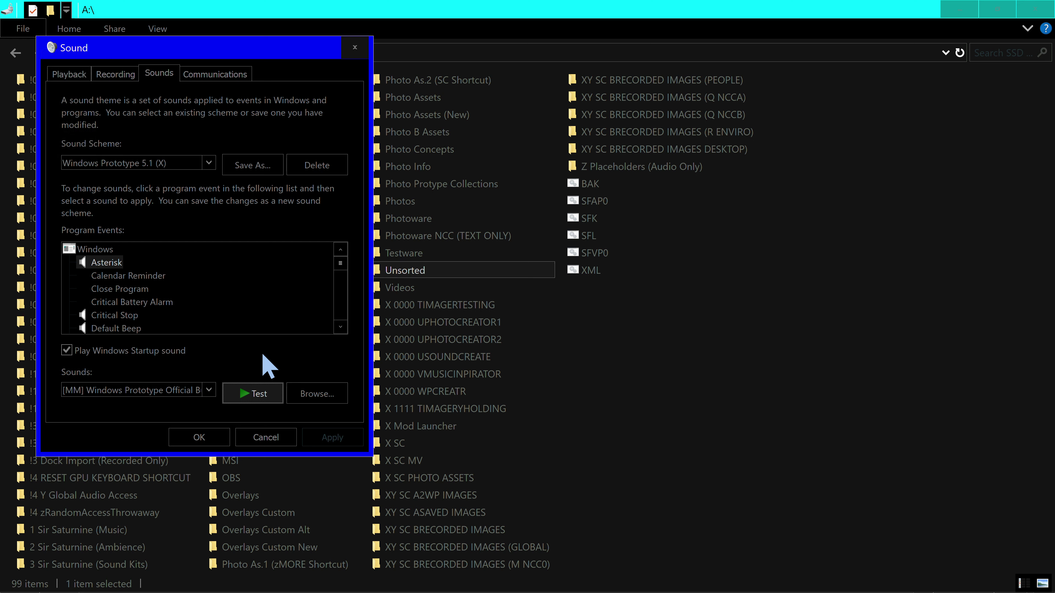
pyautogui.press('XF86AudioLowerVolume')
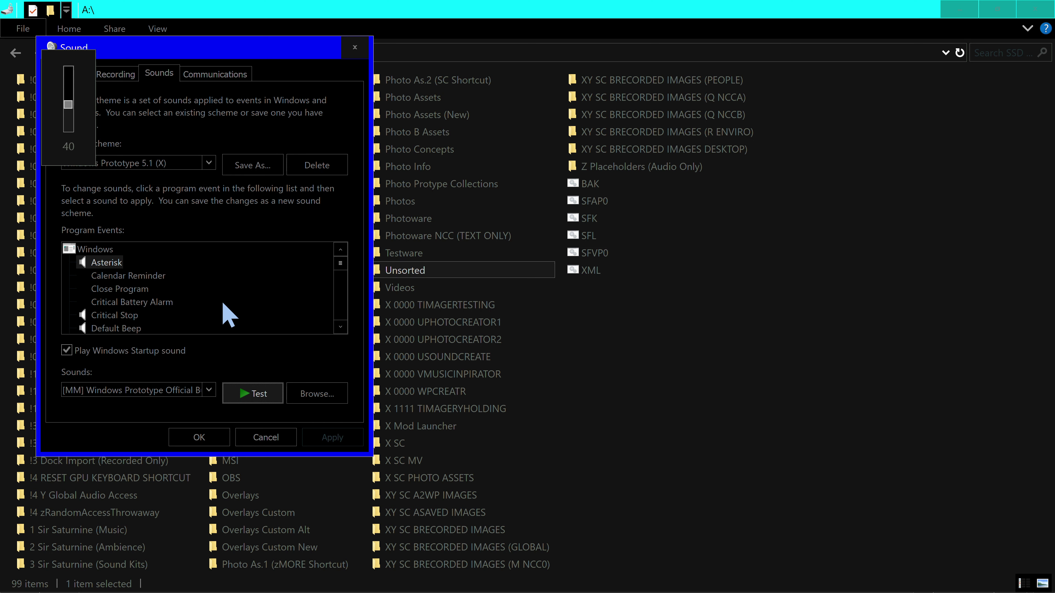
pyautogui.click(208, 438)
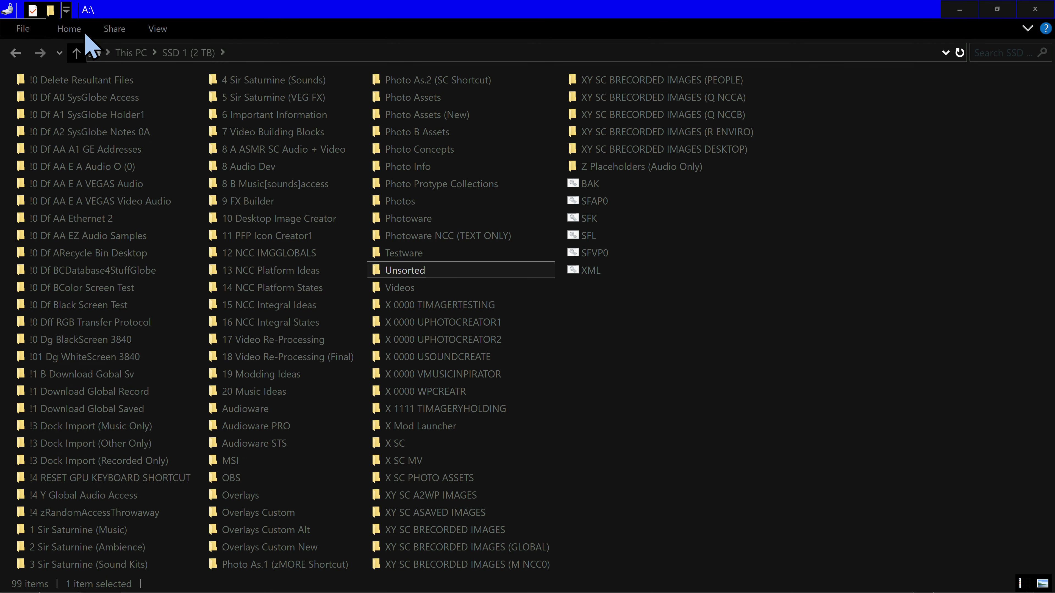
# Move back and forth between This PC and the SSD 1 (2 TB) drive to hear the navigation sounds, adjusting the system volume.
pyautogui.click(139, 52)
pyautogui.click(6, 51)
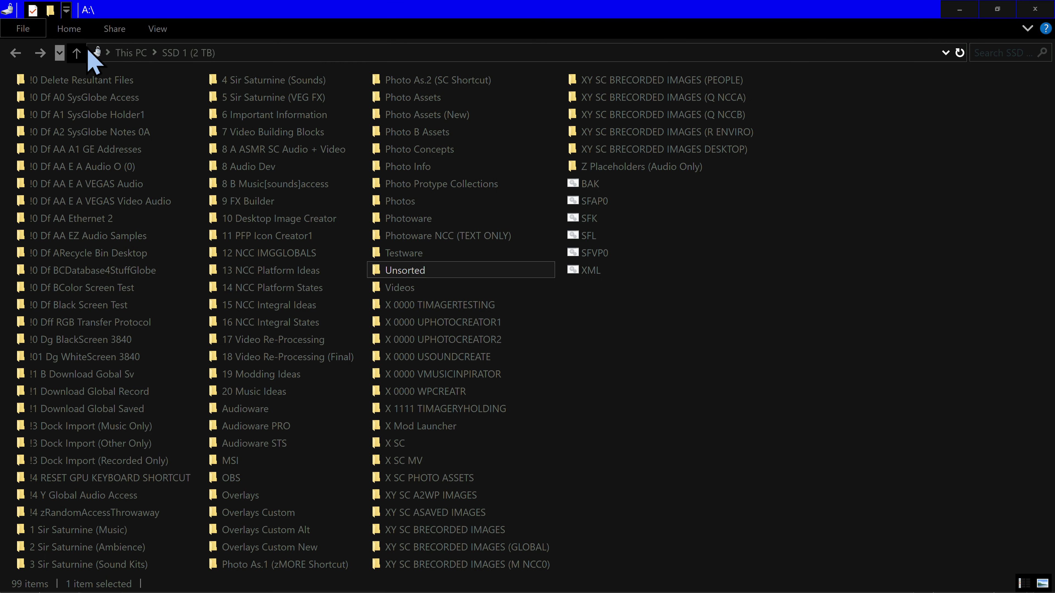
pyautogui.press('XF86AudioRaiseVolume')
pyautogui.press('XF86AudioLowerVolume')
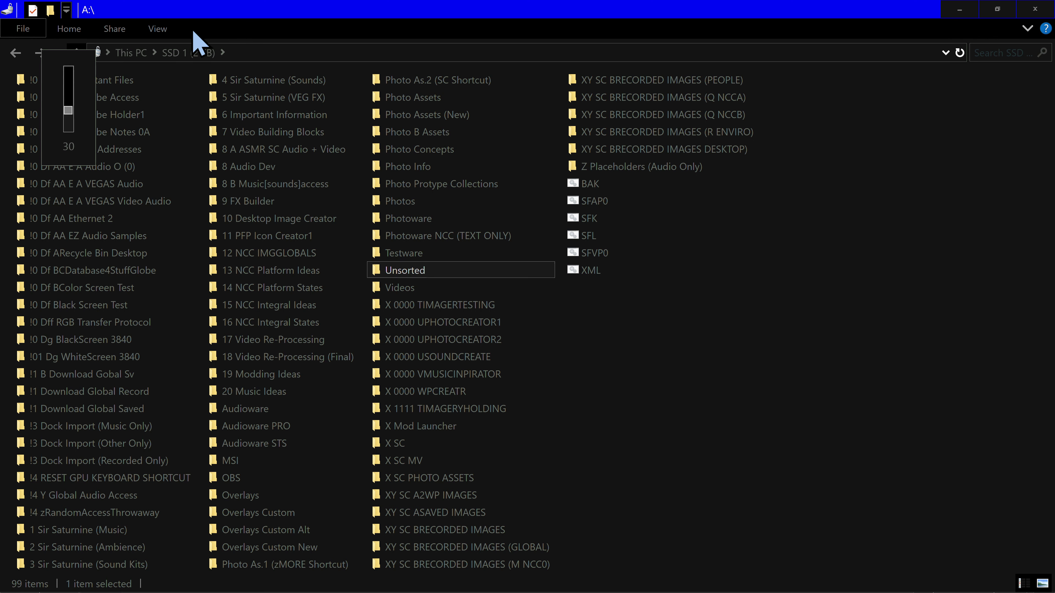
pyautogui.click(16, 54)
pyautogui.click(16, 53)
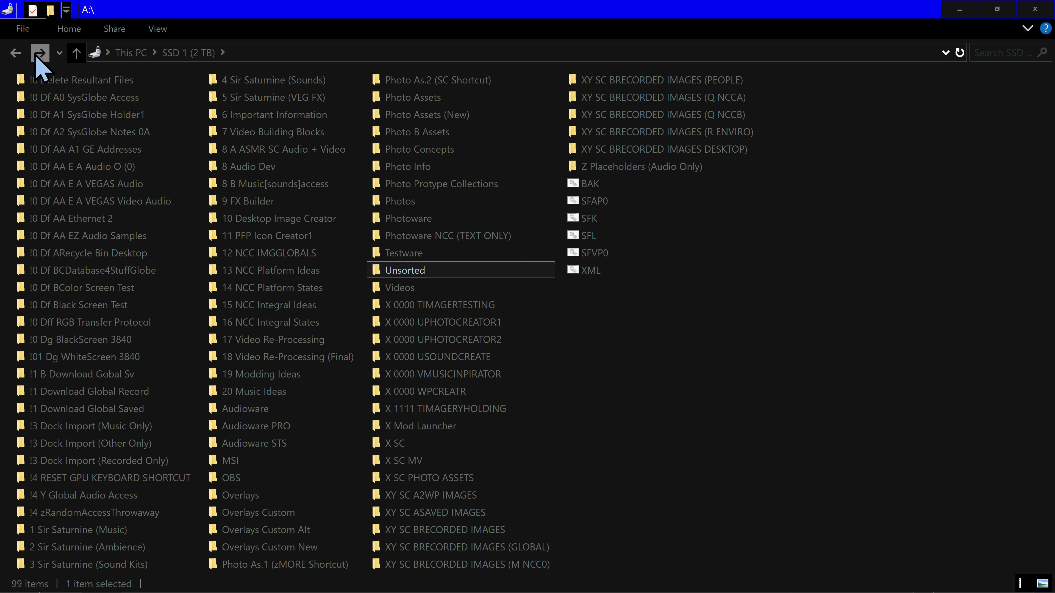
pyautogui.click(16, 53)
pyautogui.click(17, 54)
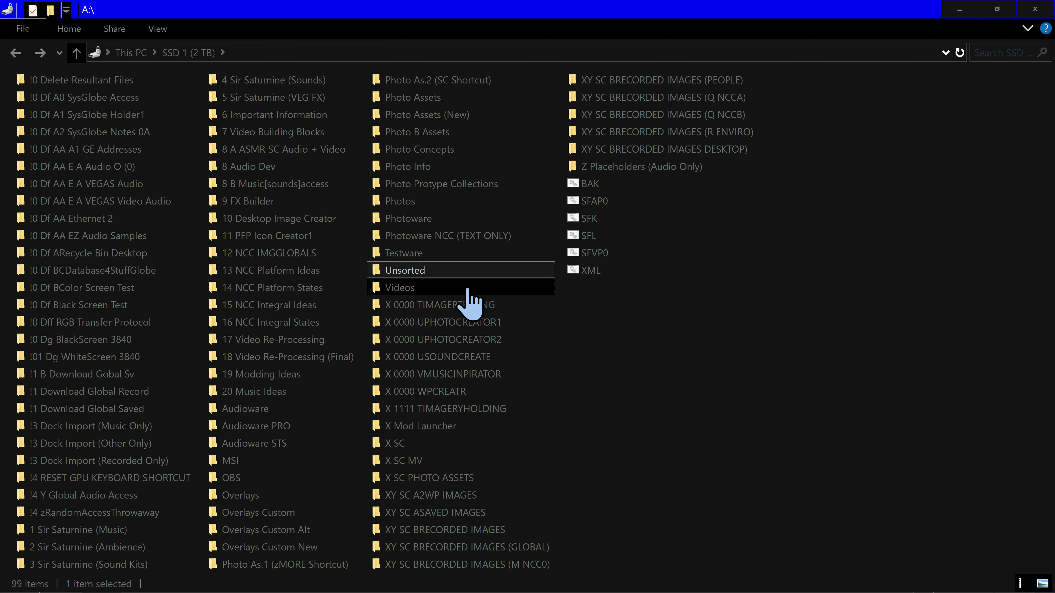
pyautogui.click(41, 52)
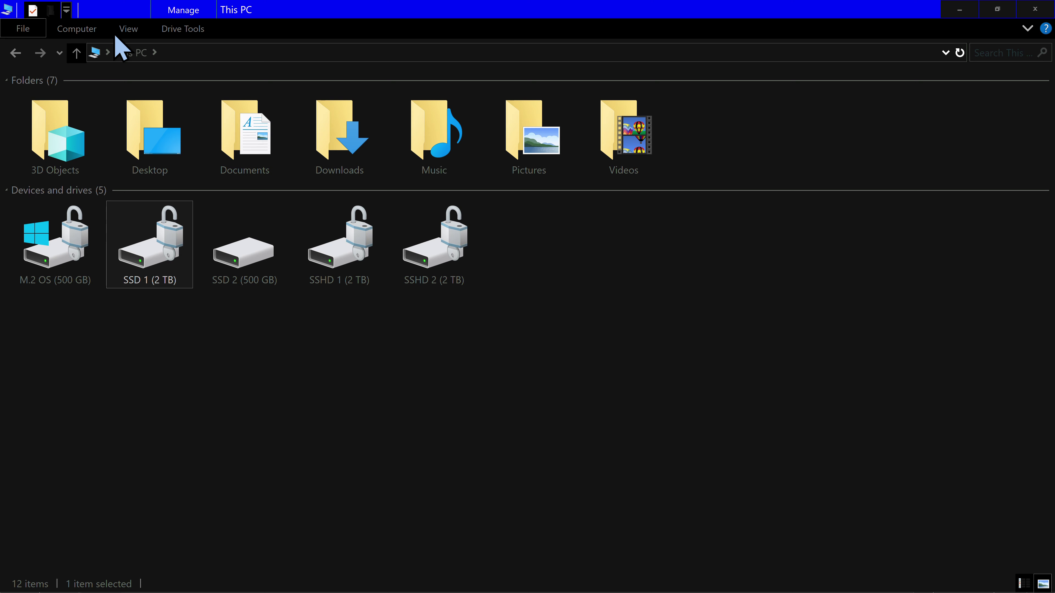
pyautogui.click(16, 53)
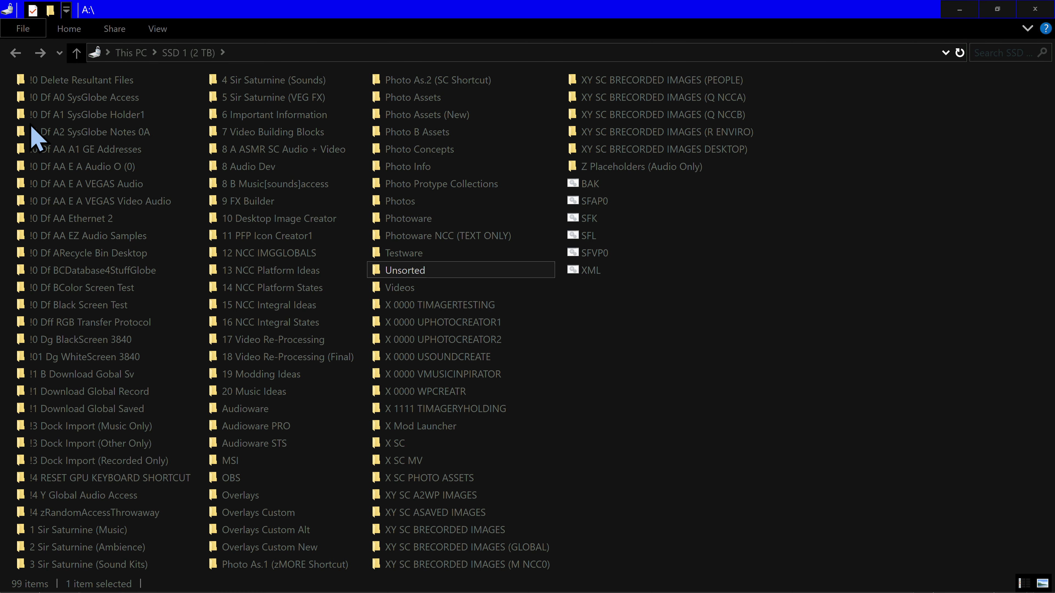
# Create a new text document in the folder !0 Df A2 SysGlobe Notes 0A and display the folder with large icons.
pyautogui.doubleClick(70, 132)
pyautogui.rightClick(325, 170)
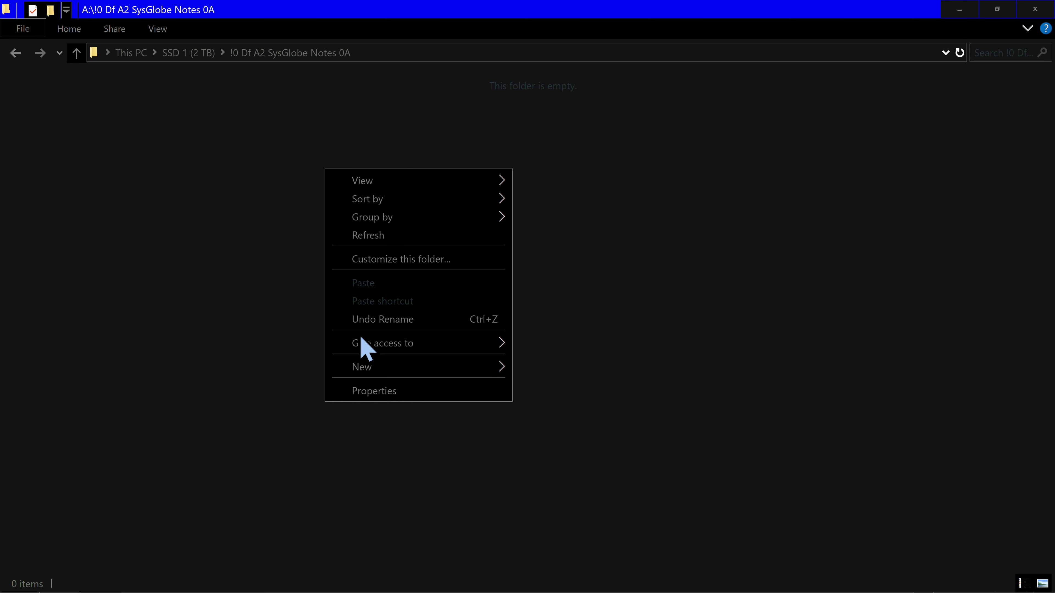
pyautogui.moveTo(364, 370)
pyautogui.click(565, 448)
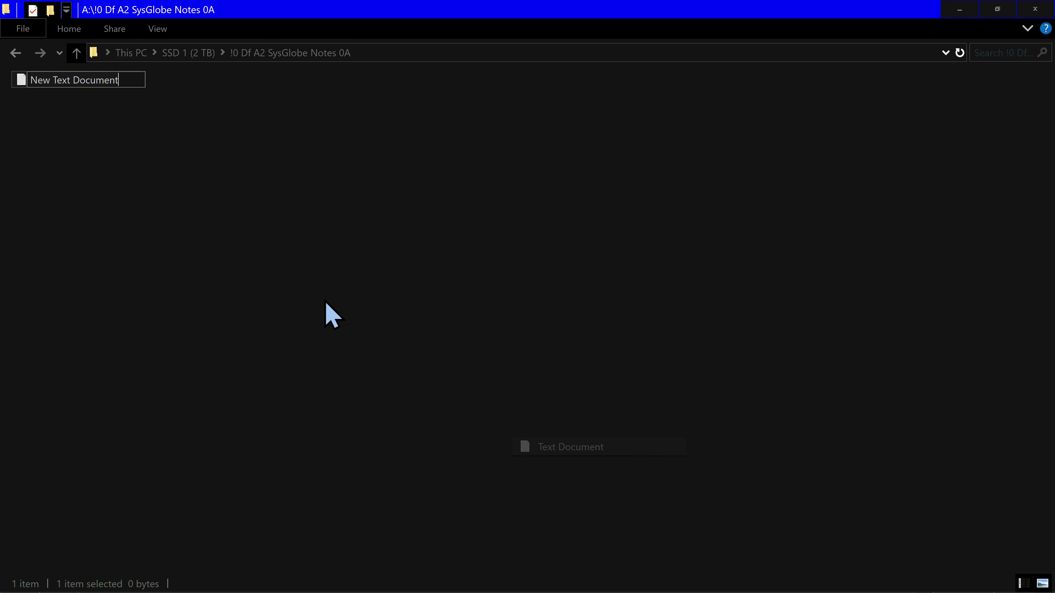
pyautogui.rightClick(238, 228)
pyautogui.moveTo(332, 241)
pyautogui.click(503, 255)
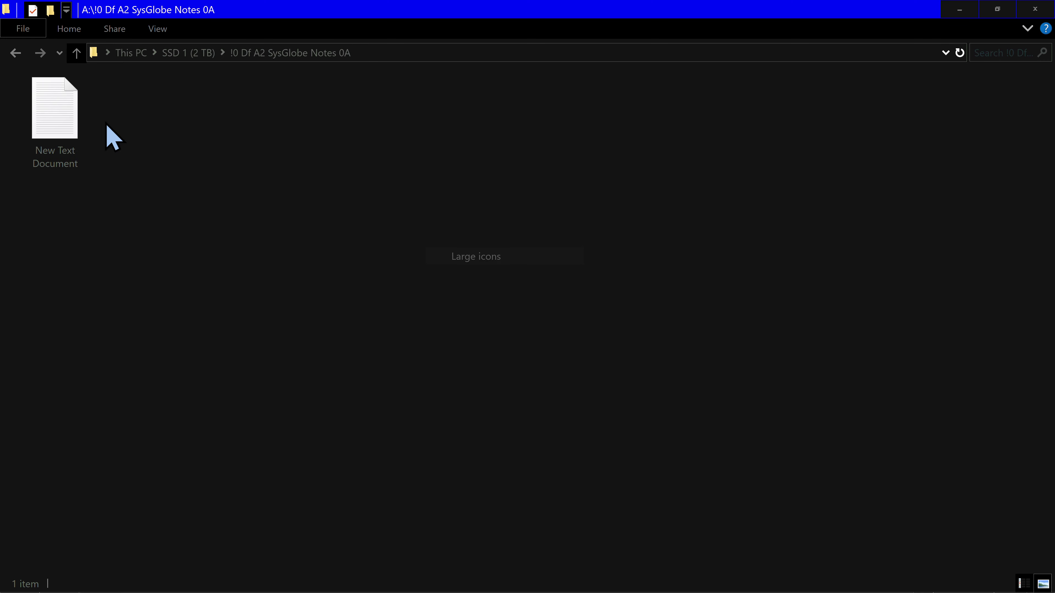
# Go back to the SSD 1 (2 TB) drive and copy the name of the folder !0 Df A2 SysGlobe Notes 0A.
pyautogui.click(199, 54)
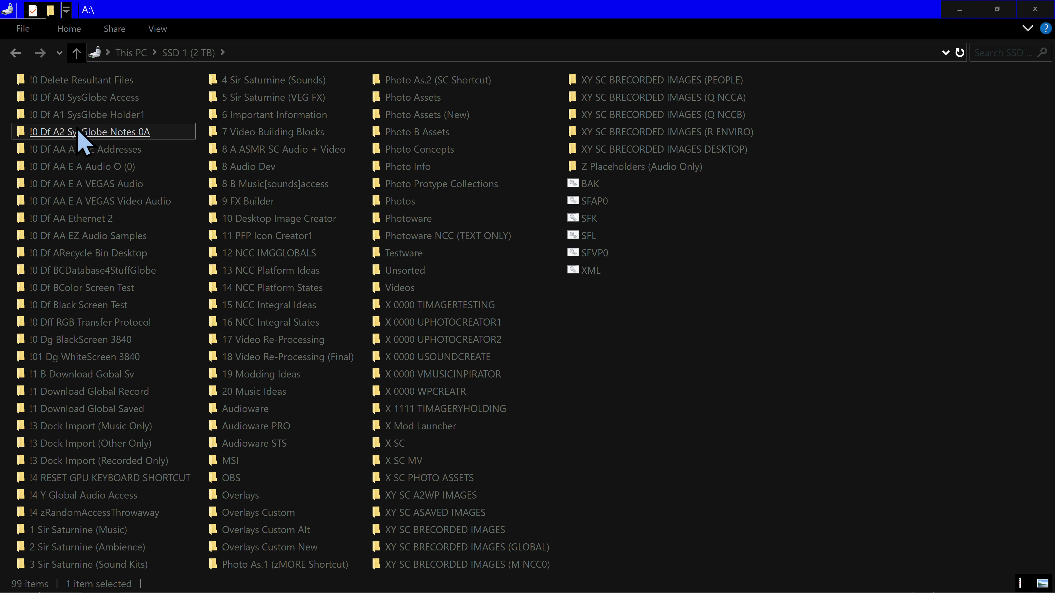
pyautogui.rightClick(78, 130)
pyautogui.click(121, 451)
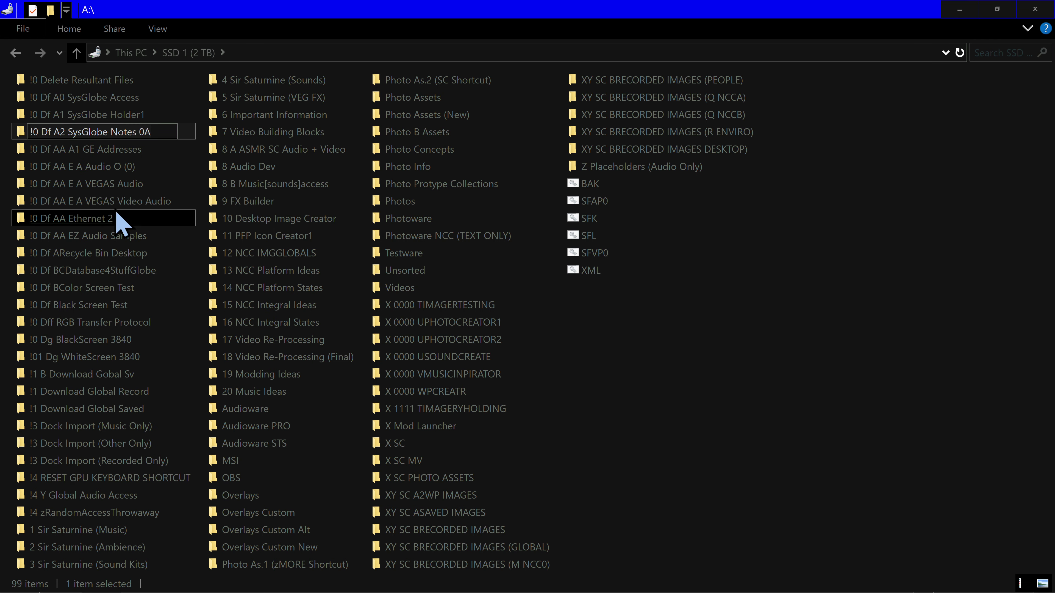
pyautogui.press('End')
pyautogui.rightClick(80, 131)
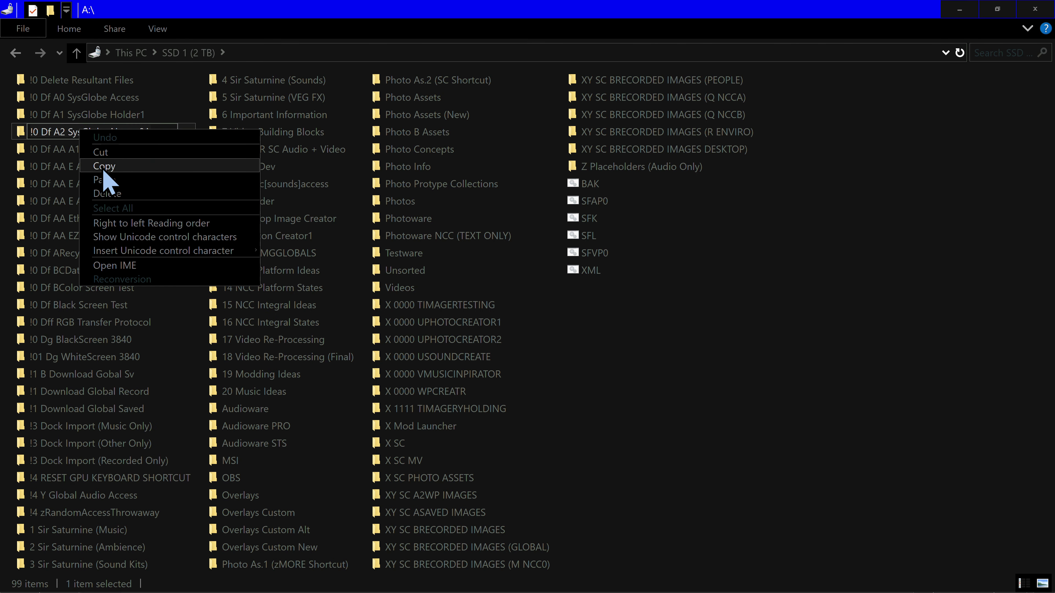
pyautogui.click(104, 166)
# Rename the text document inside the notes folder to !0 Df A2 SysGlobe Notes 0A by pasting the copied name.
pyautogui.doubleClick(25, 132)
pyautogui.rightClick(41, 111)
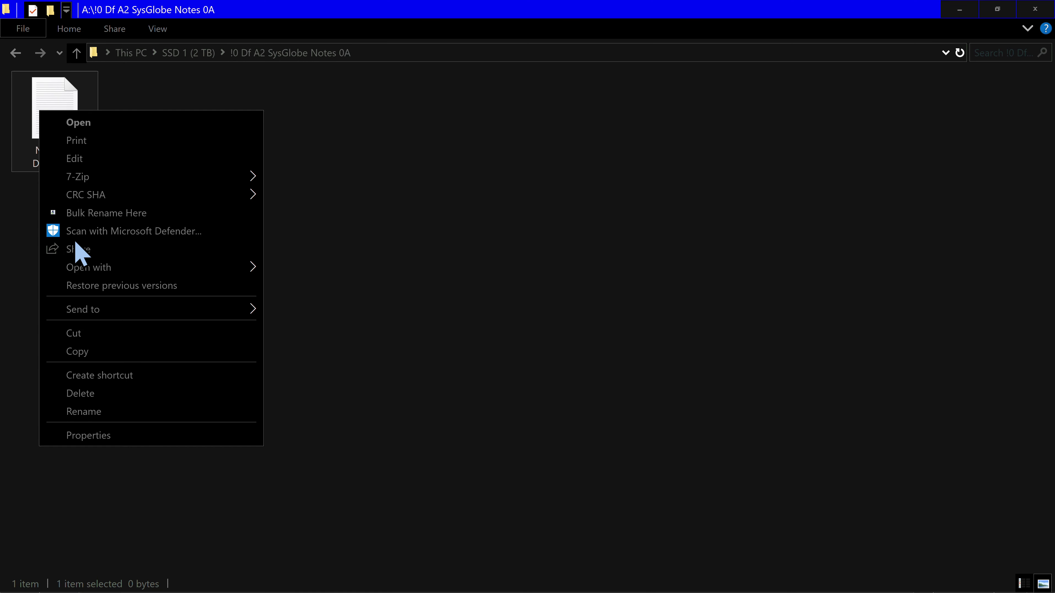
pyautogui.click(94, 413)
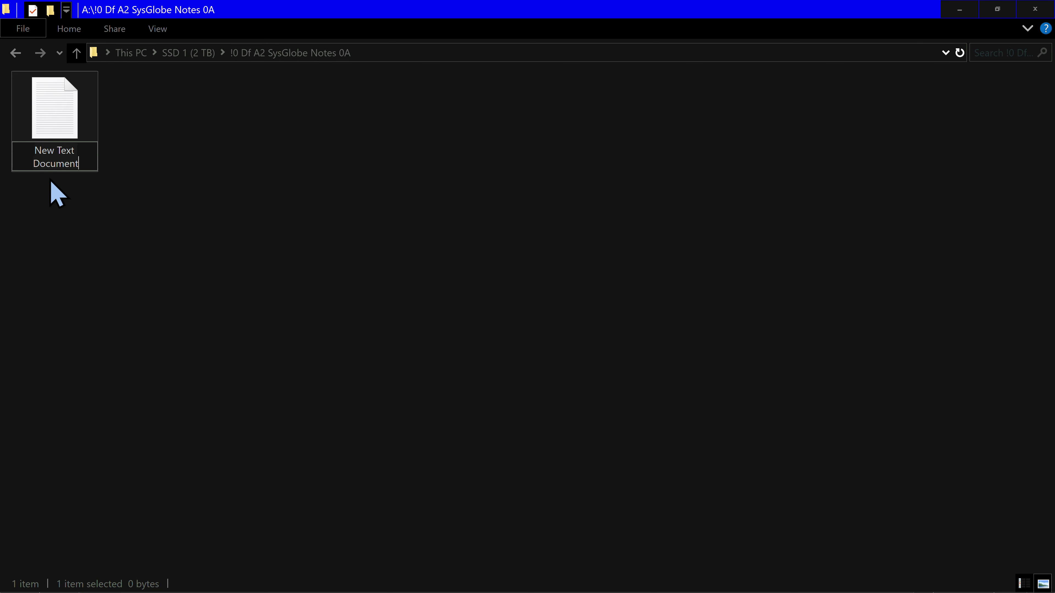
pyautogui.rightClick(50, 155)
pyautogui.click(82, 206)
pyautogui.click(149, 224)
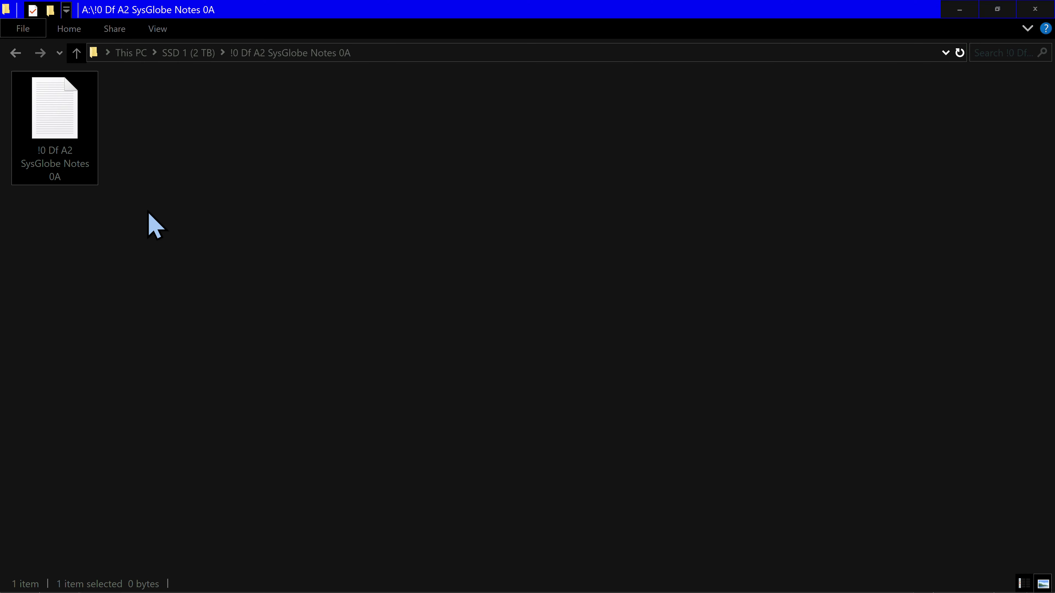
# Open the renamed text document in Notepad and maximize its window.
pyautogui.doubleClick(52, 162)
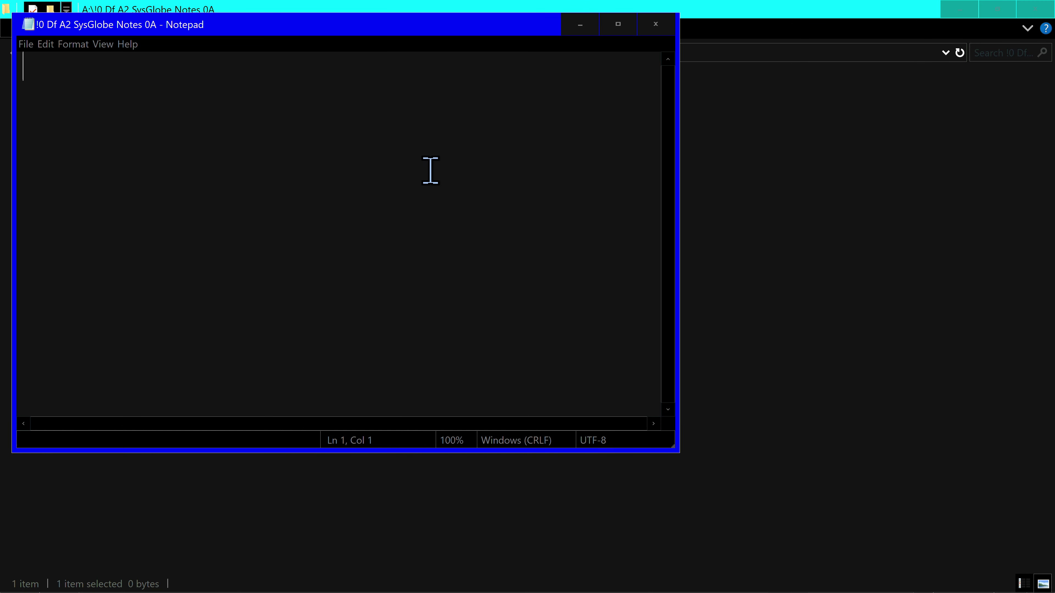
pyautogui.moveTo(584, 19); pyautogui.dragTo(617, 33)
pyautogui.doubleClick(616, 32)
# Write !NewestVersion-GreyBlack1-LightTeal in the note, consulting the current theme name in the High contrast settings.
pyautogui.moveTo(170, 494)
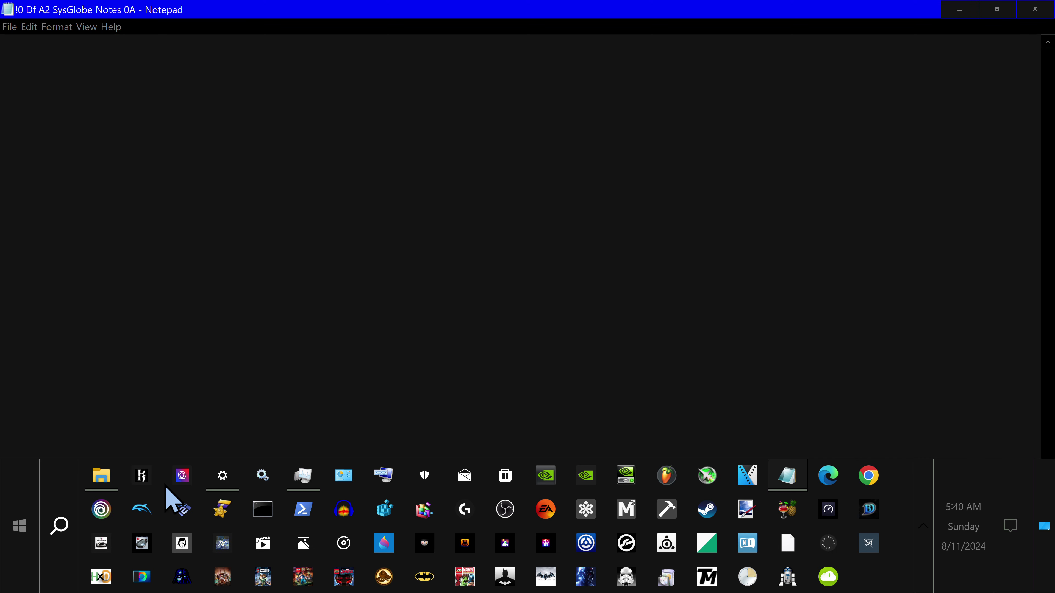
pyautogui.click(220, 476)
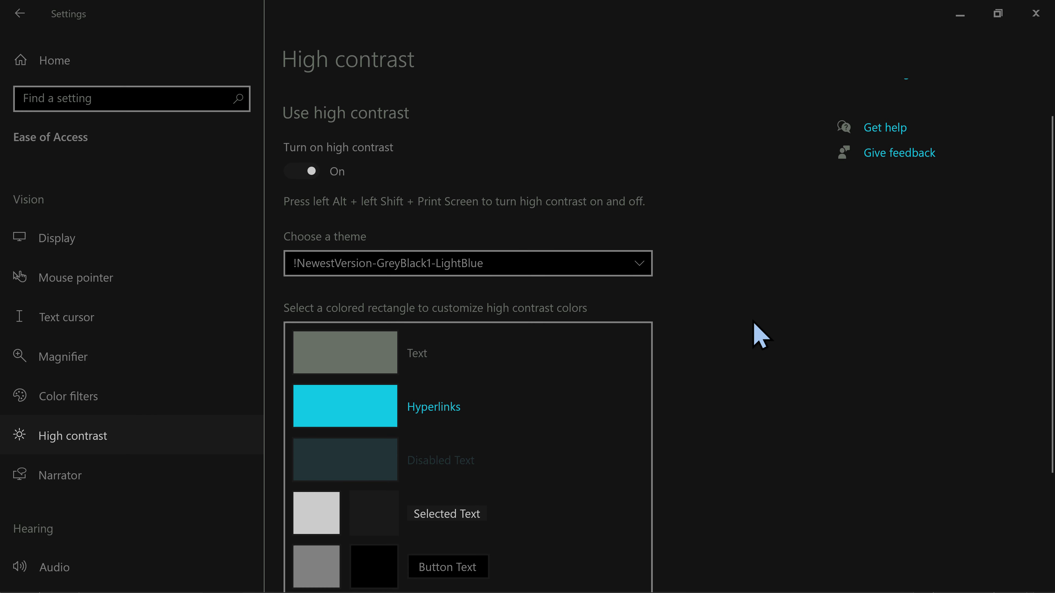
pyautogui.hotkey('alt', 'Tab')
pyautogui.write('!?nE')
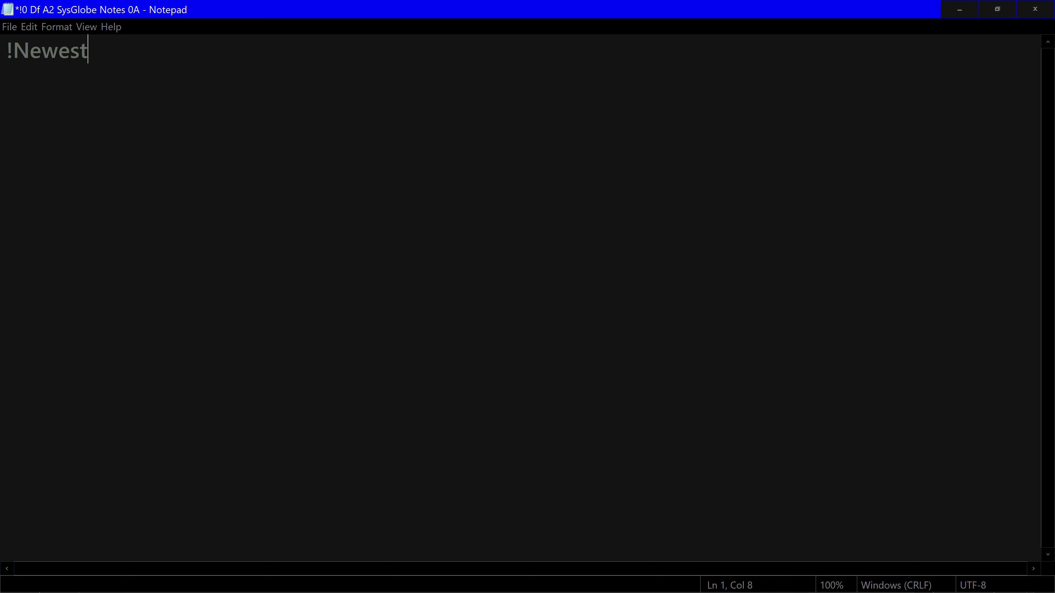
pyautogui.hotkey('alt', 'Tab')
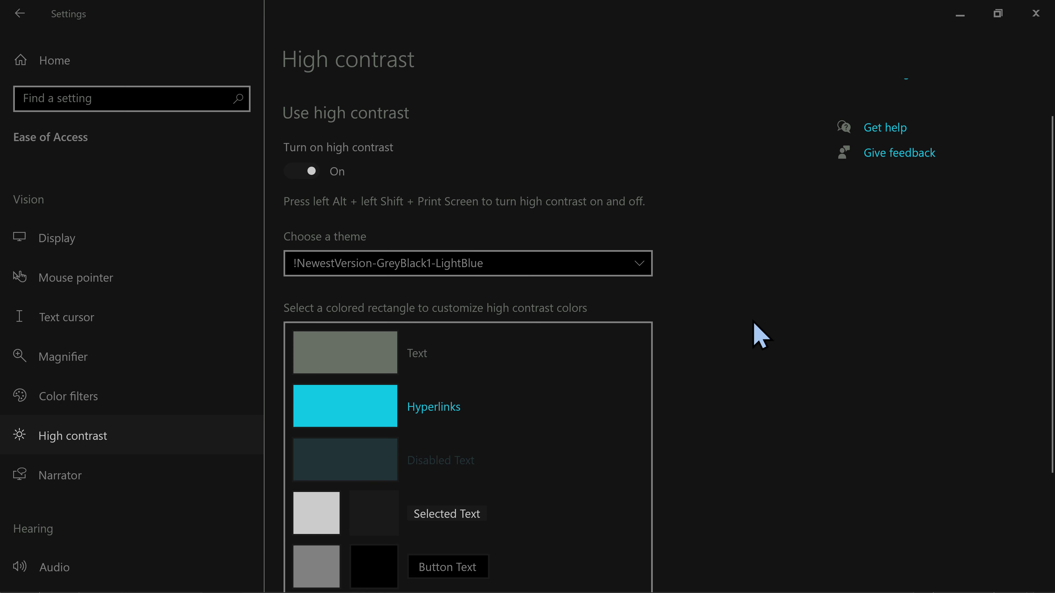
pyautogui.hotkey('alt', 'Tab')
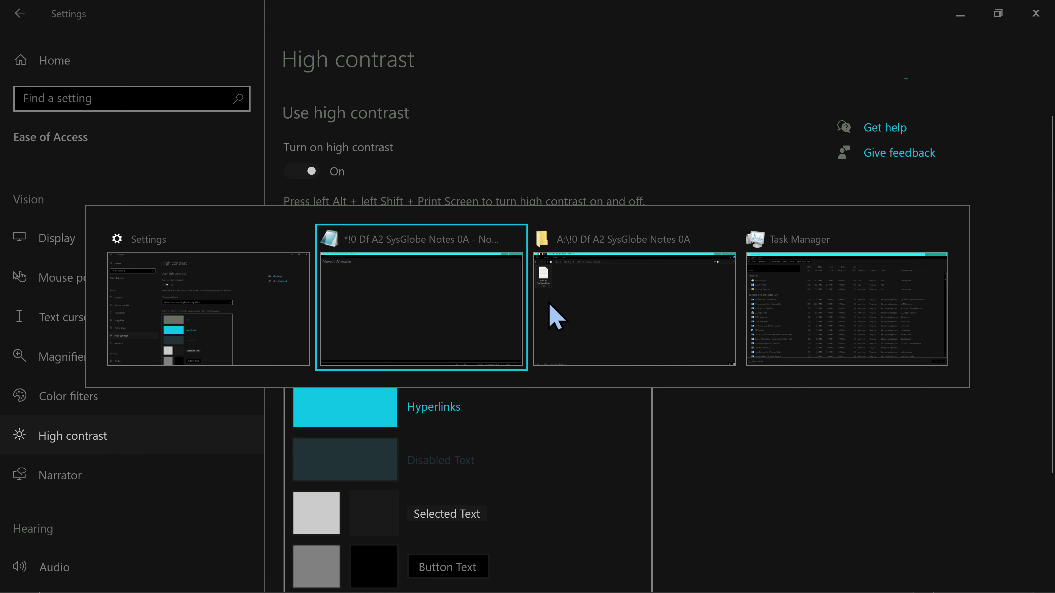
pyautogui.write('-GreyBlack1')
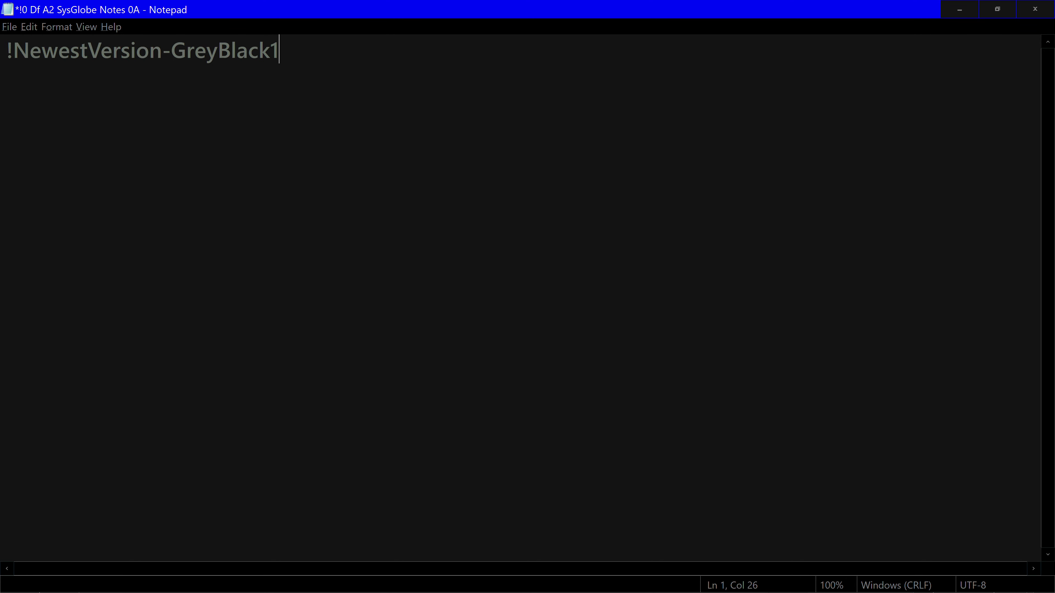
pyautogui.hotkey('alt', 'Tab')
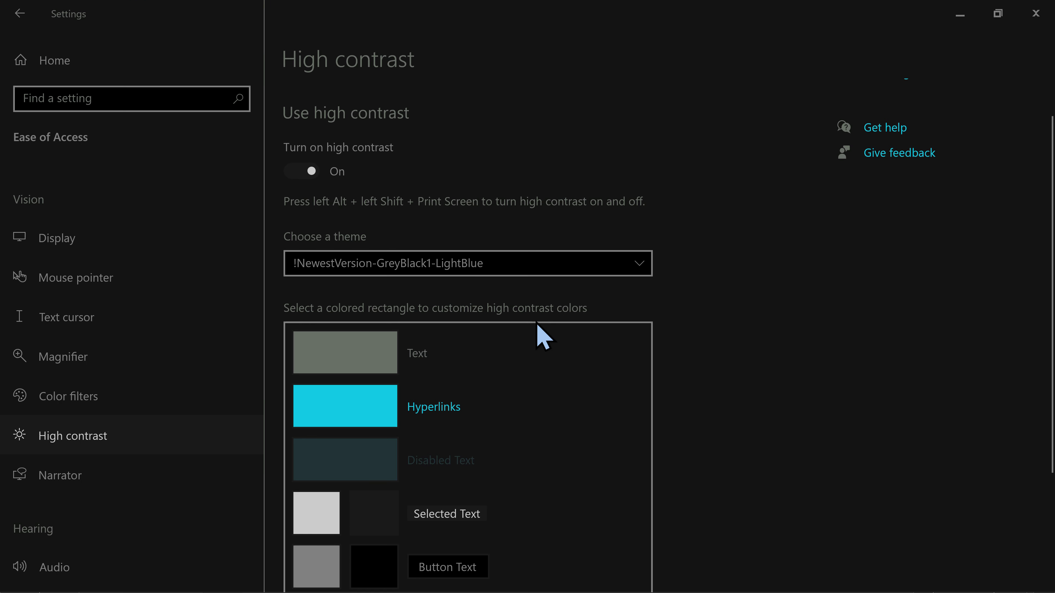
pyautogui.hotkey('alt', 'Tab')
pyautogui.write('Black1-Li')
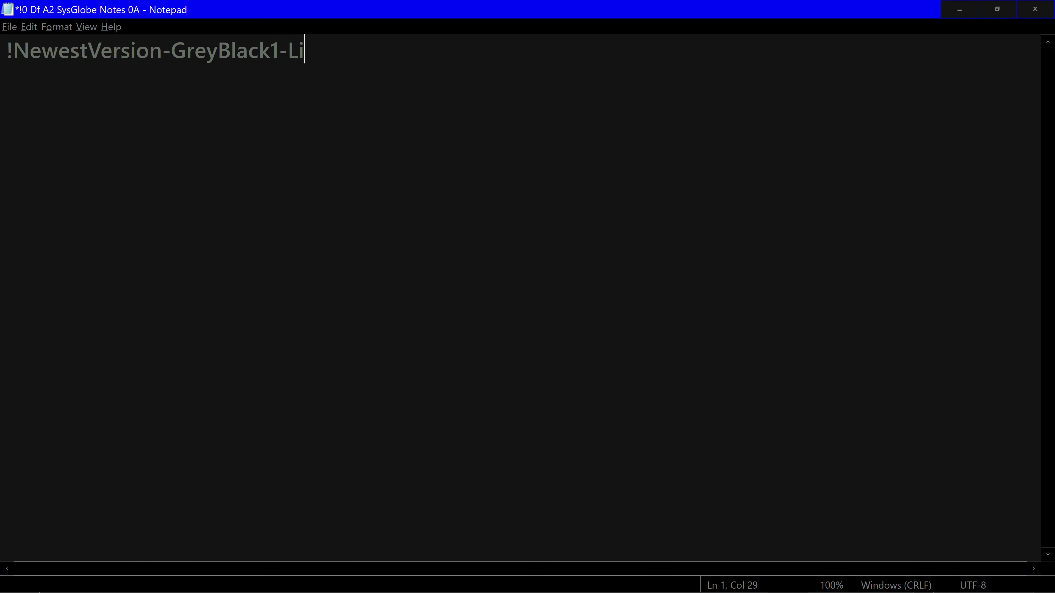
pyautogui.write('ghtTeal')
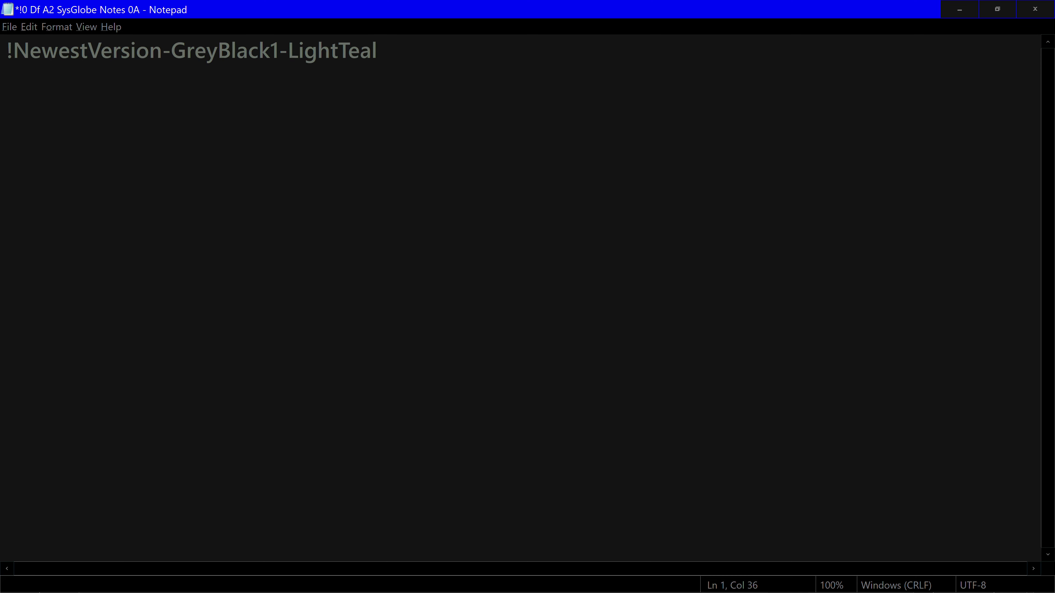
# Add !NewestVersion-GreyBlack1-LightBlue and !NewestVersion-GreyBlack1-LightTan on separate lines below the first theme name in the note.
pyautogui.click(485, 283)
pyautogui.press('Return')
pyautogui.hotkey('ctrl', 'v')
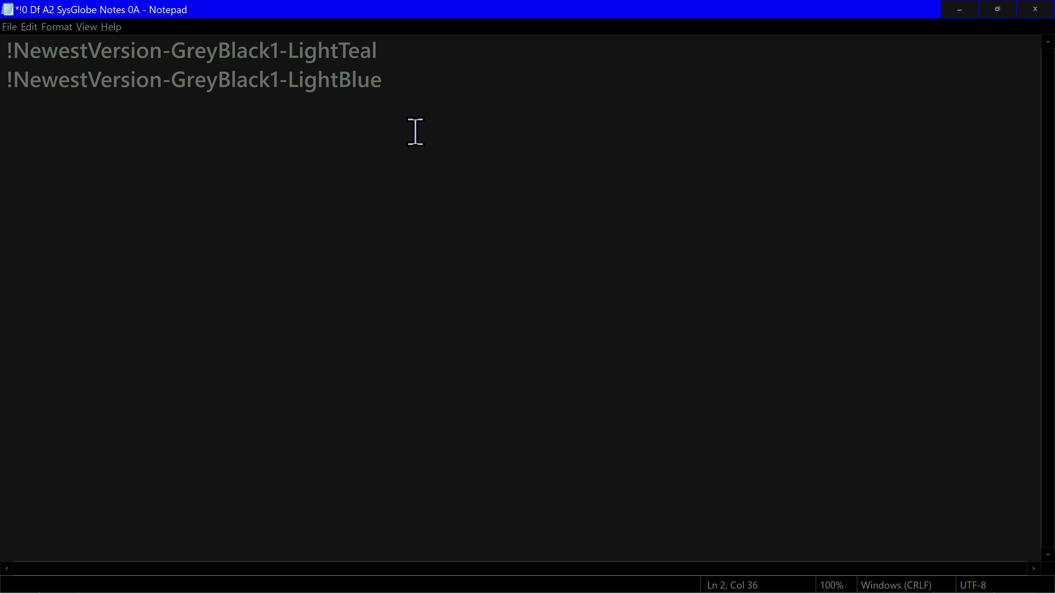
pyautogui.press('Return')
pyautogui.hotkey('ctrl', 'v')
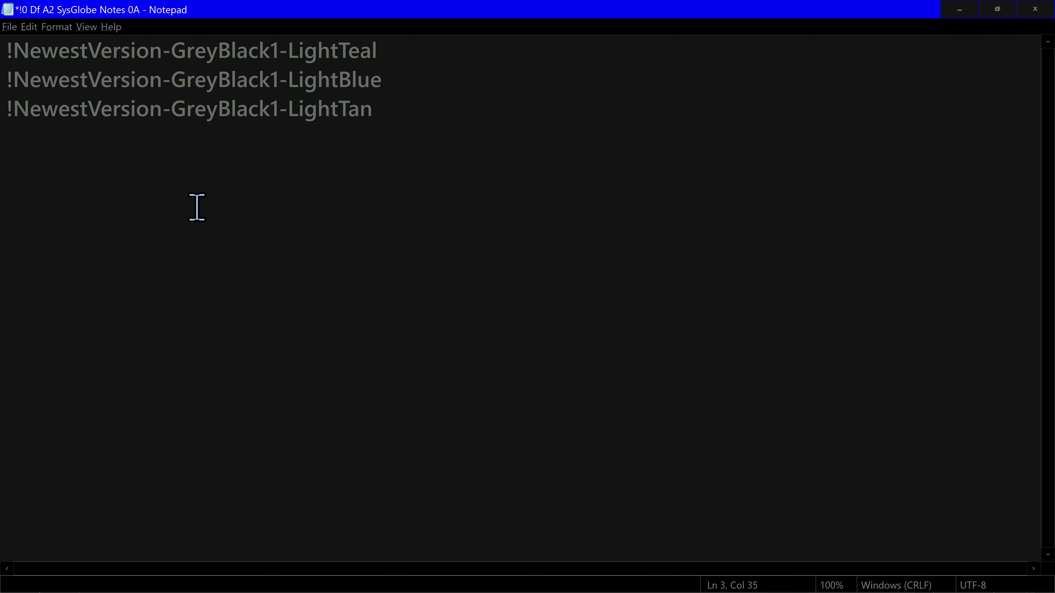
# Copy the !NewestVersion-GreyBlack1-LightTeal line, then close the note and save its changes.
pyautogui.moveTo(351, 60); pyautogui.dragTo(7, 48)
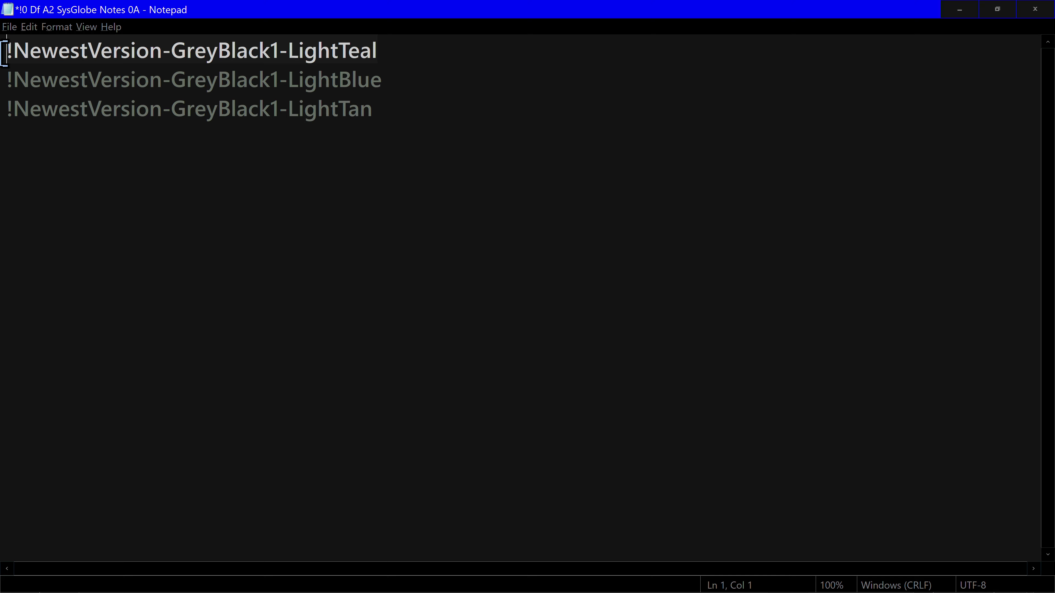
pyautogui.rightClick(64, 49)
pyautogui.click(101, 85)
pyautogui.click(1034, 9)
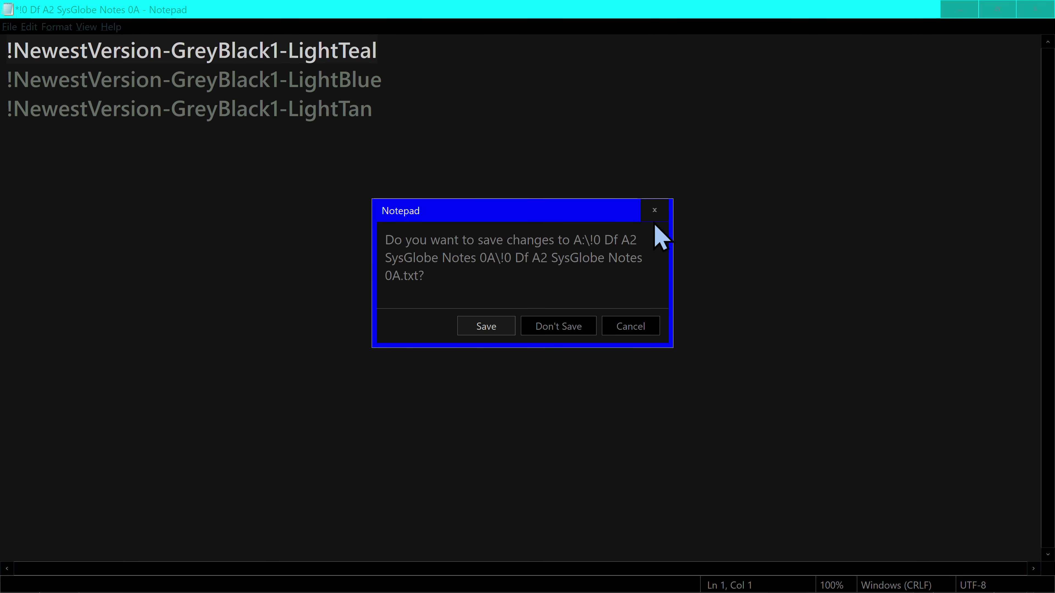
pyautogui.click(489, 324)
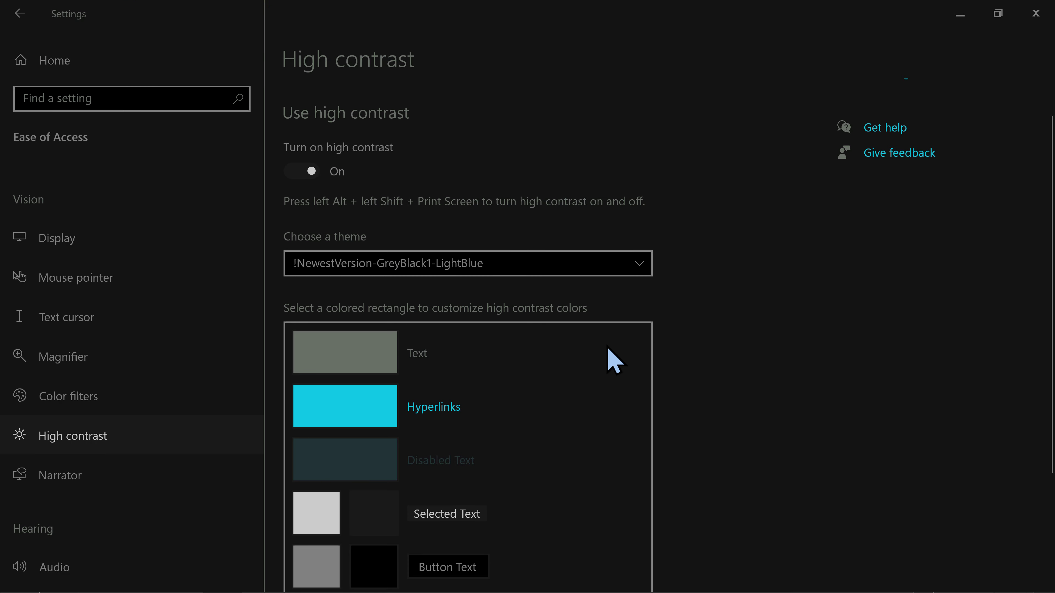
# Set the high contrast hyperlink text color to the green #00E84B.
pyautogui.click(387, 405)
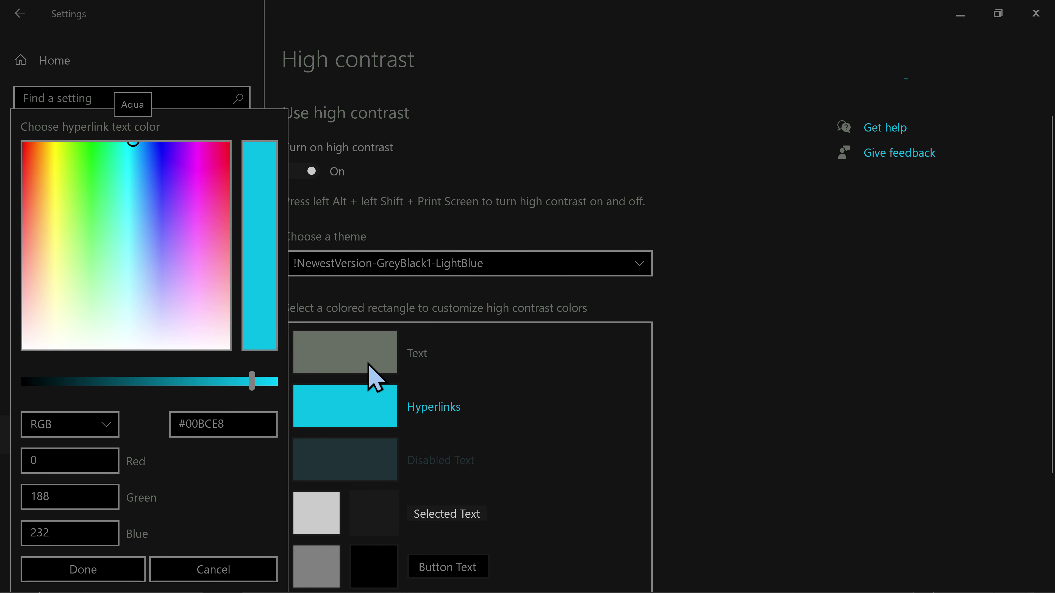
pyautogui.moveTo(128, 143); pyautogui.dragTo(103, 130)
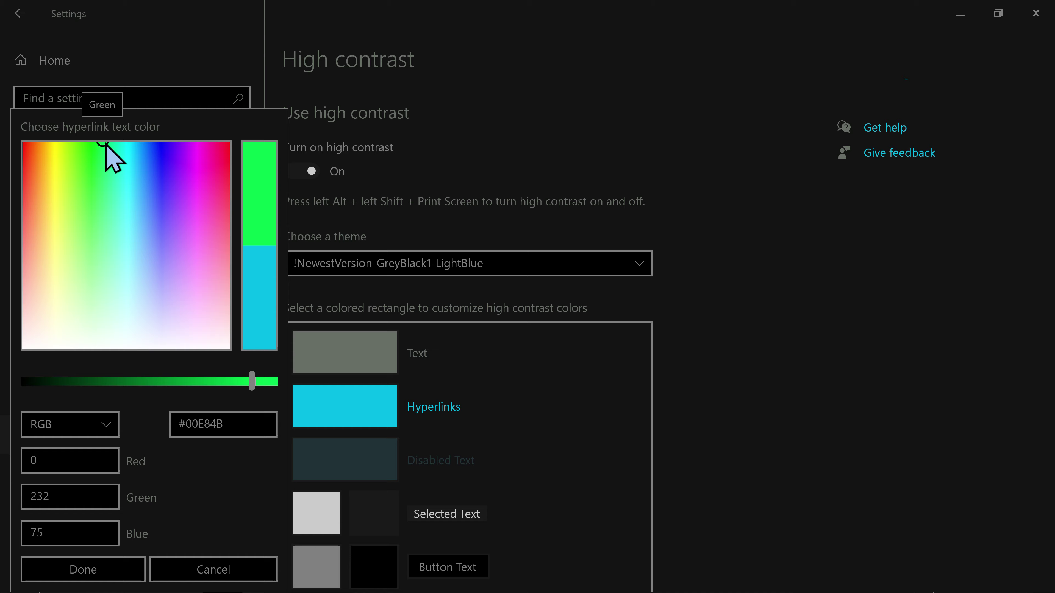
pyautogui.click(80, 580)
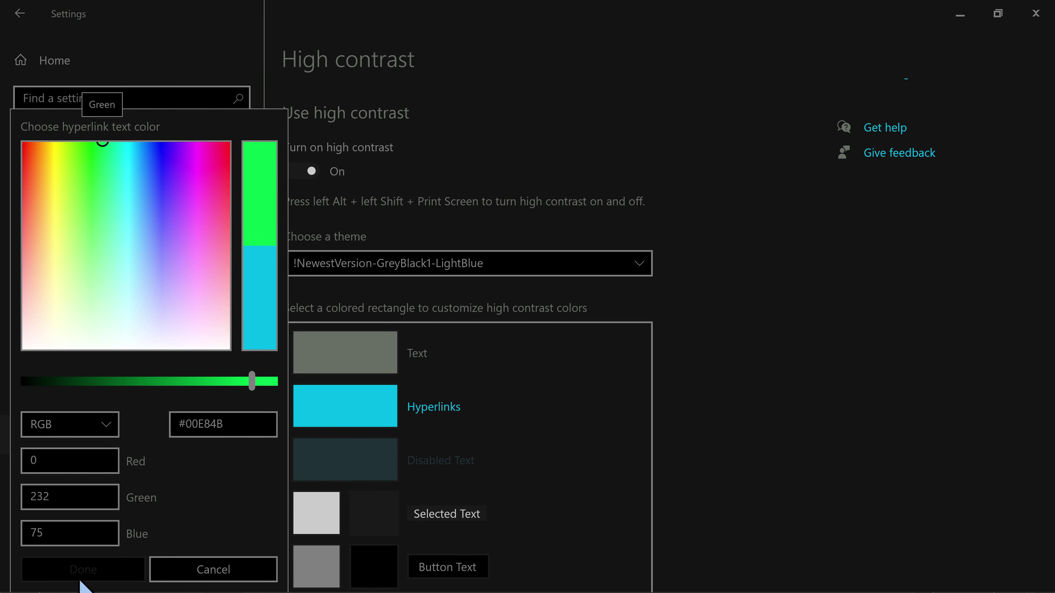
# Shift the high contrast disabled text color from blue-gray to a dark green.
pyautogui.click(346, 461)
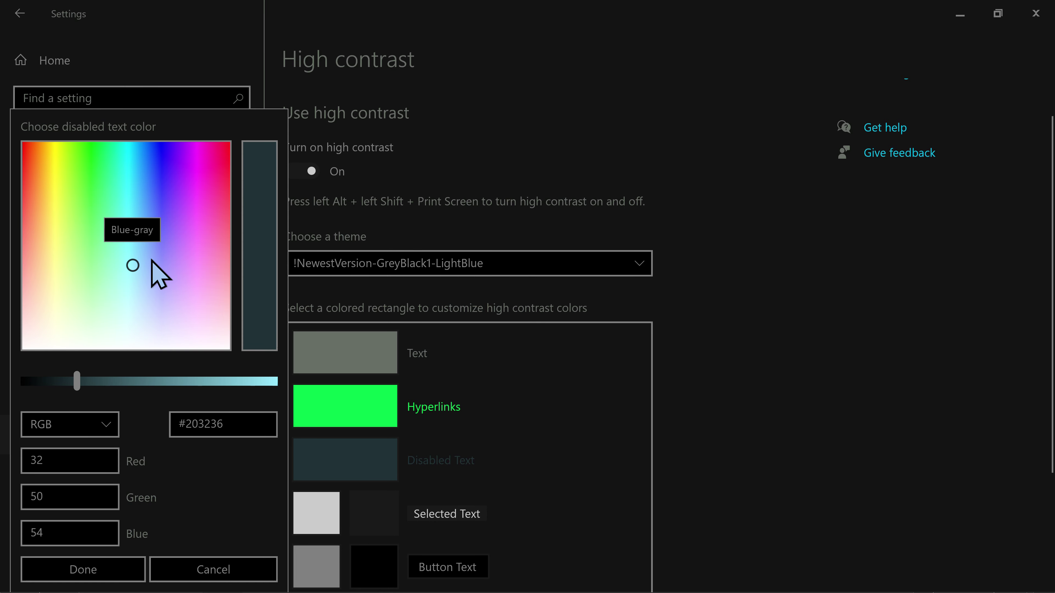
pyautogui.moveTo(124, 266); pyautogui.dragTo(100, 272)
pyautogui.click(92, 570)
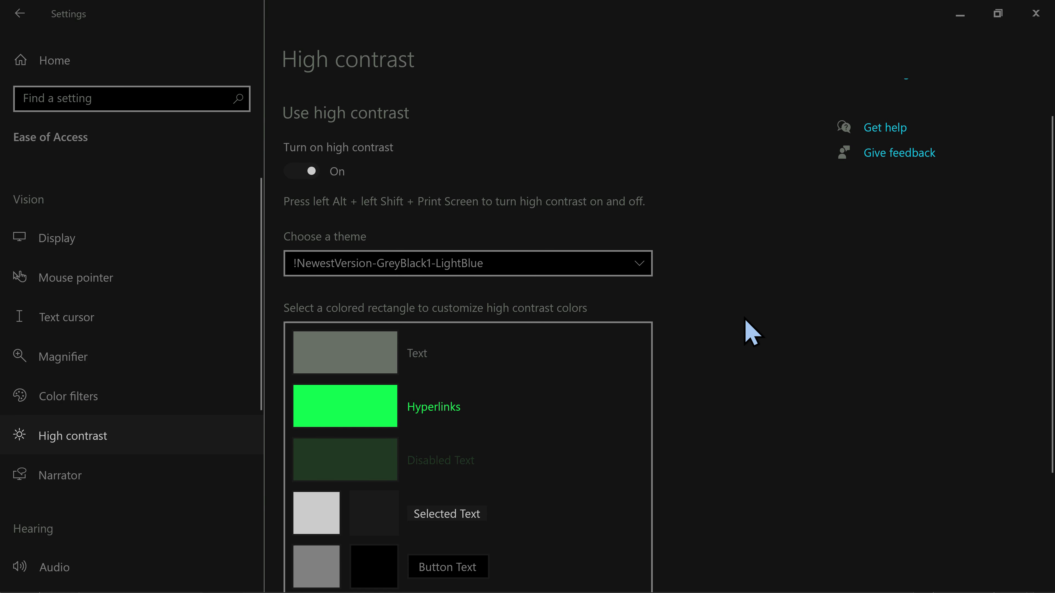
# Set the high contrast hyperlink text color to the light green #7EE8A1.
pyautogui.scroll(-2, 730, 328)
pyautogui.scroll(-2, 565, 312)
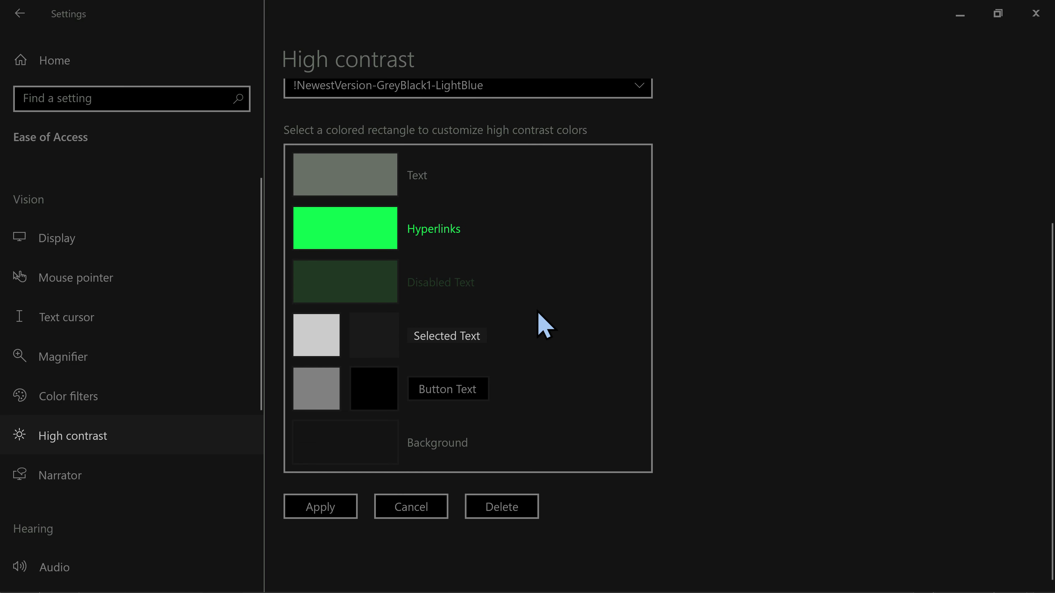
pyautogui.click(356, 235)
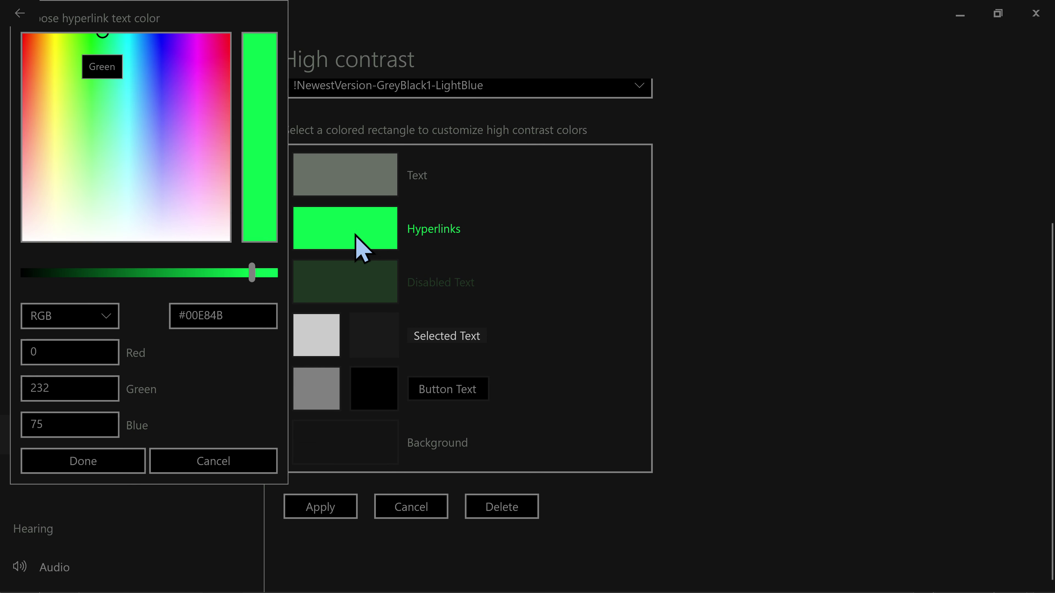
pyautogui.moveTo(99, 41); pyautogui.dragTo(102, 147)
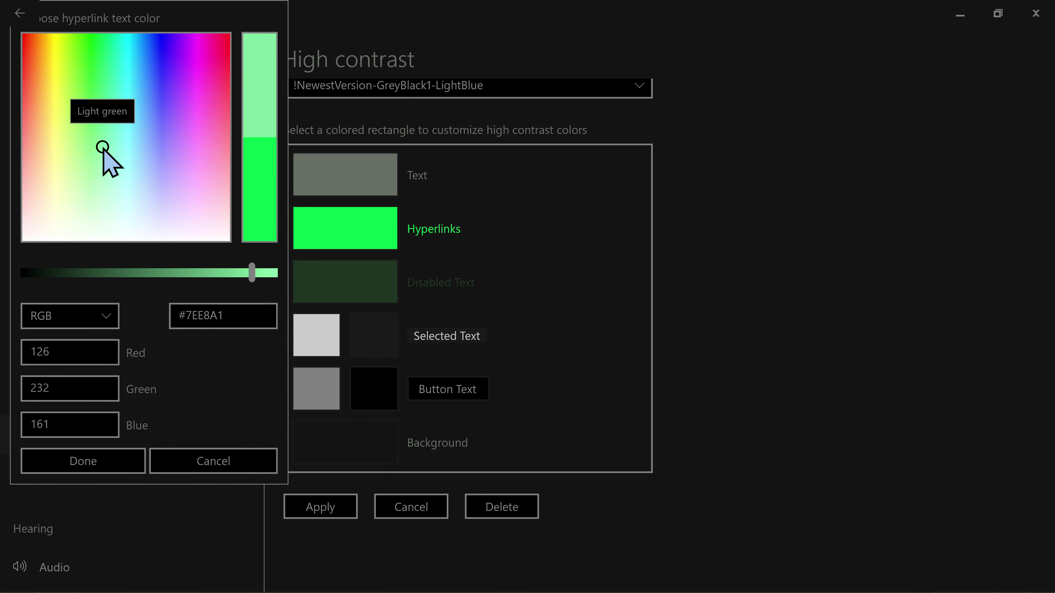
pyautogui.click(96, 465)
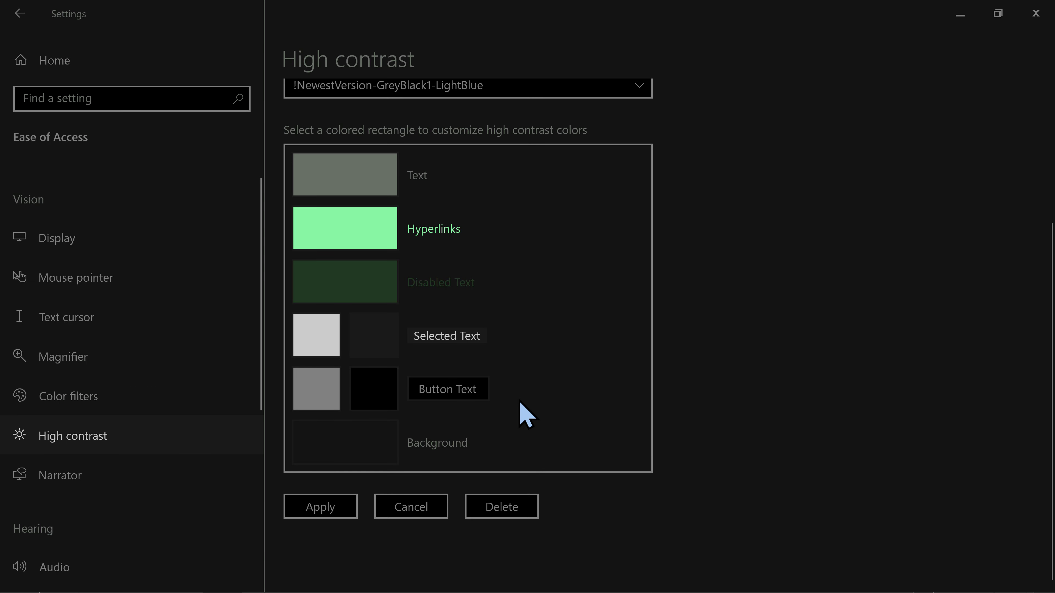
# Apply the color changes and save them as a new theme named !NewestVersion-GreyBlack1-LightTeal by pasting the copied name.
pyautogui.click(323, 512)
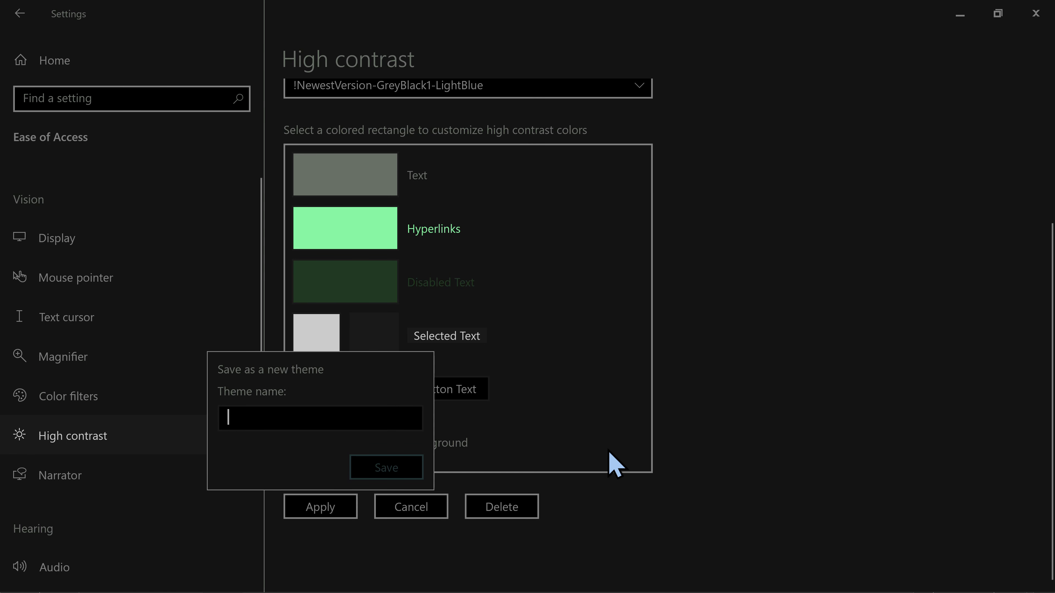
pyautogui.hotkey('ctrl', 'v')
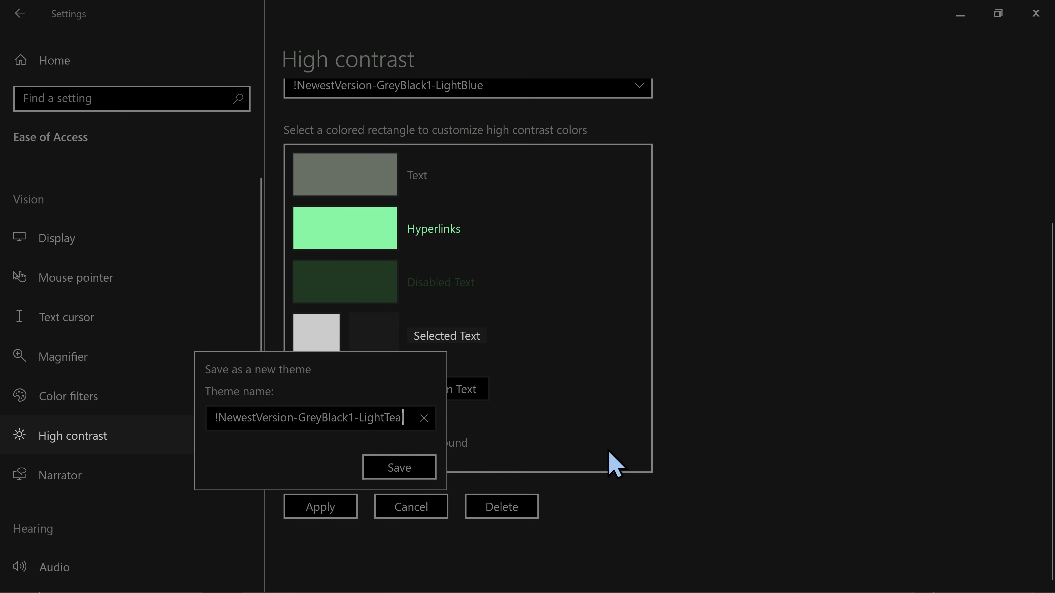
pyautogui.click(405, 472)
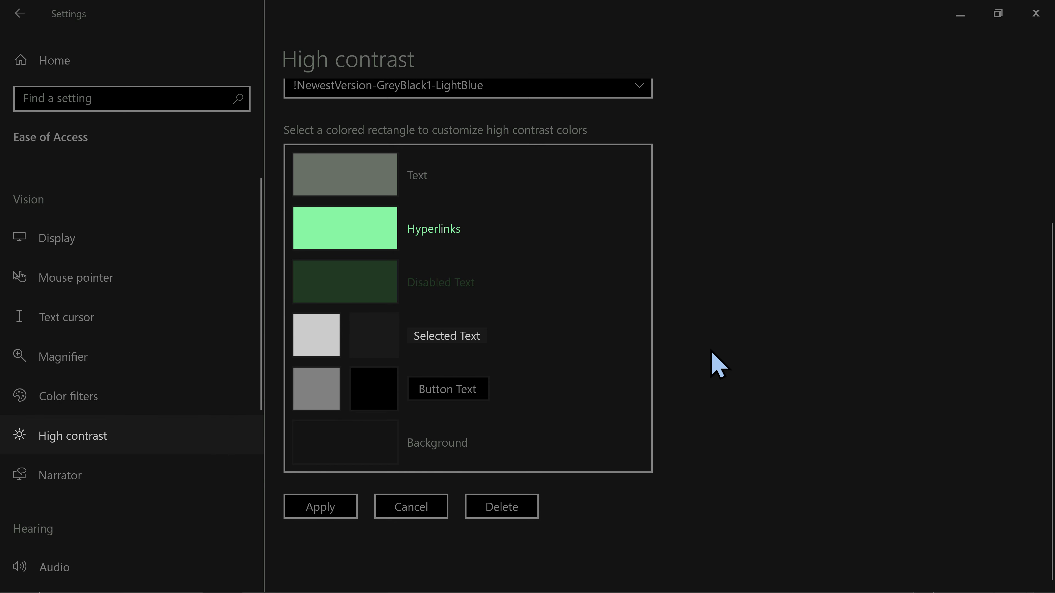
# Search the settings for mouse color and open the mouse pointer color setting.
pyautogui.click(166, 100)
pyautogui.write('mo')
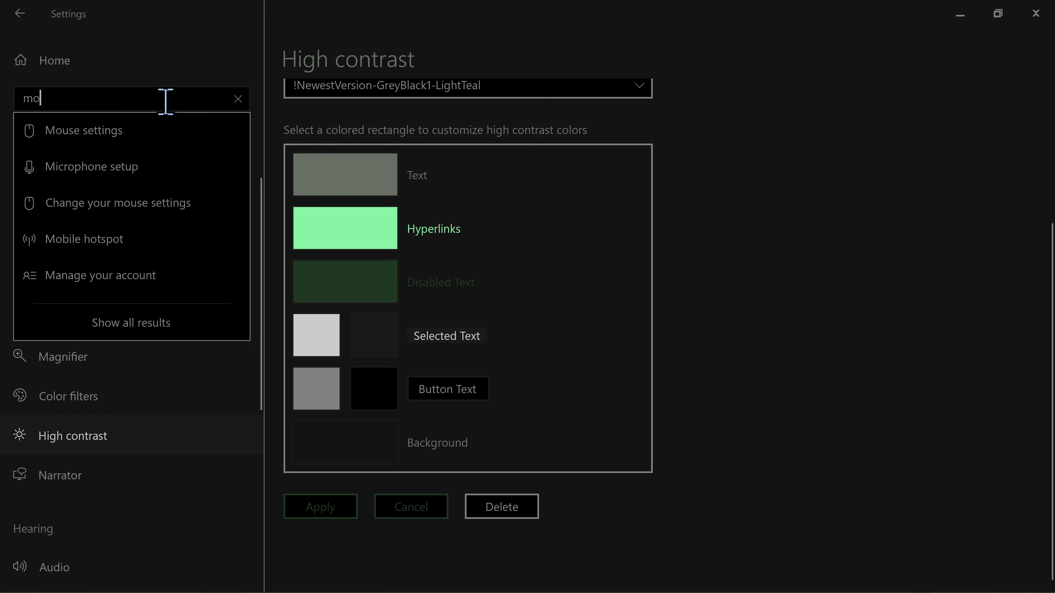
pyautogui.write('use color')
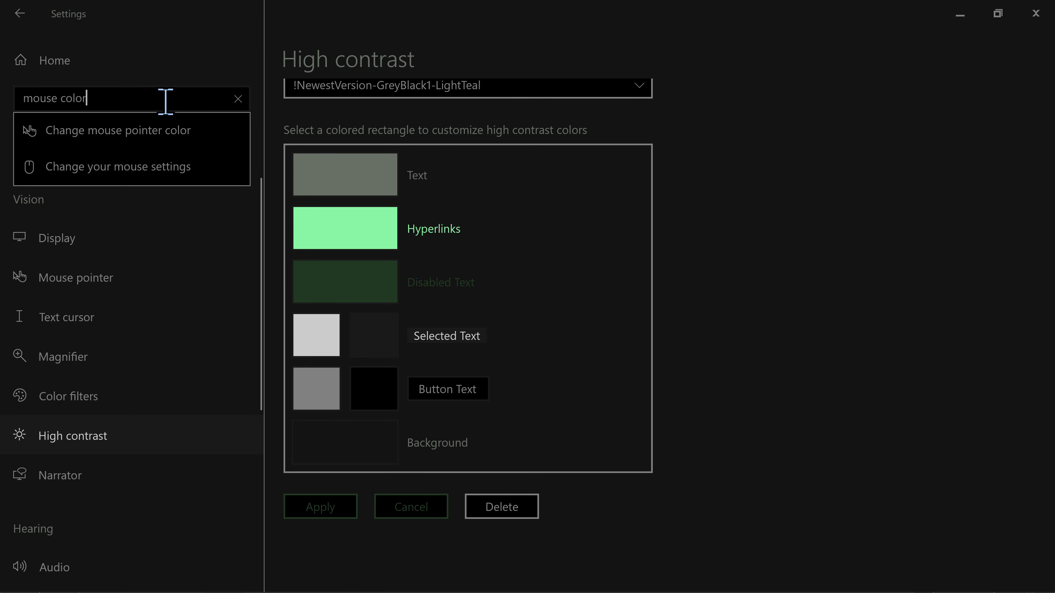
pyautogui.click(160, 125)
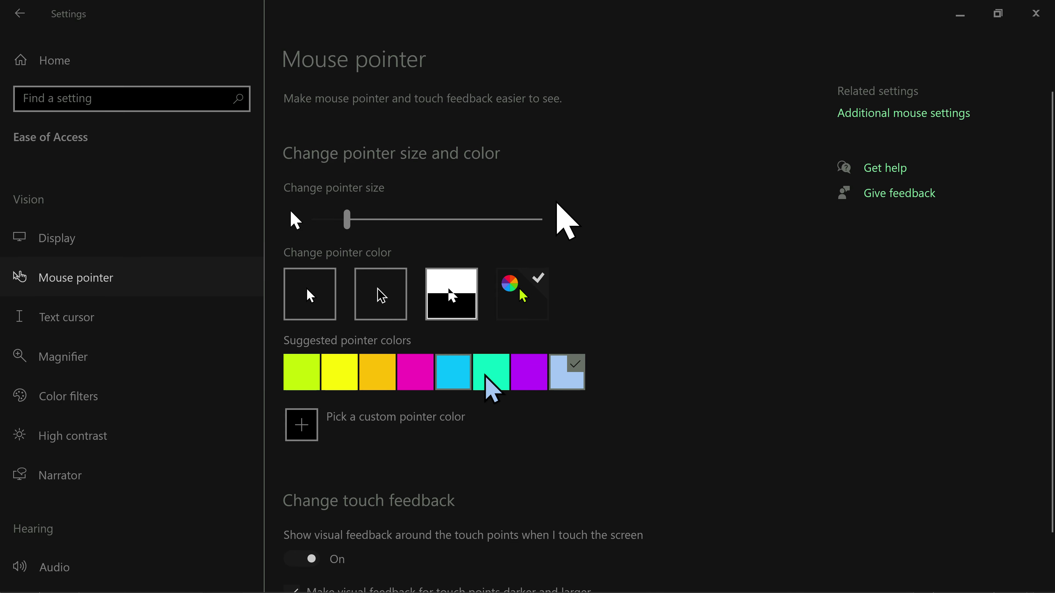
# Choose the suggested turquoise-green pointer color and darken it to value 20 as a custom pointer color.
pyautogui.click(503, 373)
pyautogui.click(385, 432)
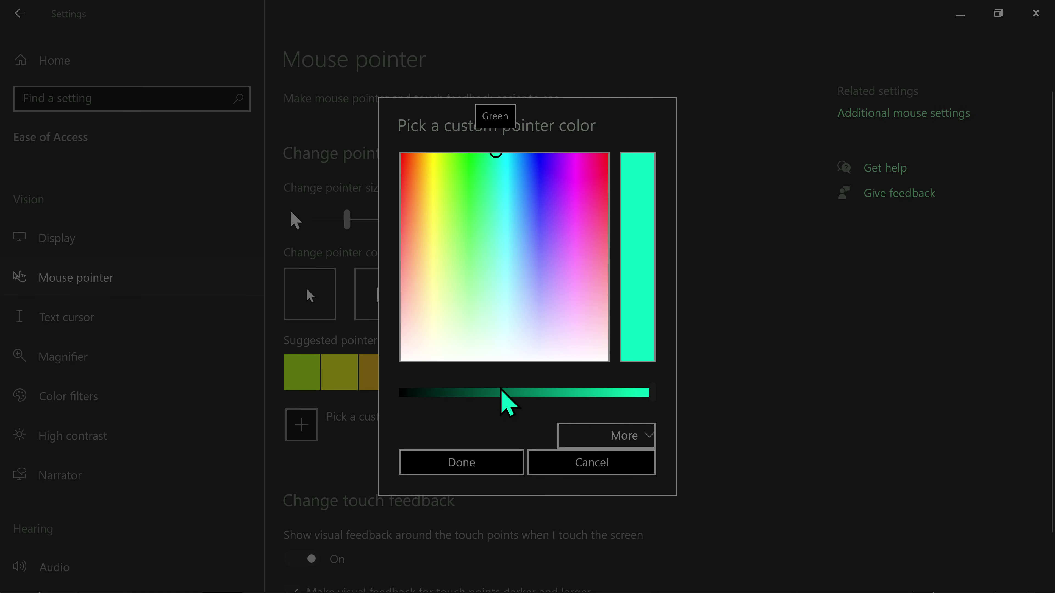
pyautogui.press('Tab')
pyautogui.press('Tab')
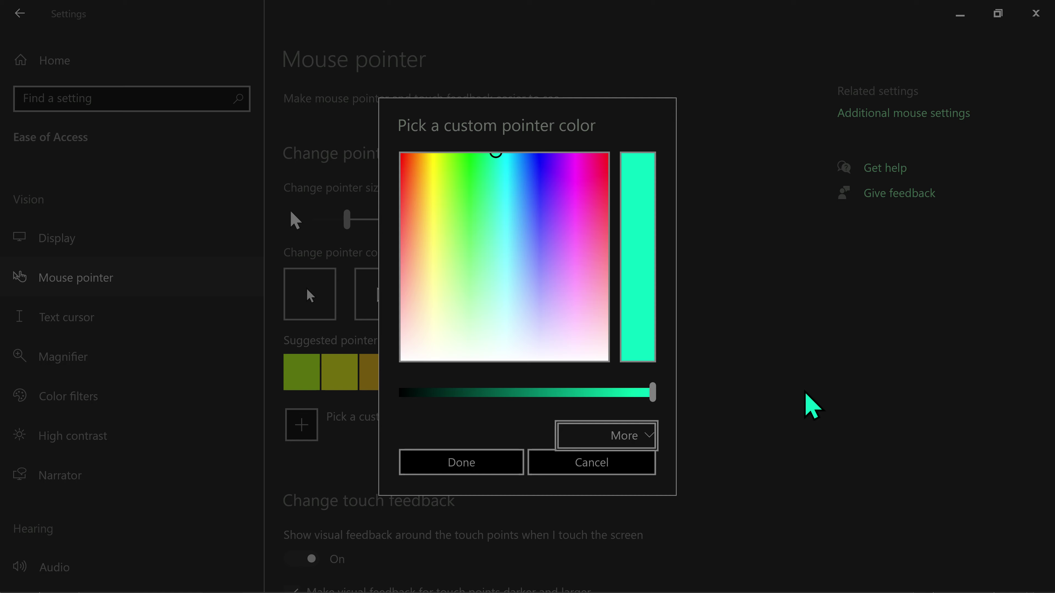
pyautogui.hotkey('shift', 'Tab')
pyautogui.press('Left')
pyautogui.press('Left')
pyautogui.press('Left')
pyautogui.press('Left')
pyautogui.press('Left')
pyautogui.press('Left')
pyautogui.press('Left')
pyautogui.press('Left')
pyautogui.press('Left')
pyautogui.press('Left')
pyautogui.press('Left')
pyautogui.press('Left')
pyautogui.press('Left')
pyautogui.press('Left')
pyautogui.press('Left')
pyautogui.press('Left')
pyautogui.press('Left')
pyautogui.press('Left')
pyautogui.press('Left')
pyautogui.press('Left')
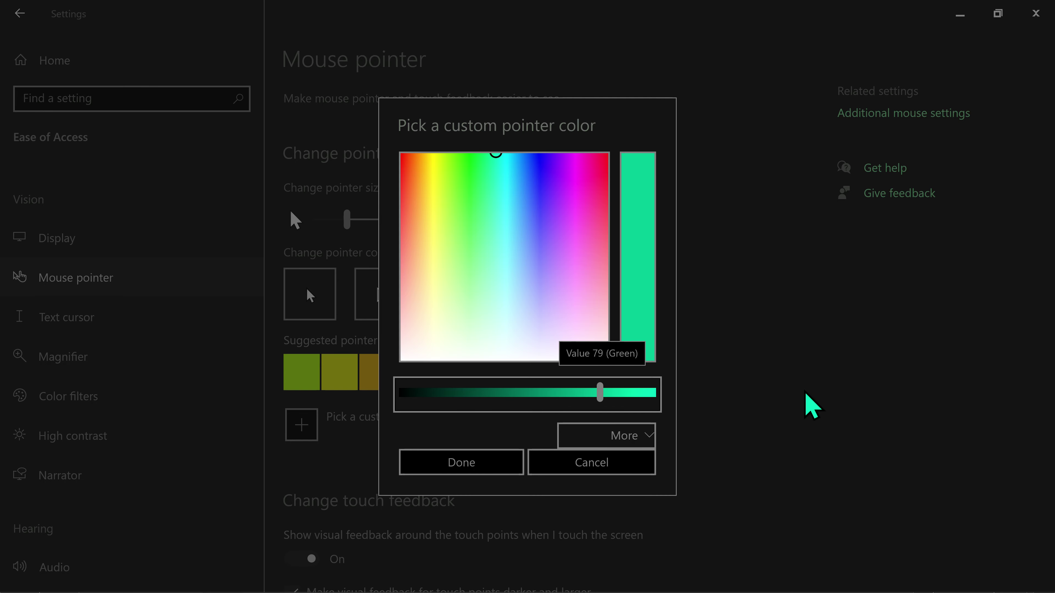
pyautogui.press('Left')
pyautogui.press('Left')
pyautogui.press('Left')
pyautogui.press('Left')
pyautogui.press('Left')
pyautogui.press('Left')
pyautogui.press('Left')
pyautogui.press('Left')
pyautogui.press('Left')
pyautogui.press('Left')
pyautogui.press('Left')
pyautogui.press('Left')
pyautogui.press('Left')
pyautogui.press('Left')
pyautogui.press('Left')
pyautogui.press('Left')
pyautogui.press('Left')
pyautogui.press('Left')
pyautogui.press('Left')
pyautogui.press('Left')
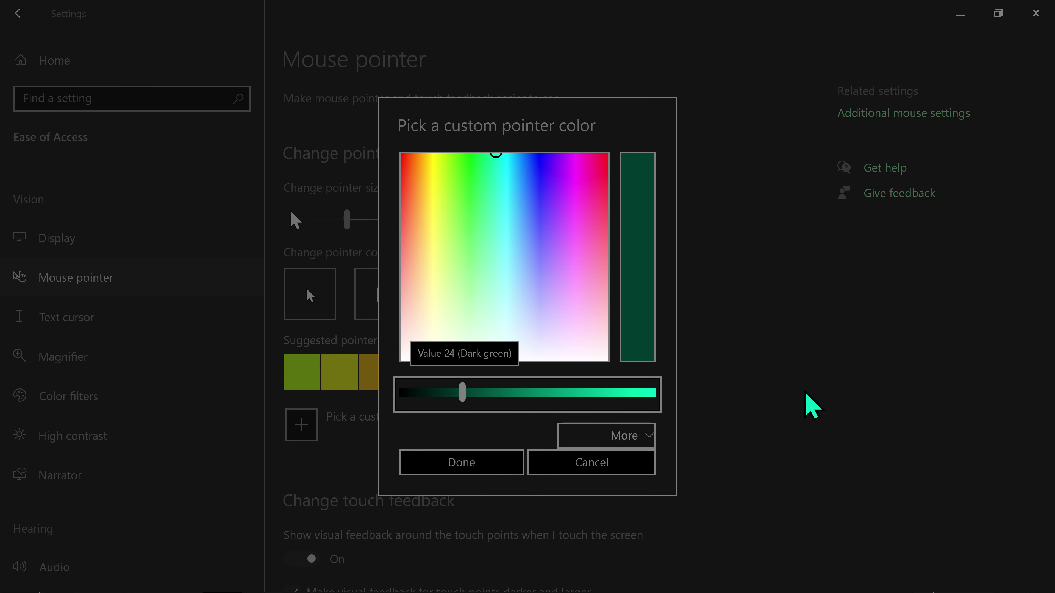
pyautogui.press('Left')
pyautogui.press('Left')
pyautogui.press('Left')
pyautogui.press('Left')
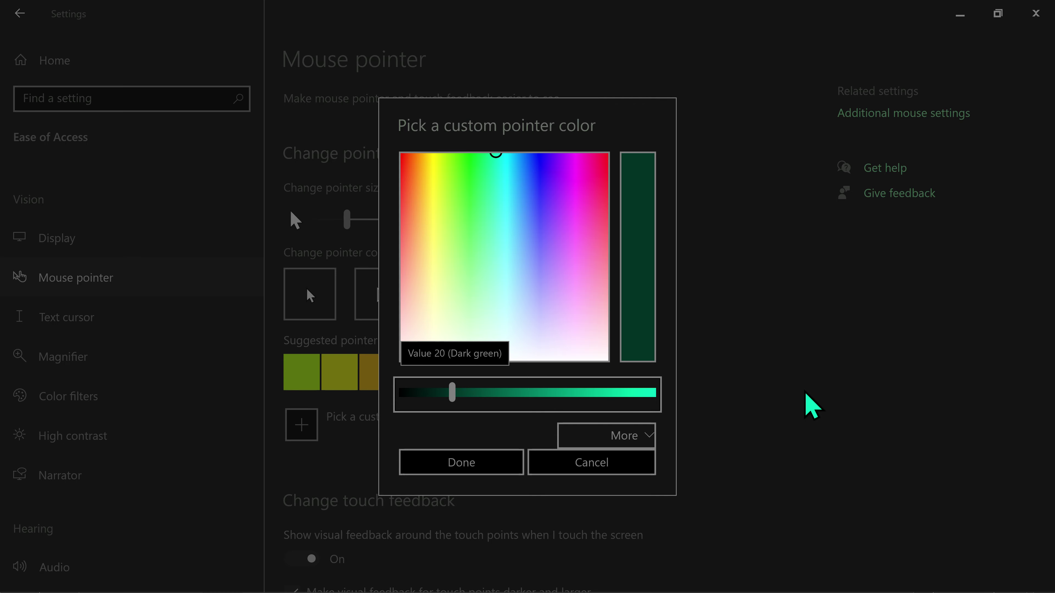
pyautogui.click(513, 467)
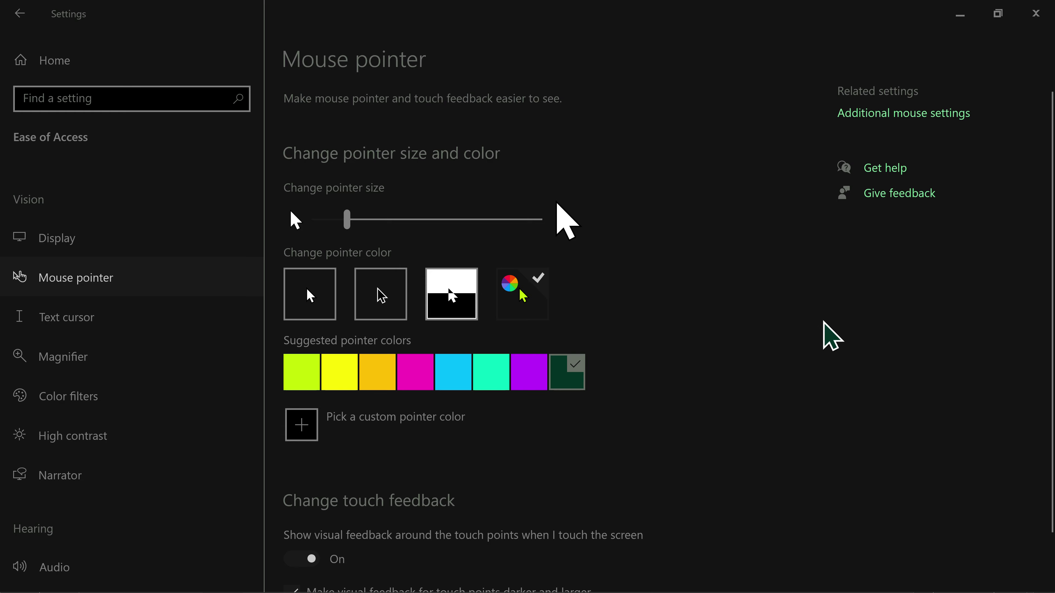
pyautogui.press('super+Tab')
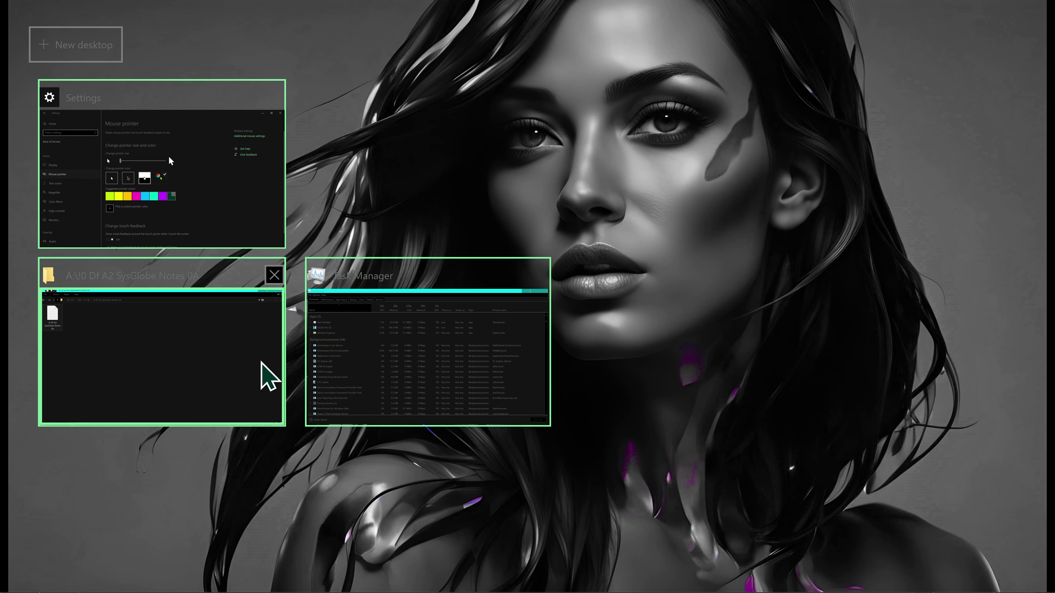
pyautogui.click(730, 282)
pyautogui.press('super')
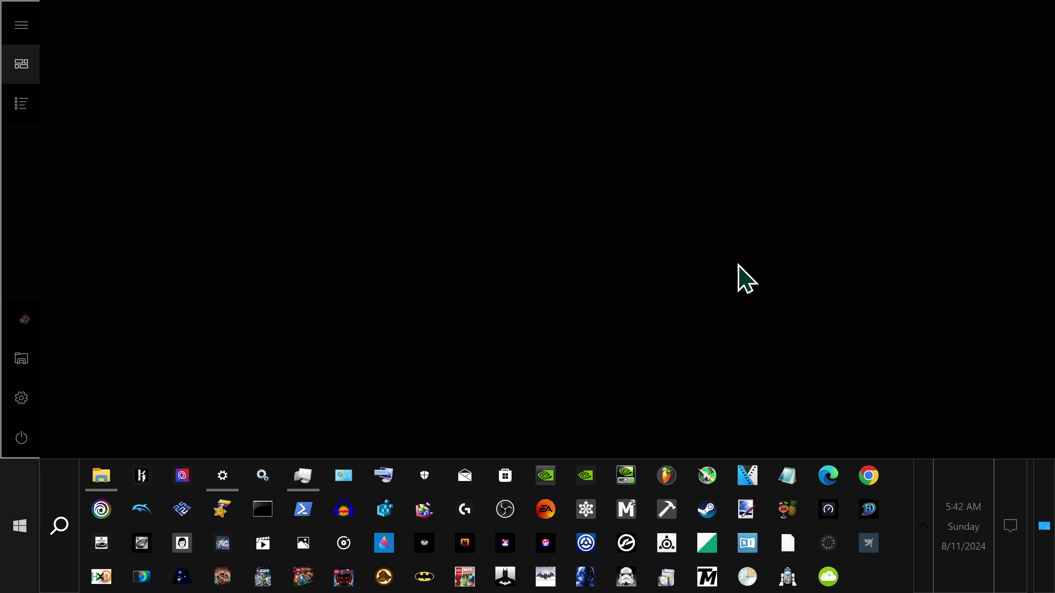
pyautogui.press('super')
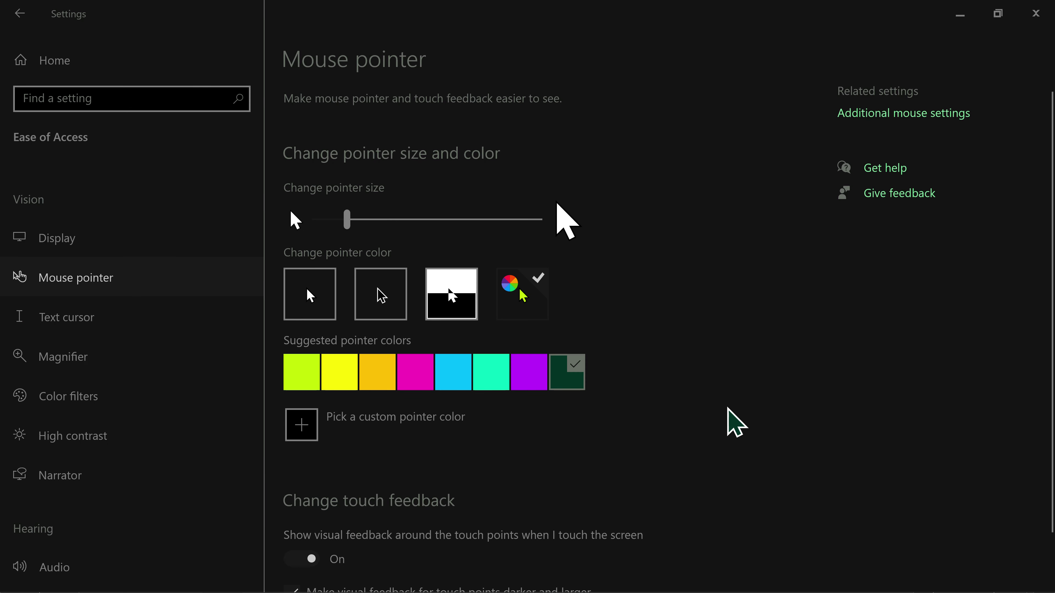
# Close the Mouse pointer settings window and open the Network & Internet settings through the hidden network tray icon.
pyautogui.click(500, 540)
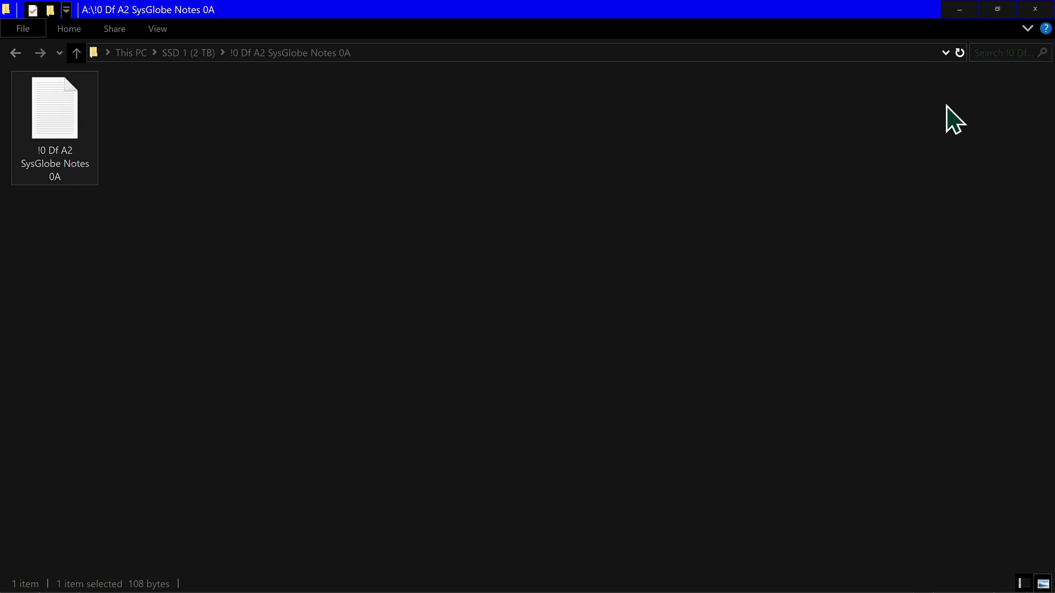
pyautogui.click(919, 520)
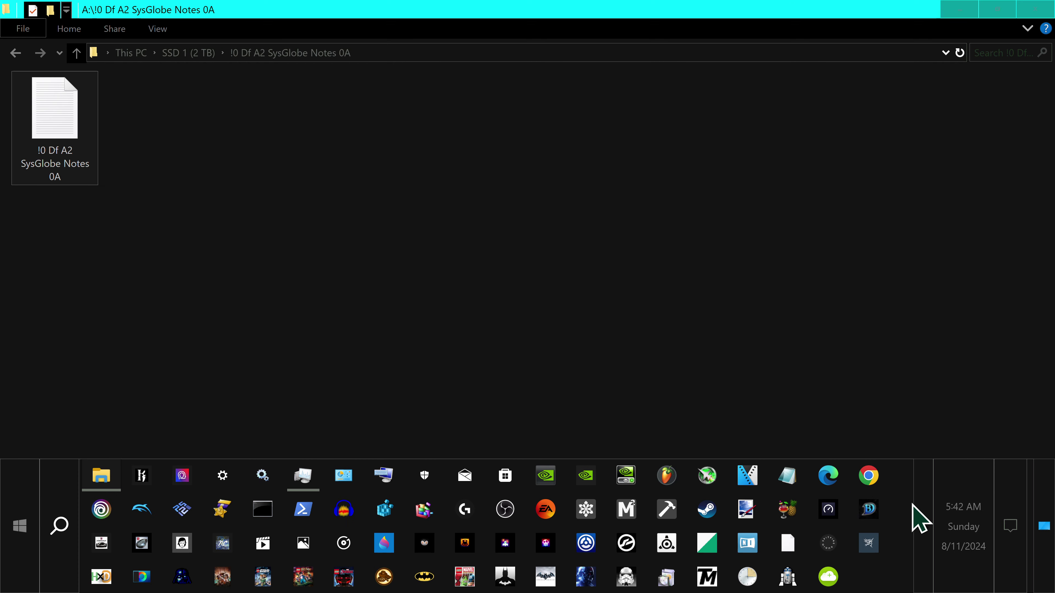
pyautogui.rightClick(946, 351)
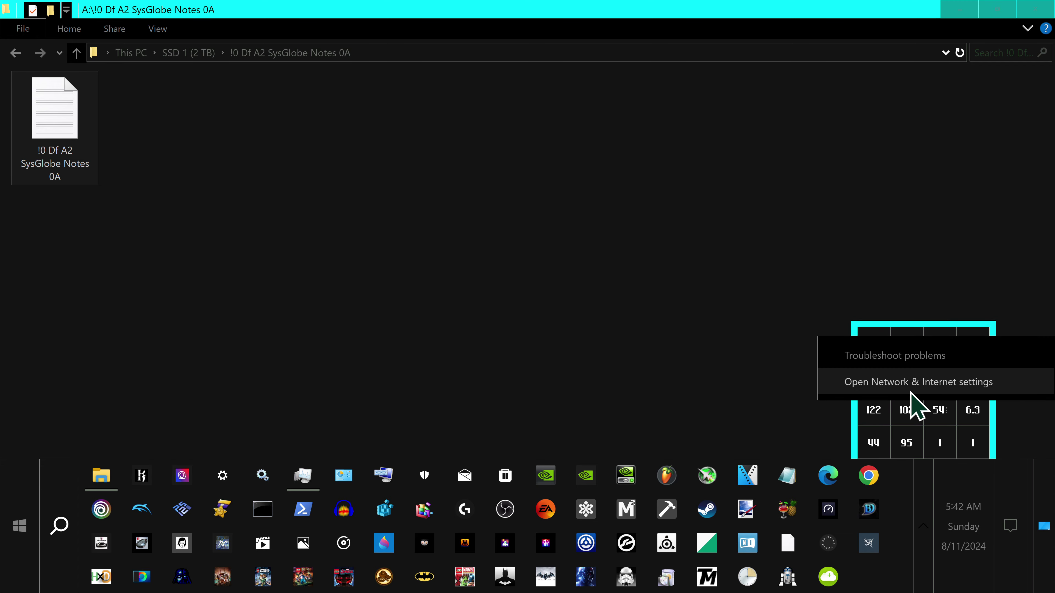
pyautogui.click(912, 383)
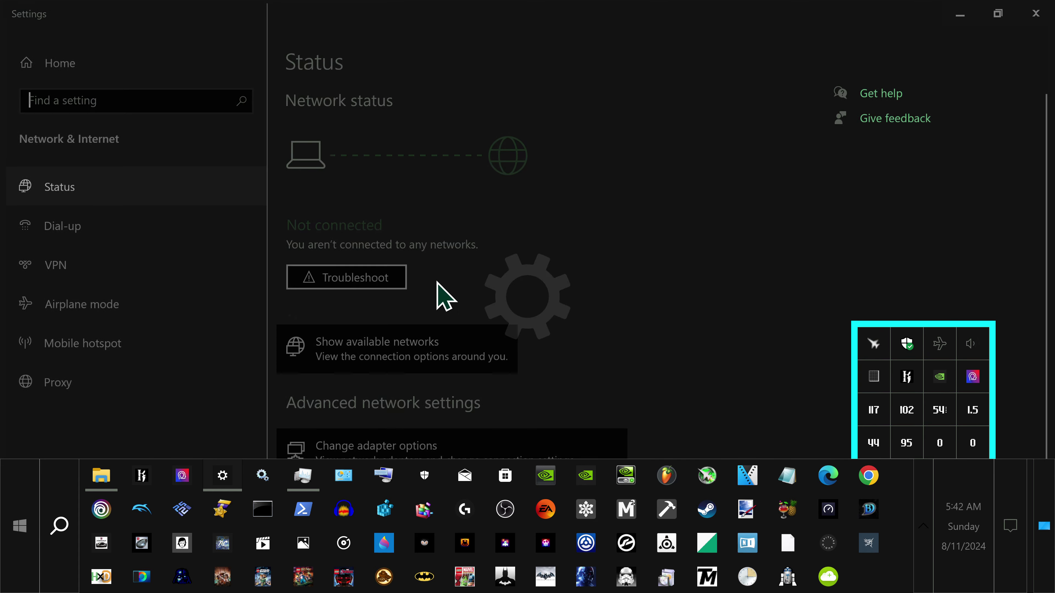
# Search the settings for mouse color, check the Mouse pointer page, and close the Settings window.
pyautogui.write('mouse')
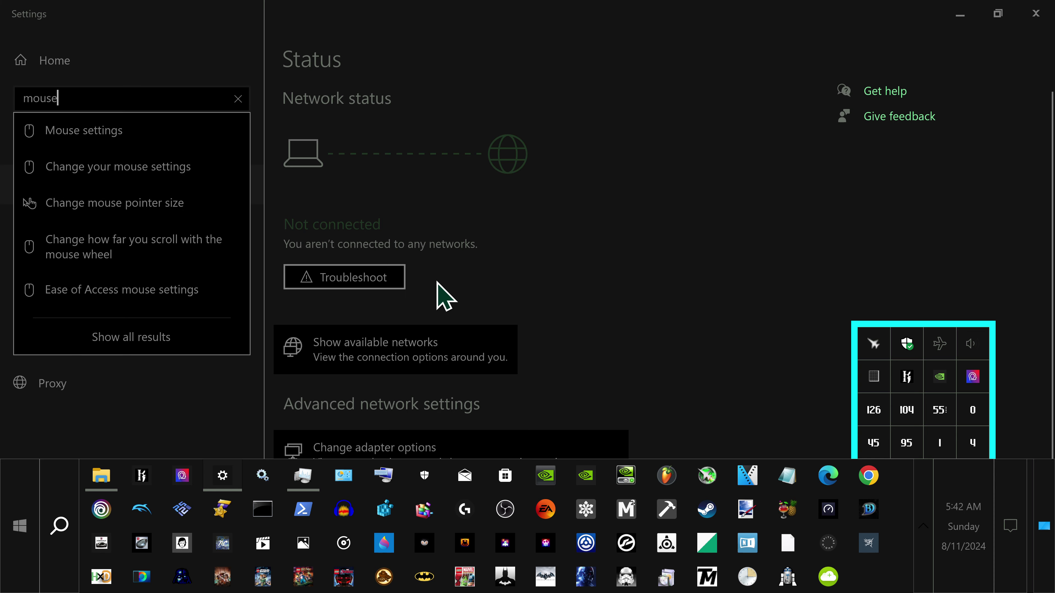
pyautogui.write(' color')
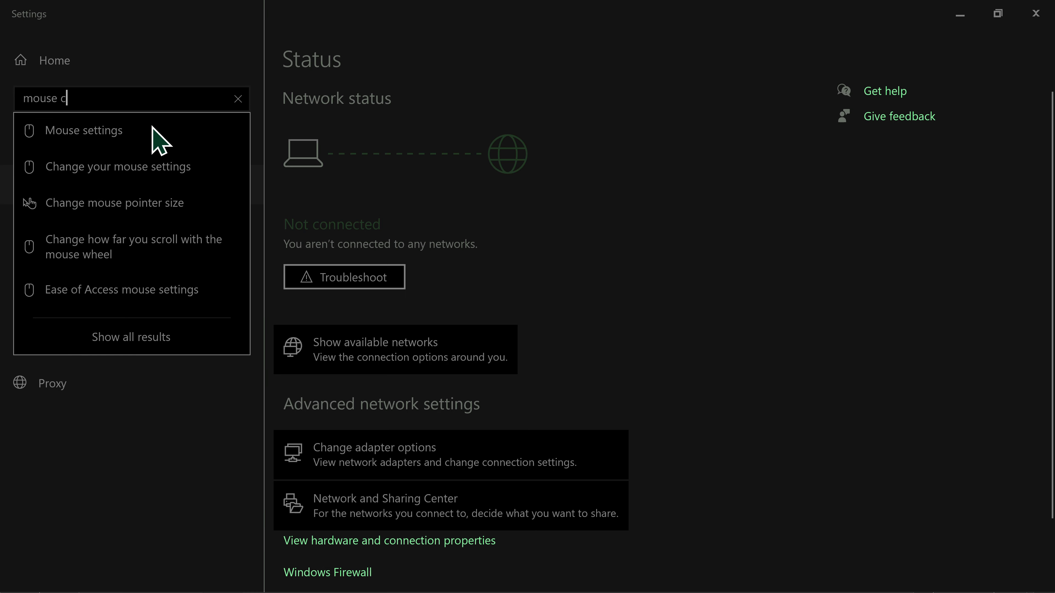
pyautogui.click(159, 141)
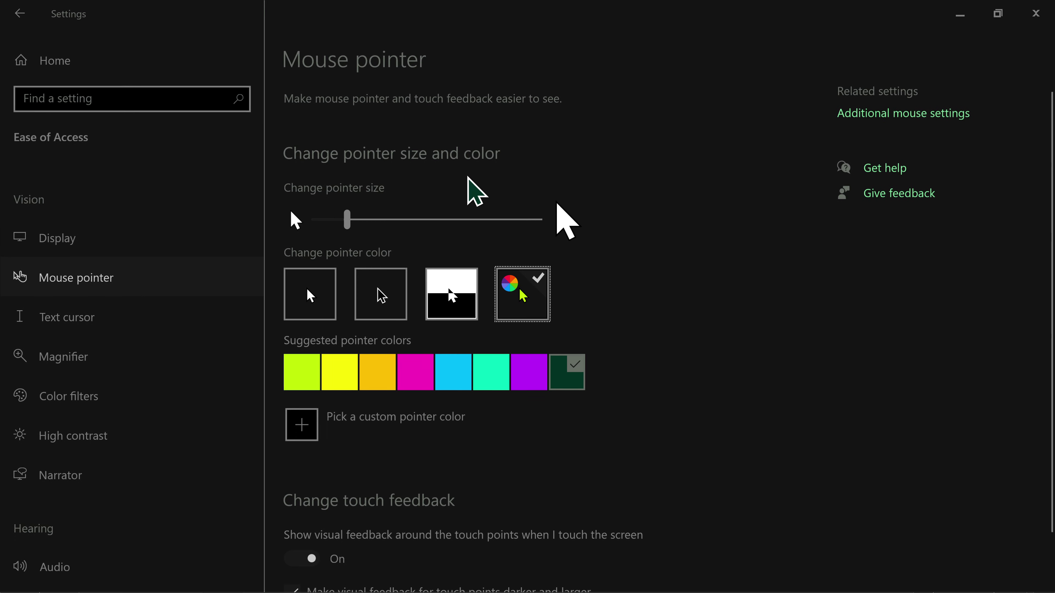
pyautogui.click(19, 13)
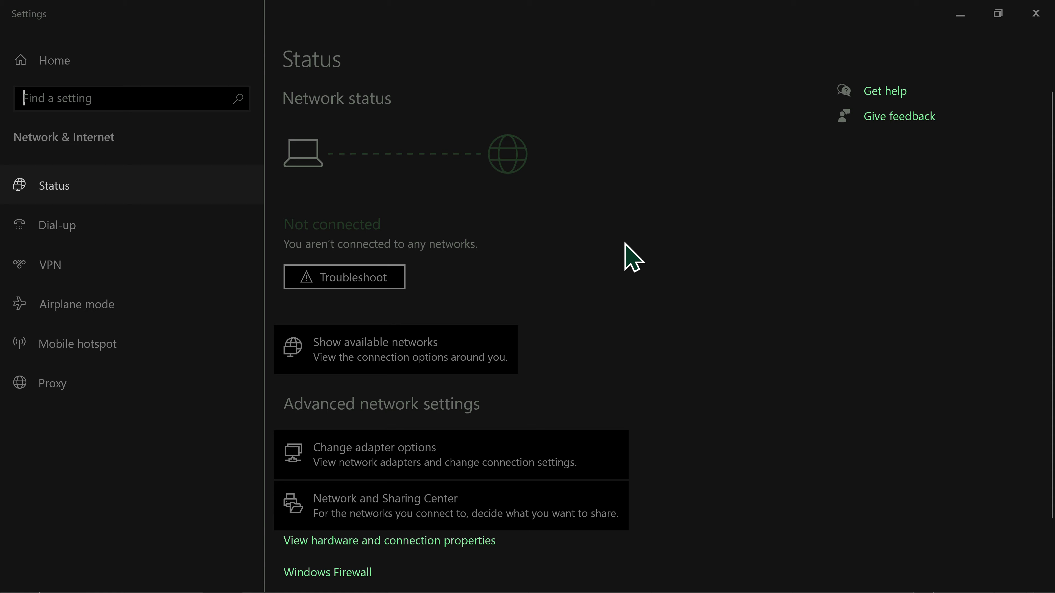
pyautogui.scroll(-2, 566, 243)
pyautogui.scroll(2, 566, 243)
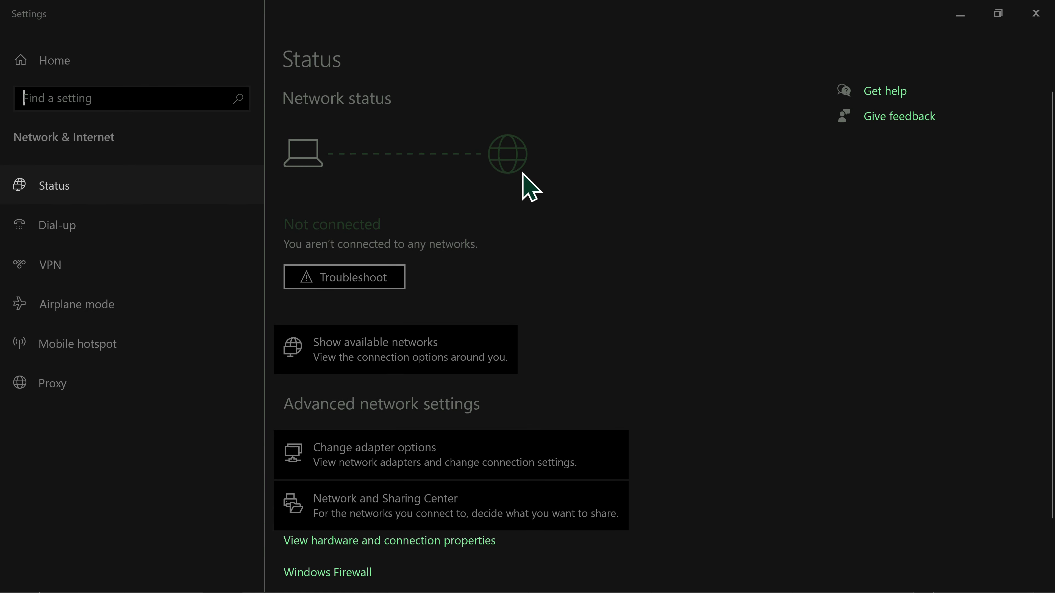
pyautogui.click(1035, 4)
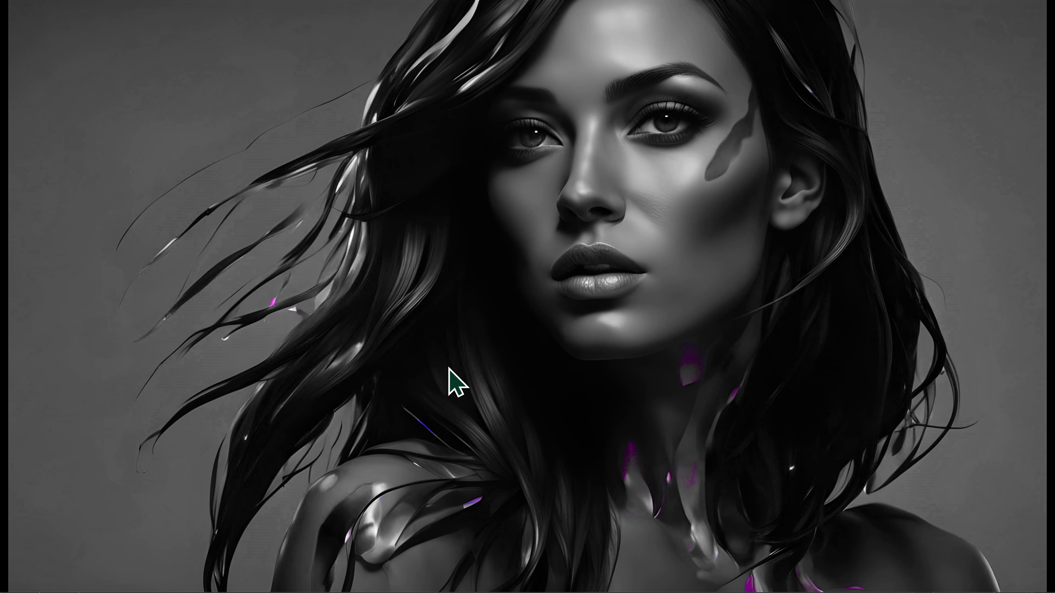
# Open the desktop's personalization settings and set the background type to Solid color.
pyautogui.rightClick(316, 397)
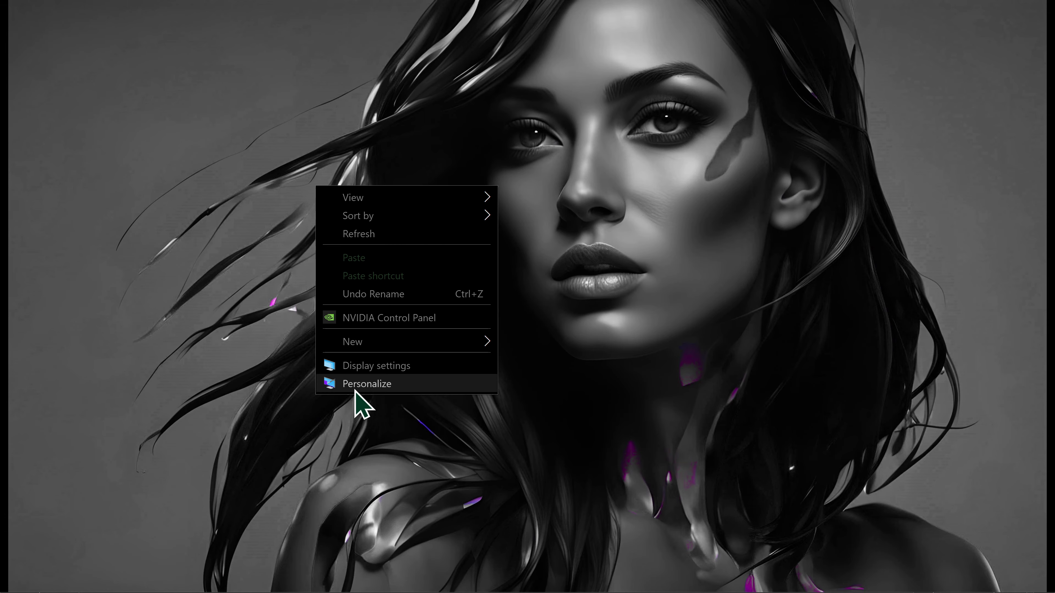
pyautogui.click(358, 384)
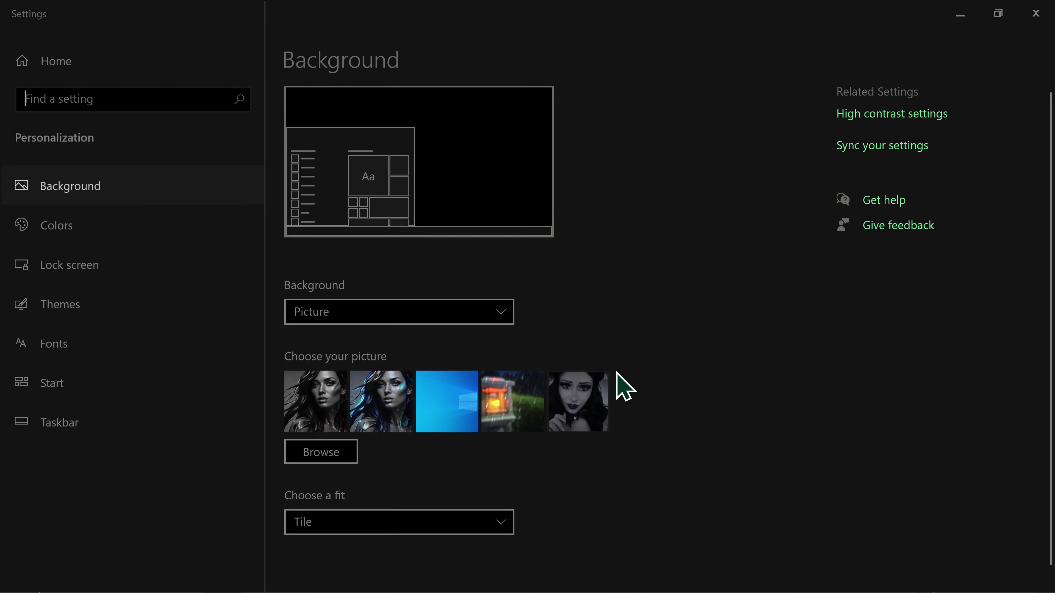
pyautogui.click(431, 319)
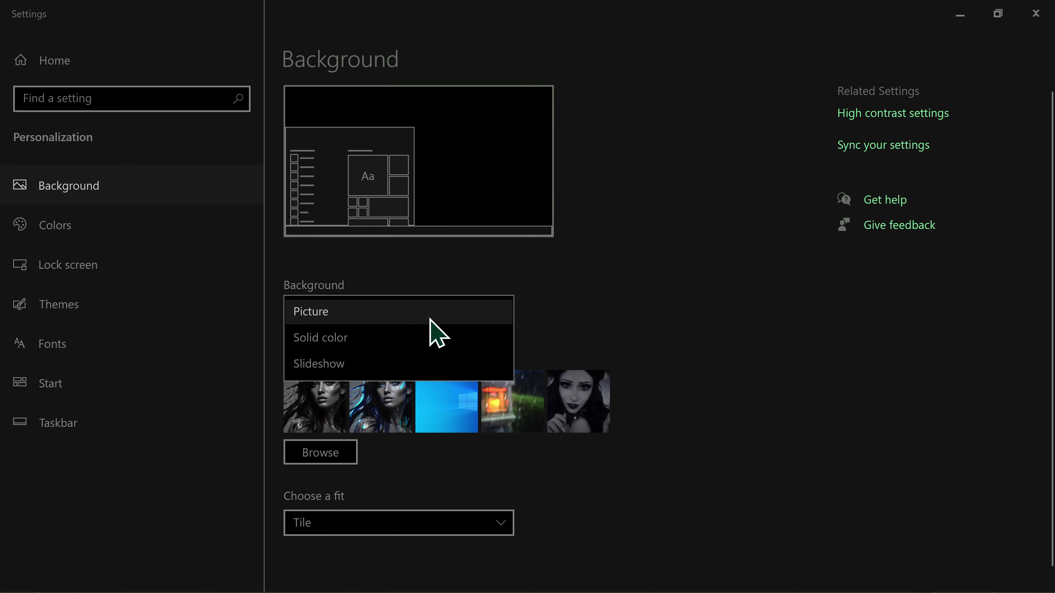
pyautogui.click(389, 339)
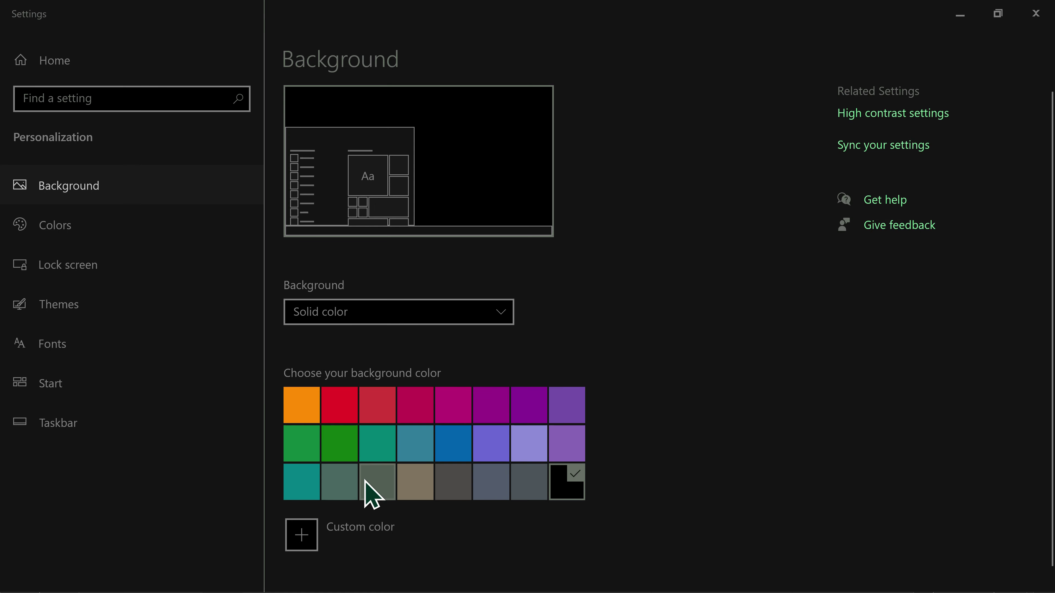
# Choose the muted gray-green background swatch and darken it considerably as a custom color.
pyautogui.click(339, 493)
pyautogui.click(337, 548)
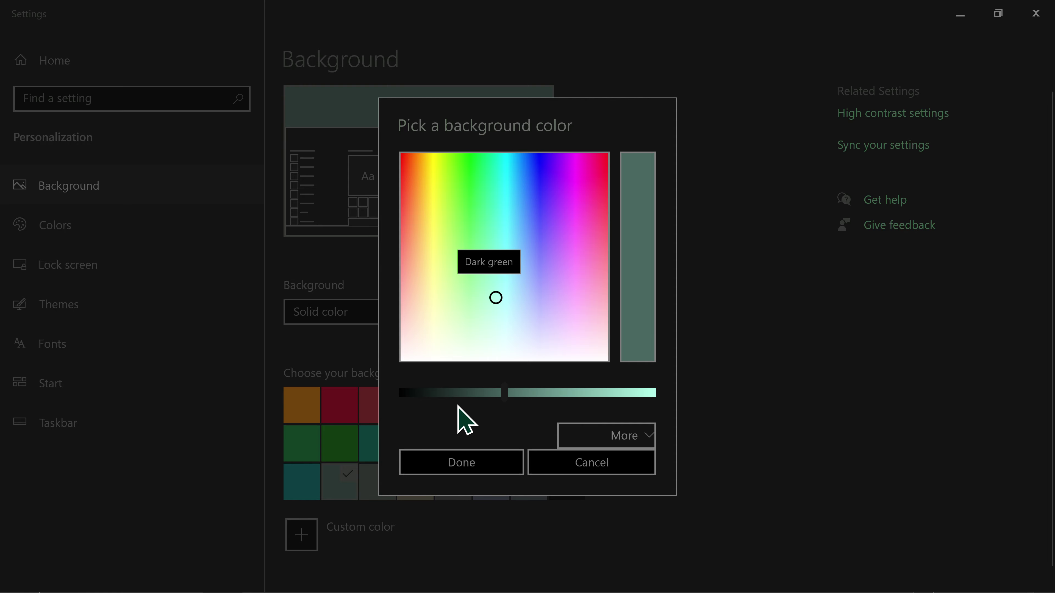
pyautogui.moveTo(504, 394); pyautogui.dragTo(444, 402)
pyautogui.click(476, 469)
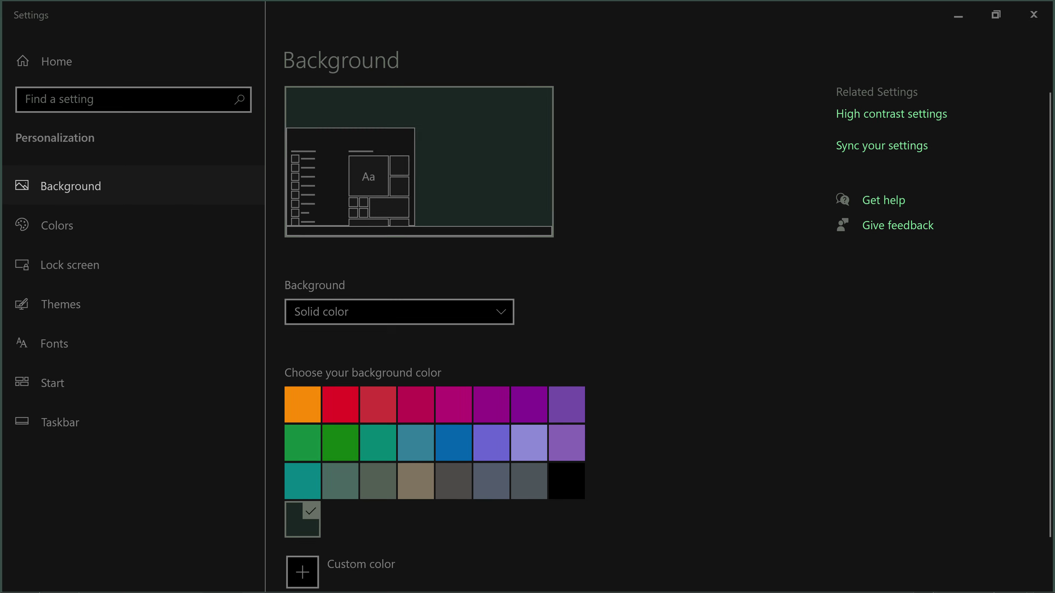
# Check the background on the desktop and darken the custom background color a bit more.
pyautogui.press('super+d')
pyautogui.rightClick(555, 329)
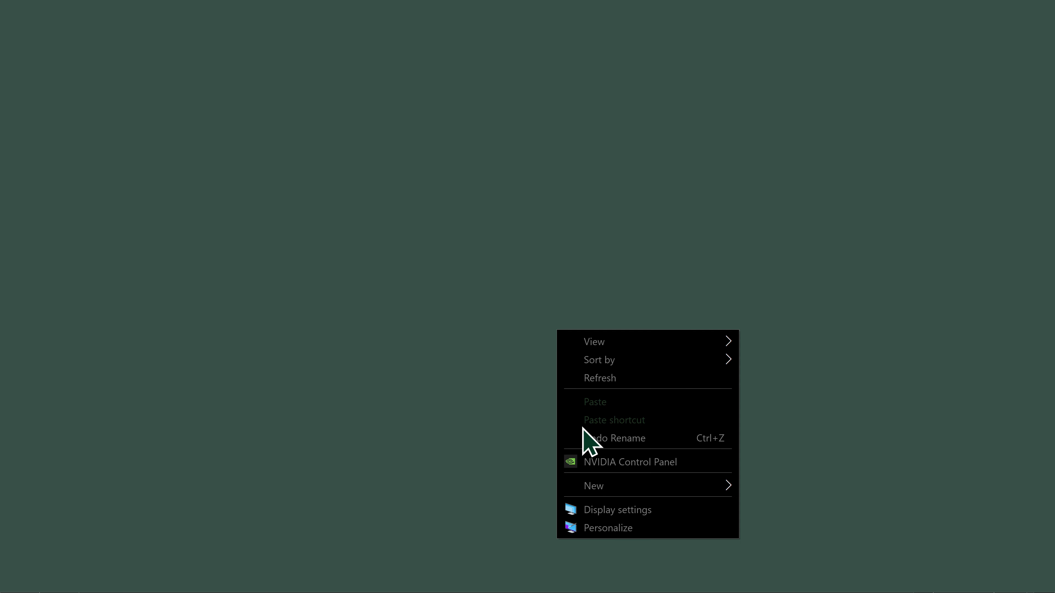
pyautogui.click(601, 527)
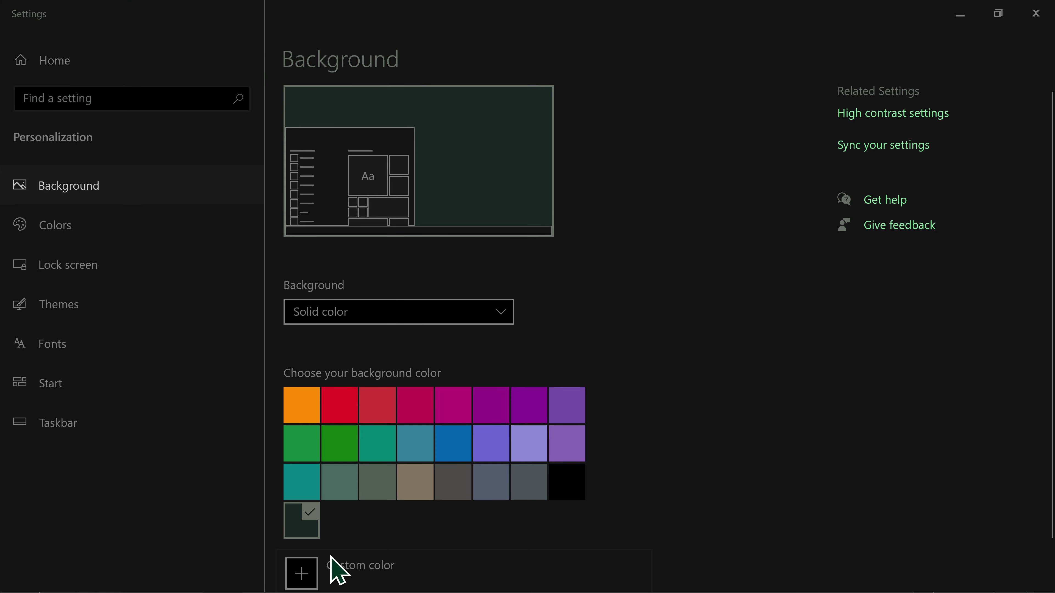
pyautogui.click(332, 568)
pyautogui.moveTo(432, 401); pyautogui.dragTo(430, 402)
pyautogui.click(462, 472)
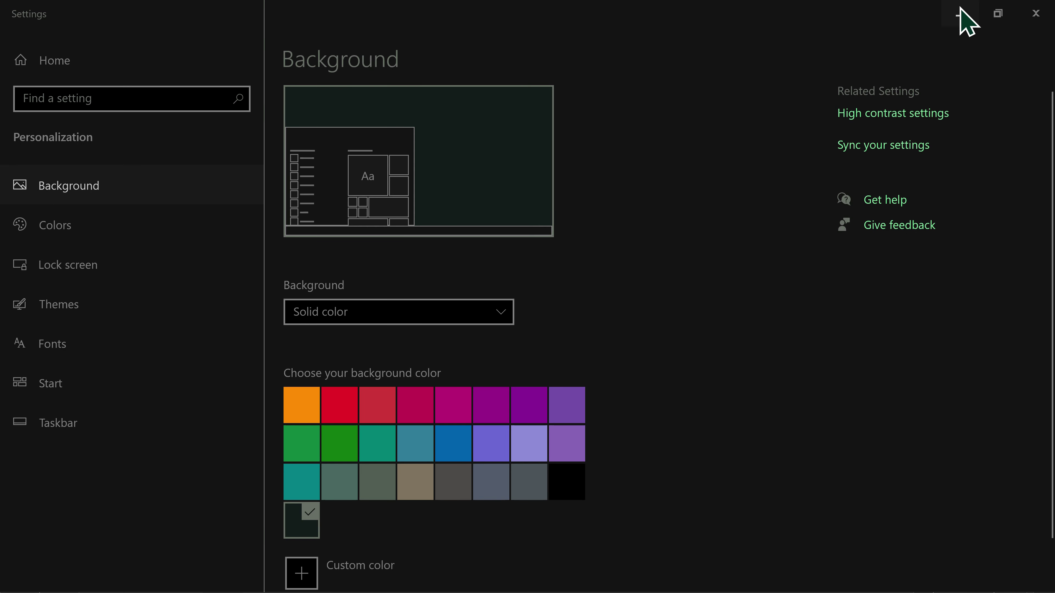
# Check the desktop again and lower the custom background color to value 8.
pyautogui.click(960, 15)
pyautogui.rightClick(575, 317)
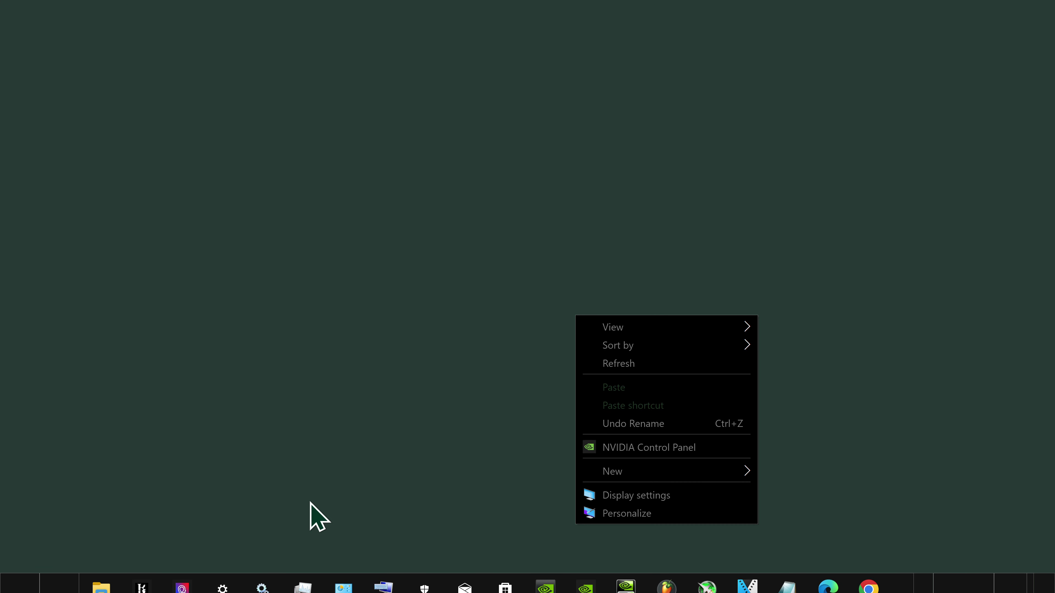
pyautogui.click(222, 476)
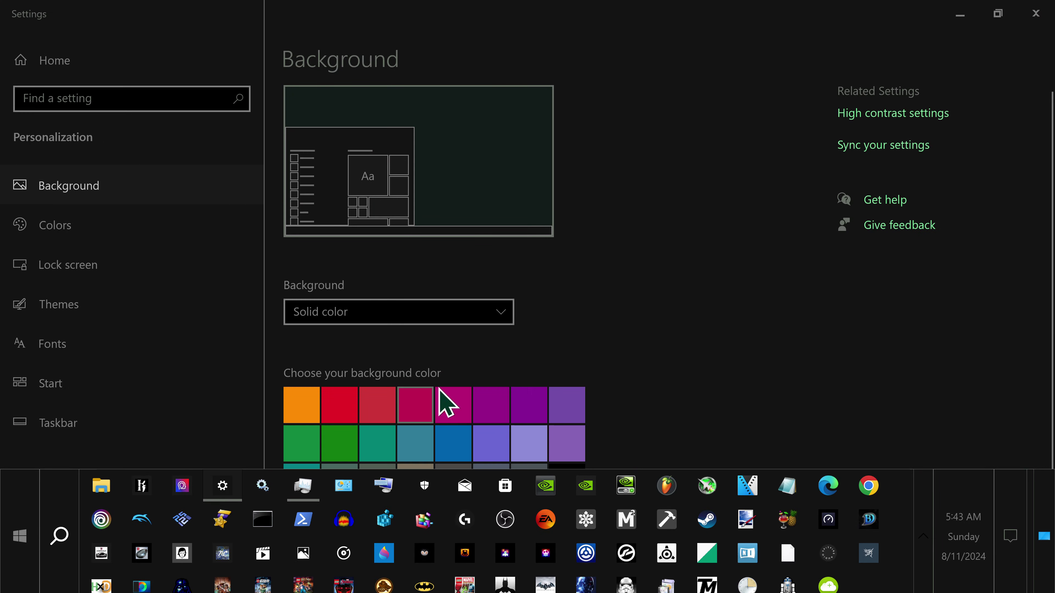
pyautogui.click(310, 527)
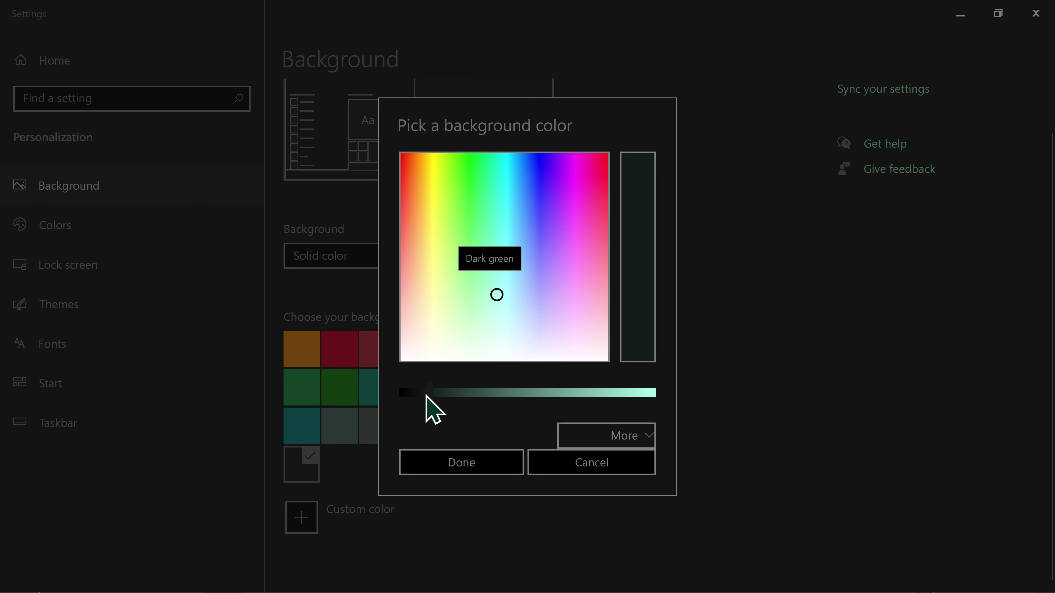
pyautogui.moveTo(421, 392)
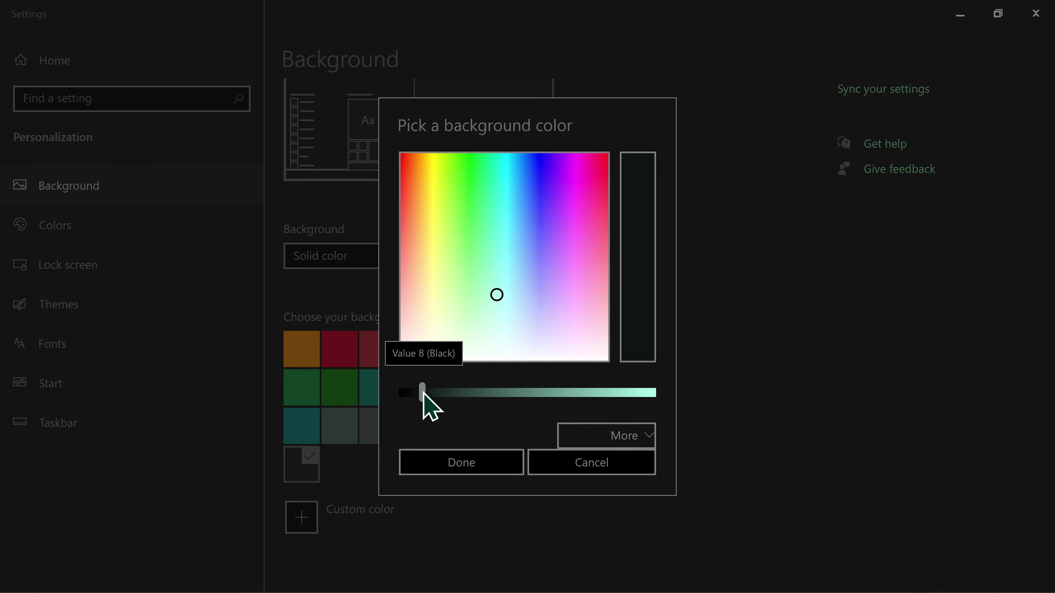
pyautogui.click(448, 465)
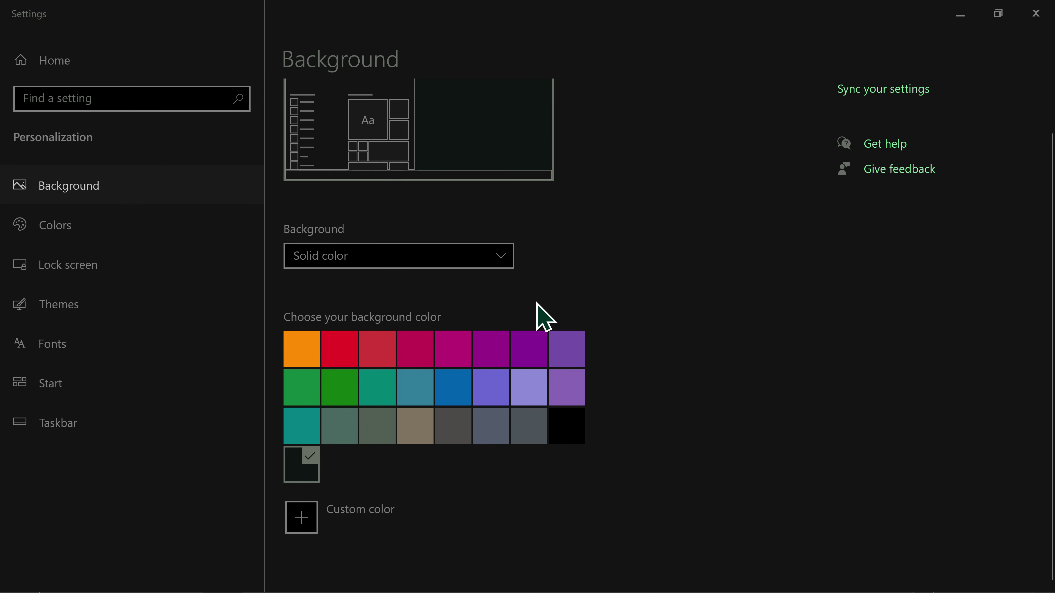
# Shift the custom background color to a more saturated green-teal and set its brightness to value 12.
pyautogui.click(384, 522)
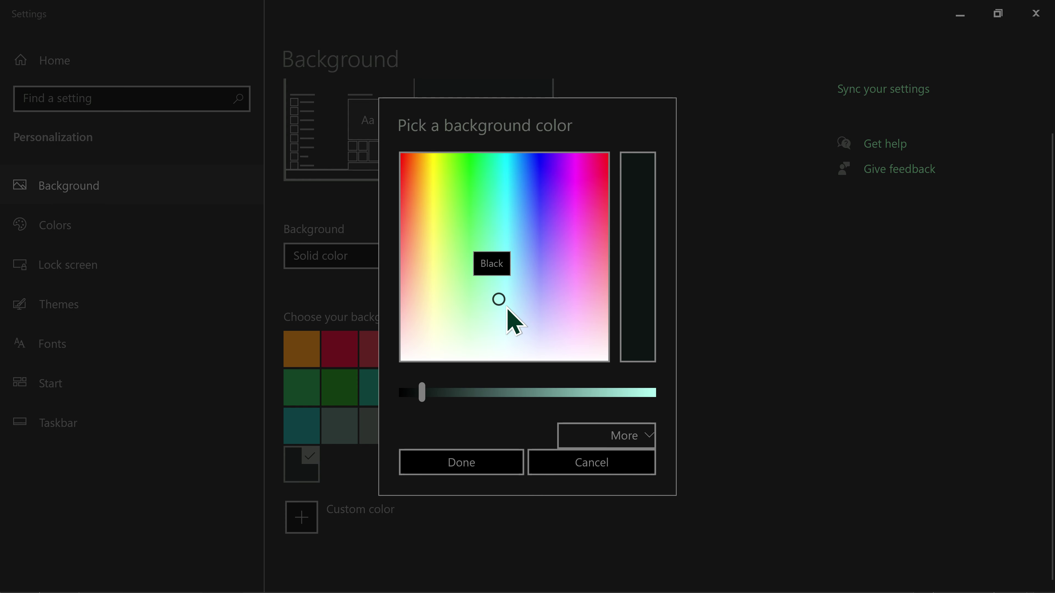
pyautogui.moveTo(501, 305); pyautogui.dragTo(495, 246)
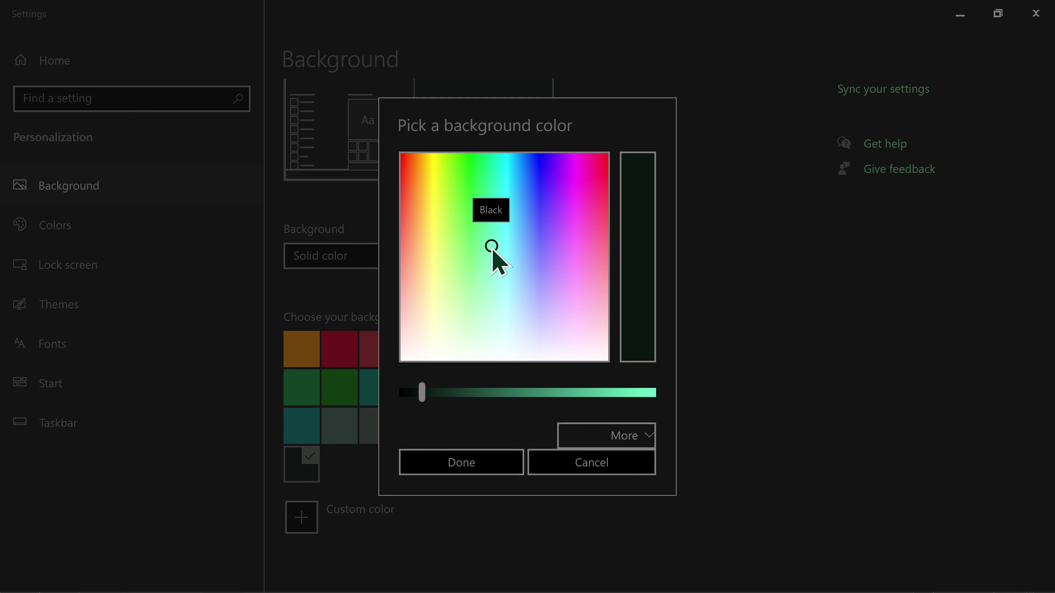
pyautogui.moveTo(422, 398); pyautogui.dragTo(432, 401)
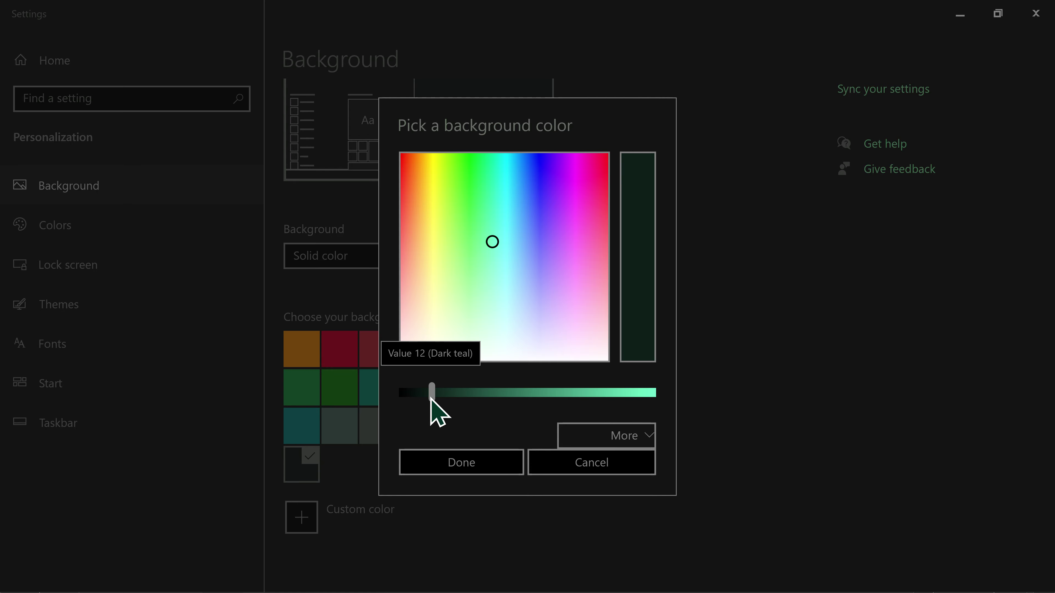
pyautogui.click(452, 470)
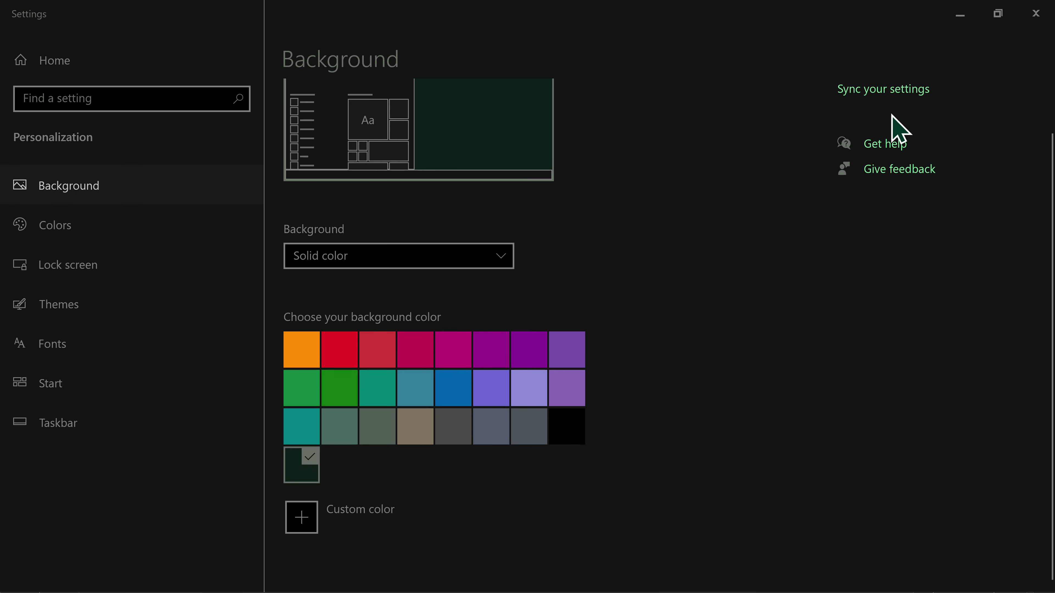
# Check the result on the desktop and reduce the custom background color's saturation, keeping value 12.
pyautogui.click(958, 17)
pyautogui.rightClick(578, 359)
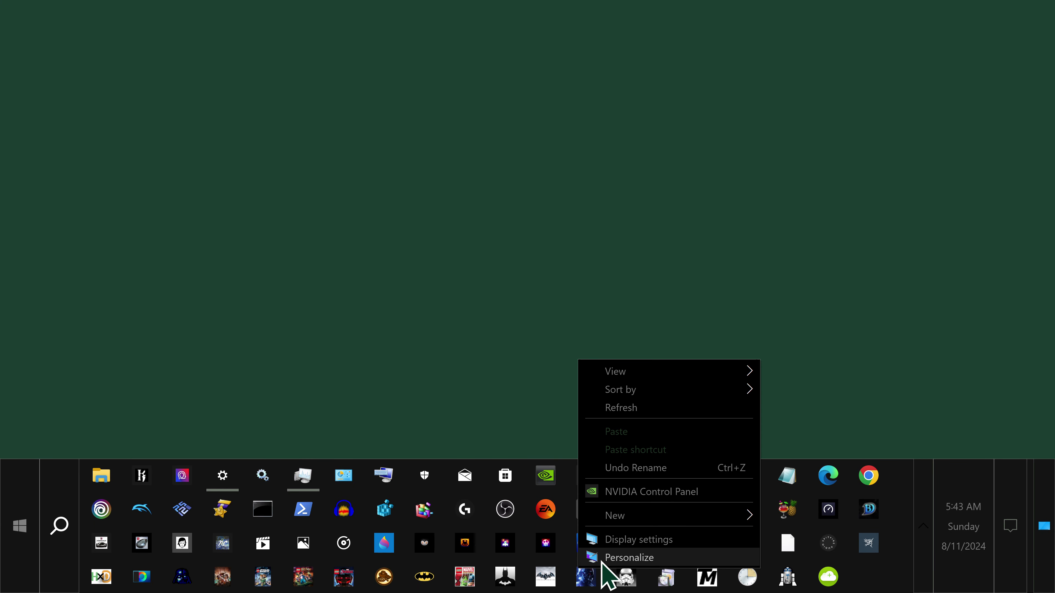
pyautogui.click(602, 557)
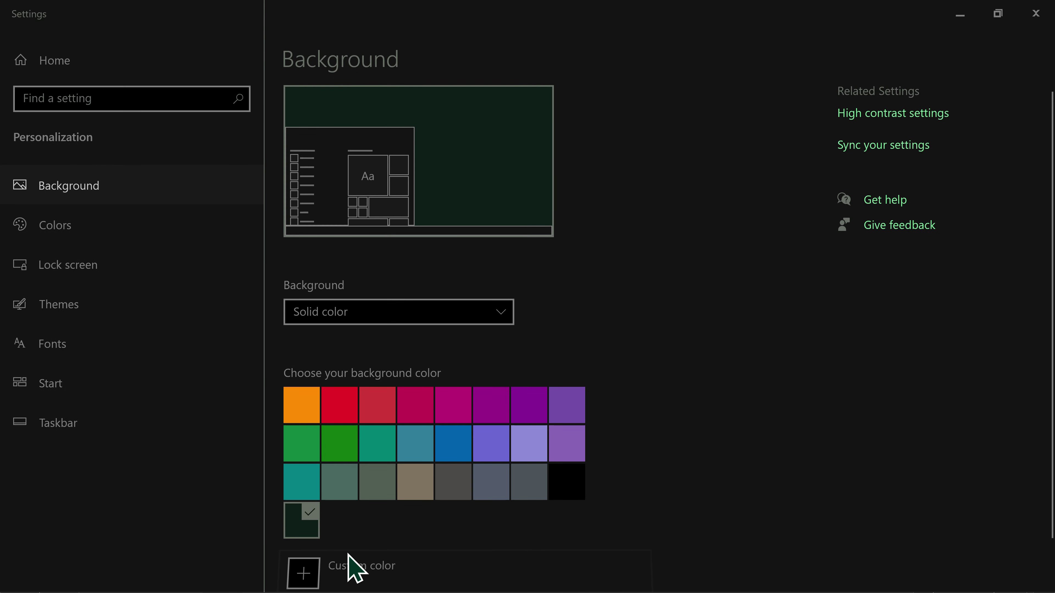
pyautogui.click(350, 565)
pyautogui.moveTo(432, 398)
pyautogui.mouseDown()
pyautogui.moveTo(443, 397)
pyautogui.moveTo(432, 397)
pyautogui.mouseUp()
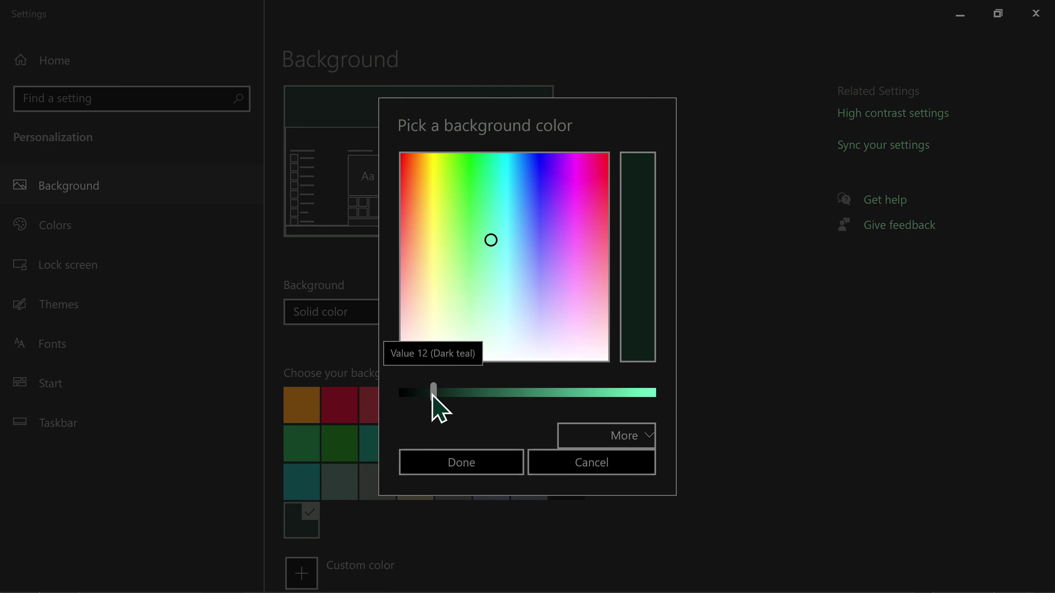
pyautogui.moveTo(491, 240); pyautogui.dragTo(490, 271)
pyautogui.click(474, 465)
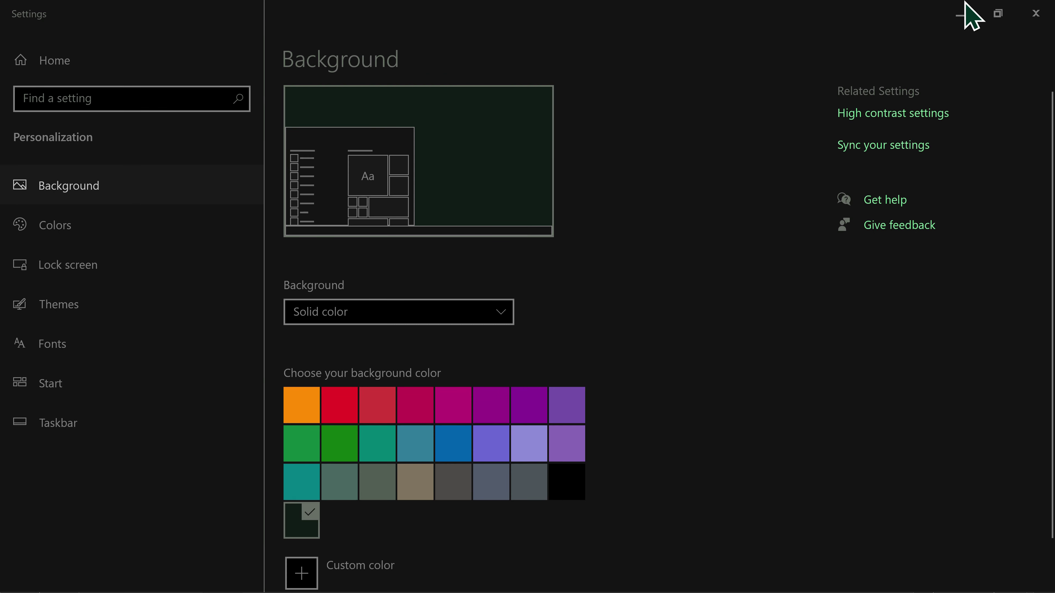
# Check the less saturated color on the desktop and darken the custom background color to near black.
pyautogui.click(959, 16)
pyautogui.rightClick(586, 344)
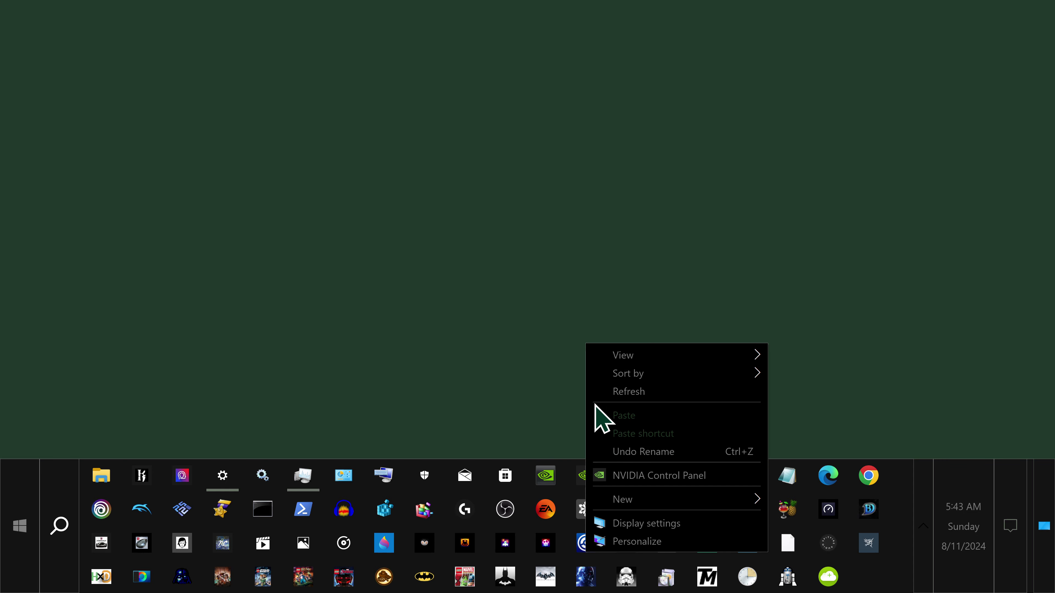
pyautogui.click(615, 543)
pyautogui.scroll(-2, 402, 450)
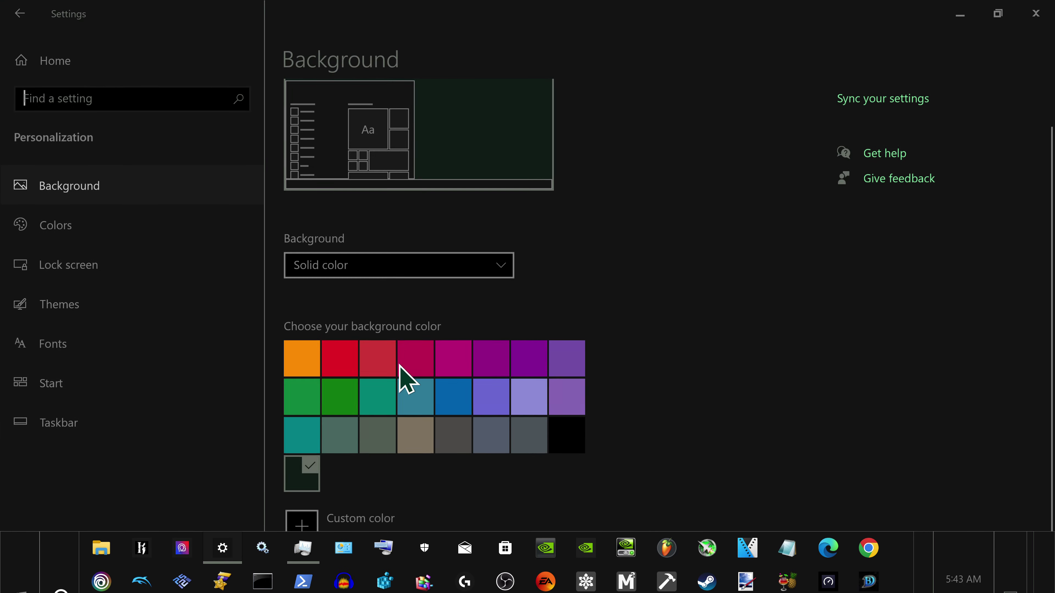
pyautogui.click(376, 523)
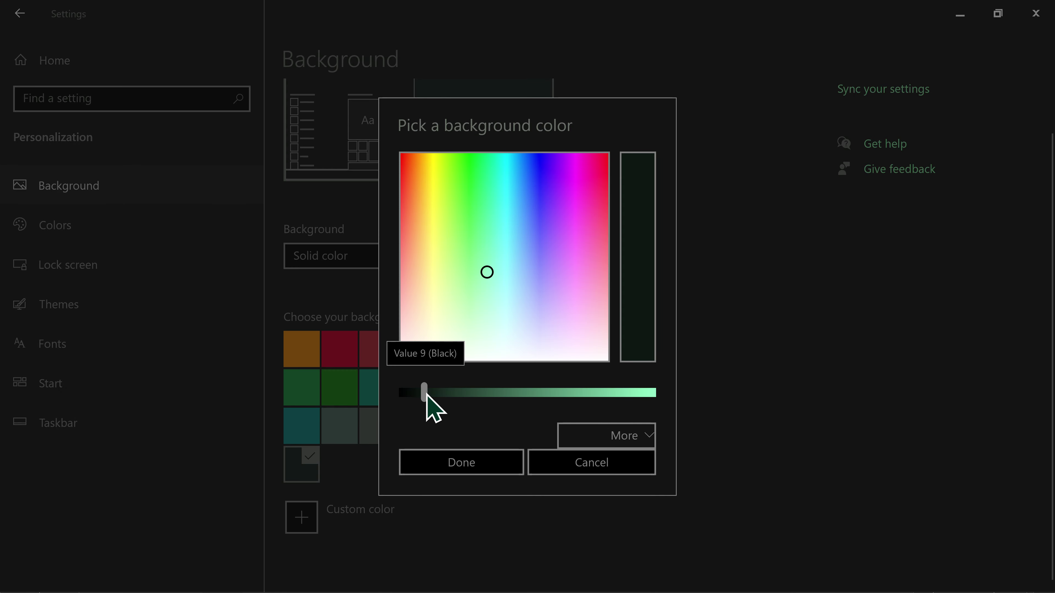
pyautogui.click(451, 465)
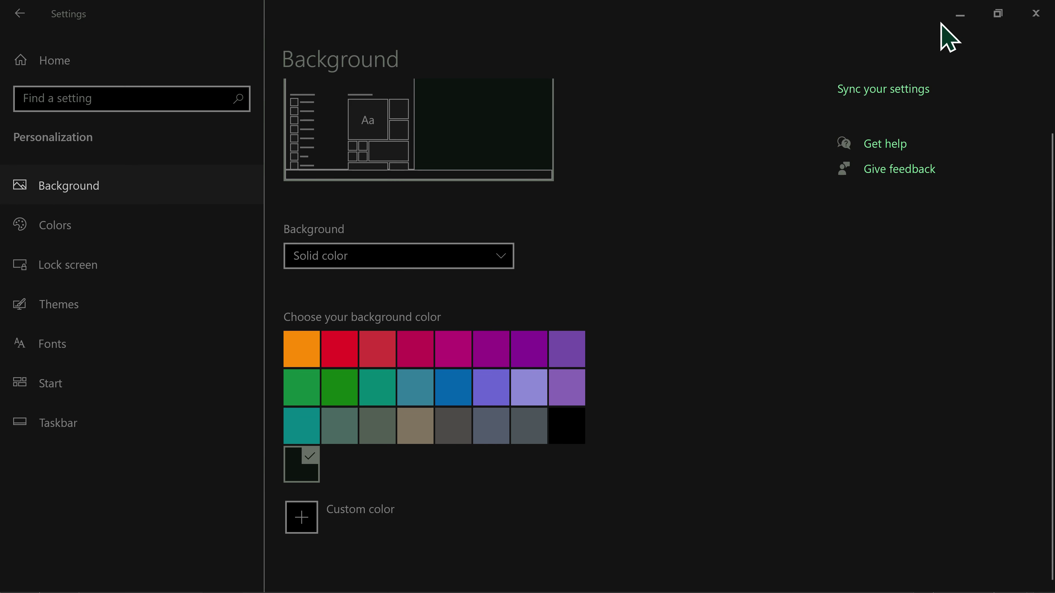
# Check the background color on the desktop, then reduce the custom color's saturation slightly and keep it near black.
pyautogui.click(959, 15)
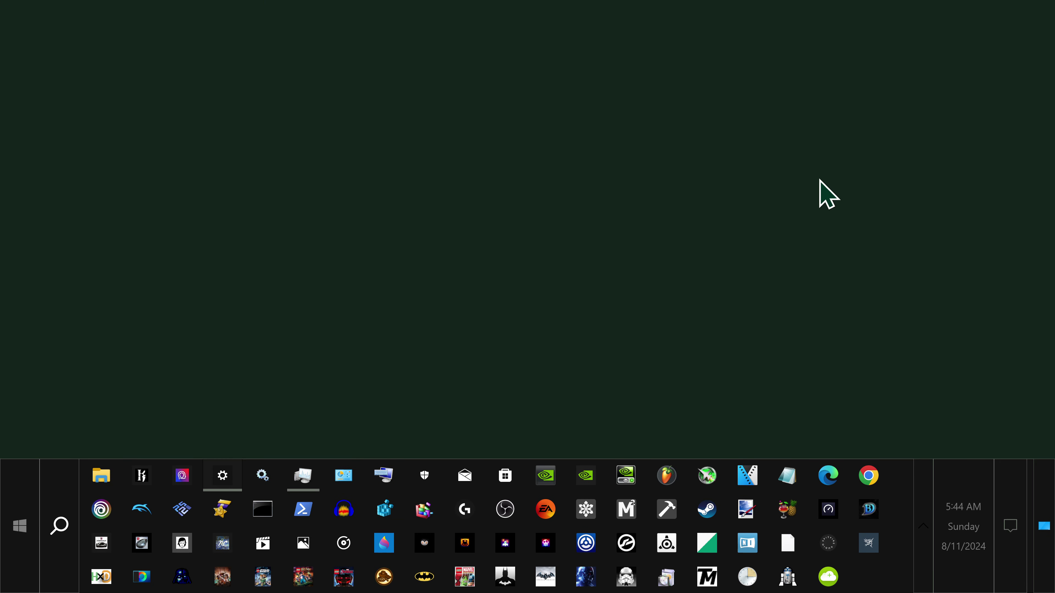
pyautogui.rightClick(599, 336)
pyautogui.click(628, 533)
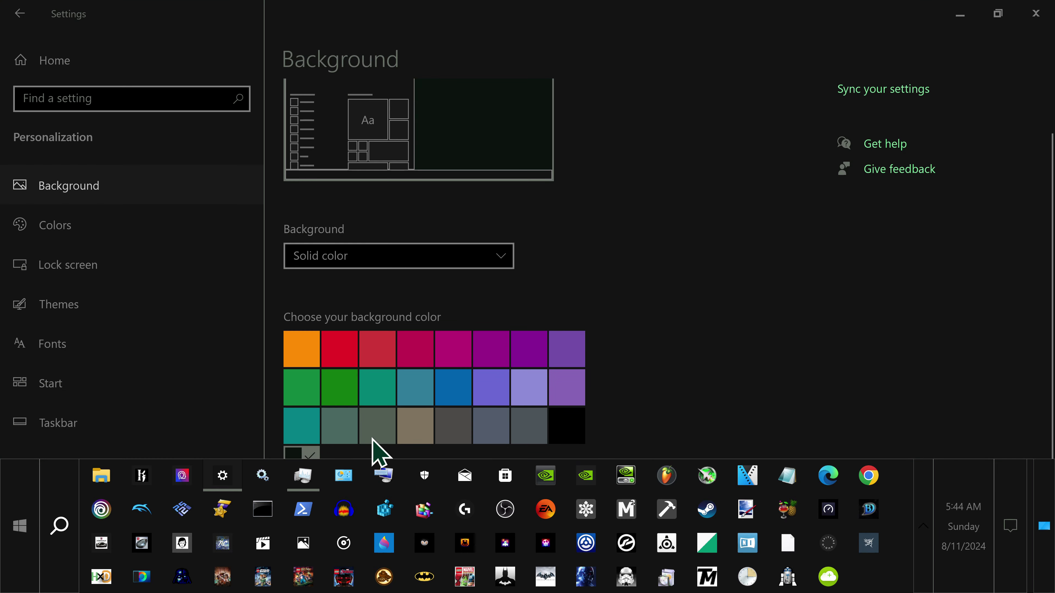
pyautogui.click(366, 565)
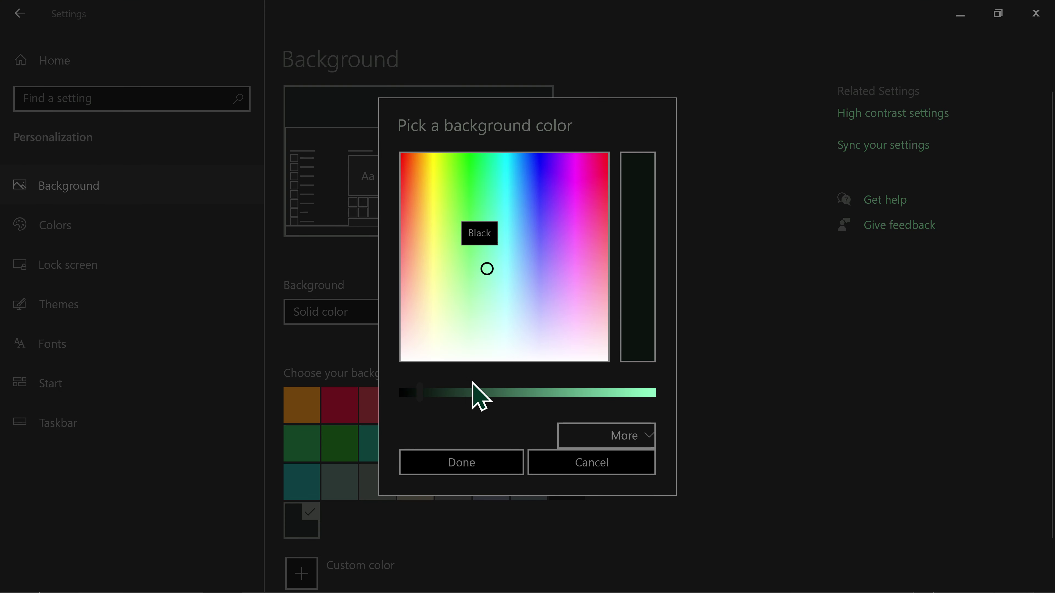
pyautogui.moveTo(487, 273); pyautogui.dragTo(484, 296)
pyautogui.click(464, 454)
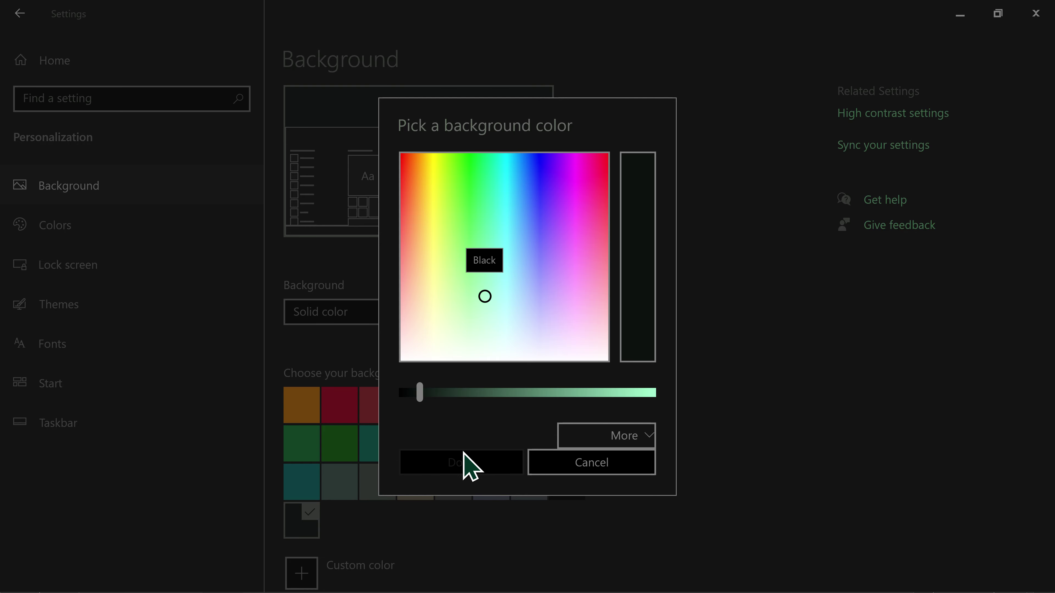
# Check the desktop color, close the Settings and Task Manager windows, and set the system volume to 50.
pyautogui.click(960, 16)
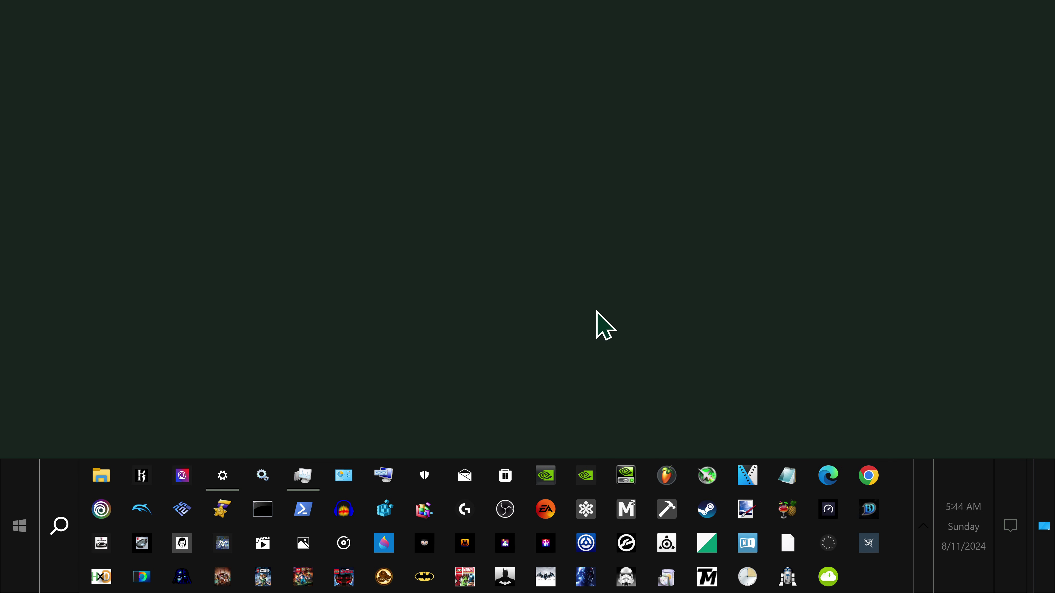
pyautogui.rightClick(222, 475)
pyautogui.click(224, 439)
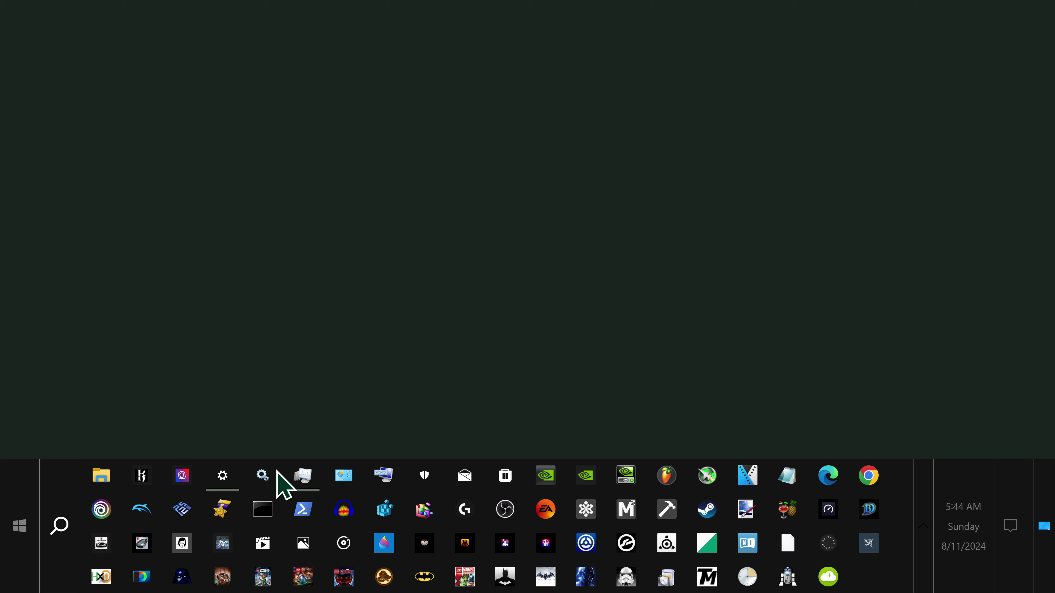
pyautogui.click(305, 478)
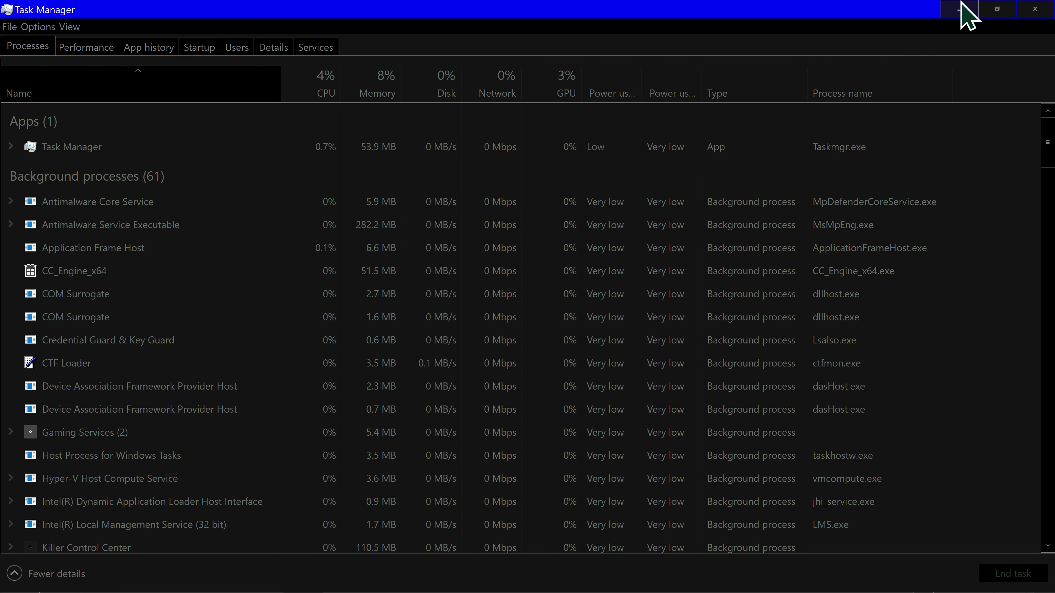
pyautogui.click(1033, 10)
pyautogui.press('XF86AudioLowerVolume')
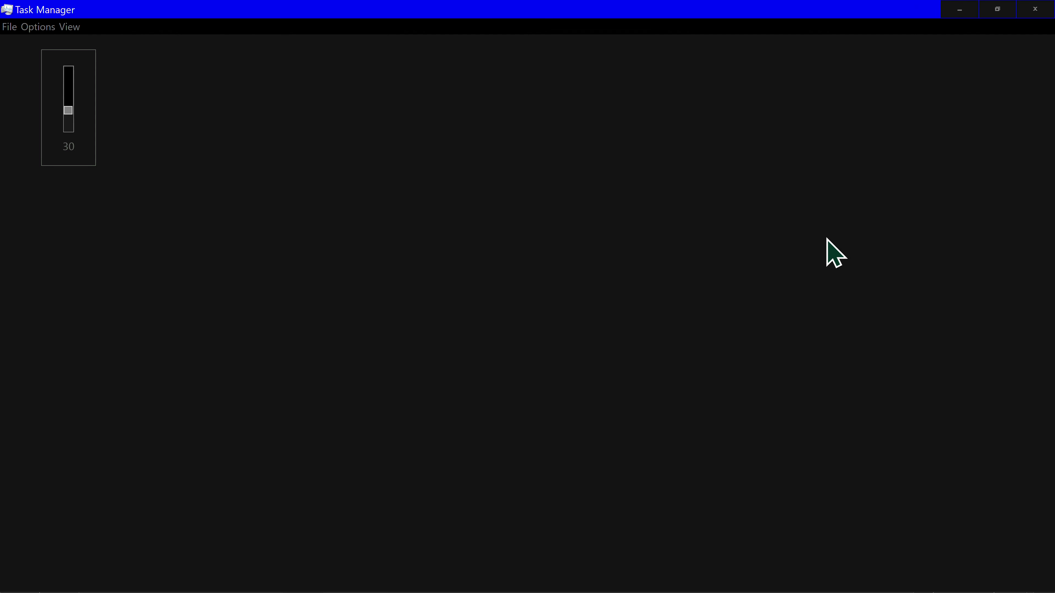
pyautogui.press('XF86AudioRaiseVolume')
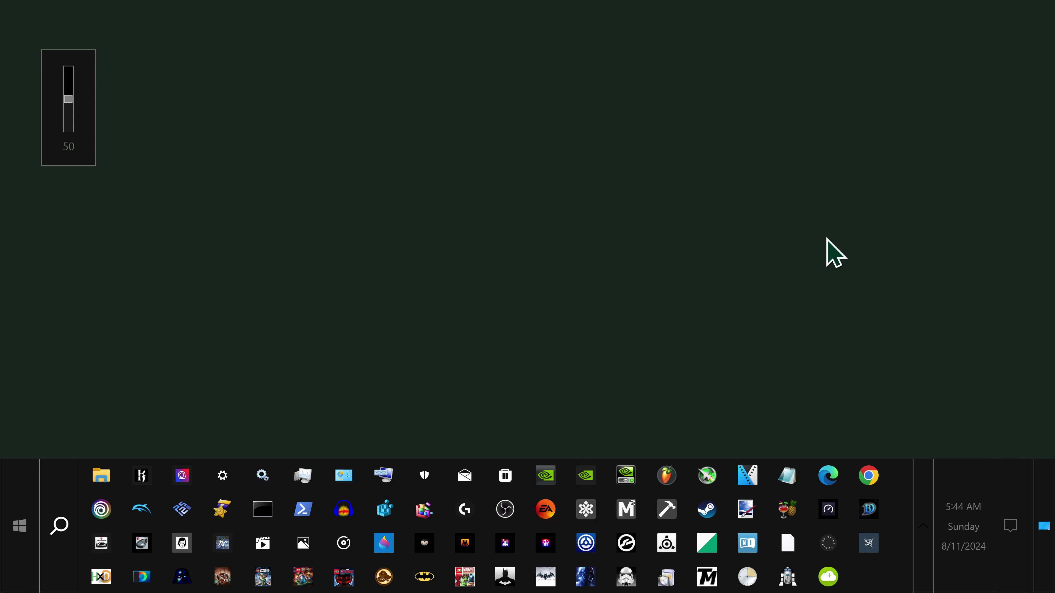
# Open the recent Notepad file "!0 Df A2 SysGlobe Notes 0A" to view the listed theme names, and close it.
pyautogui.rightClick(785, 482)
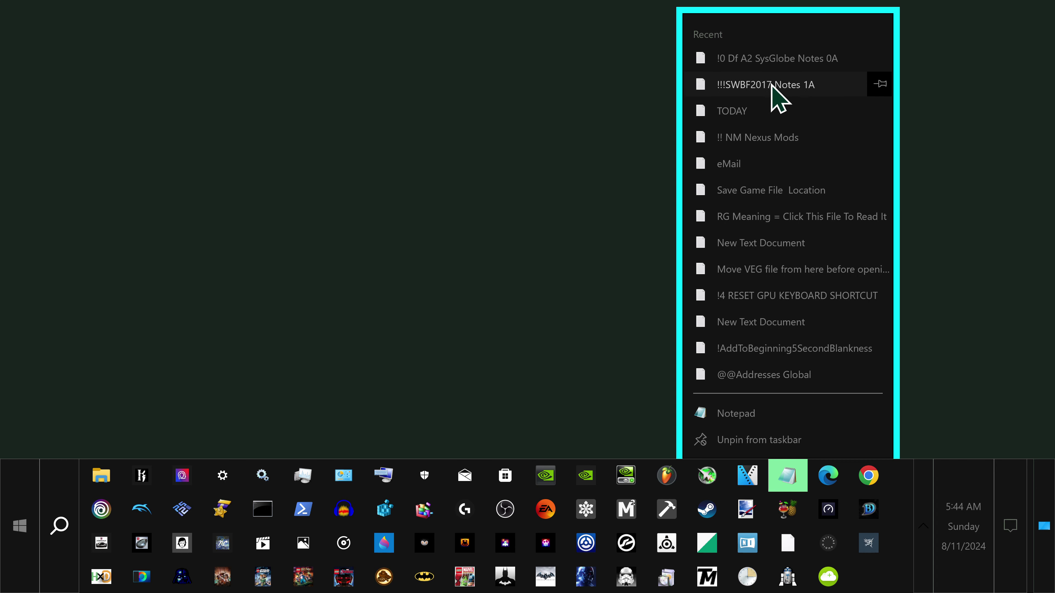
pyautogui.click(764, 62)
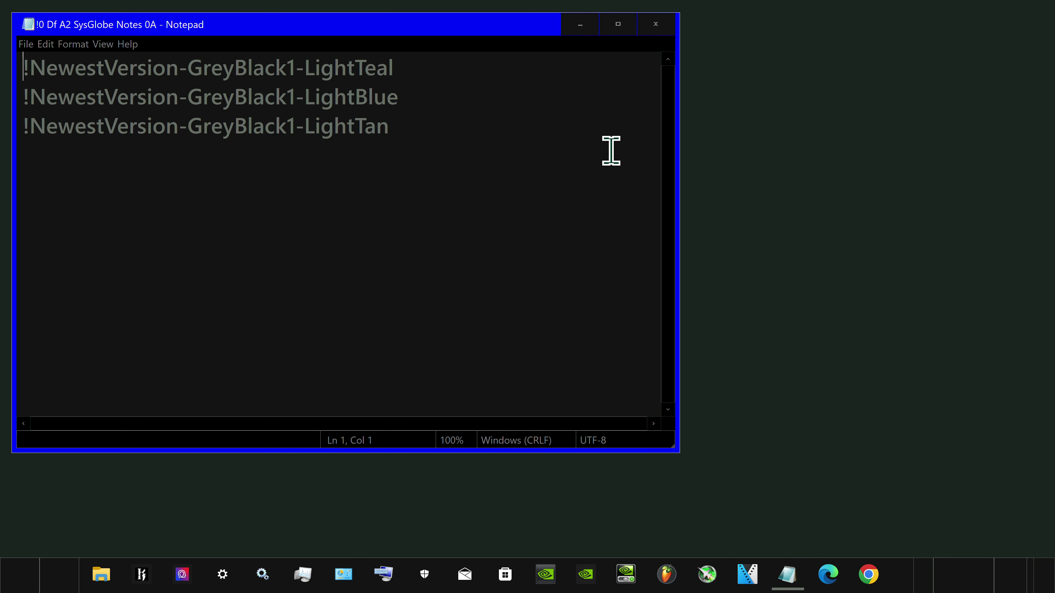
pyautogui.click(642, 29)
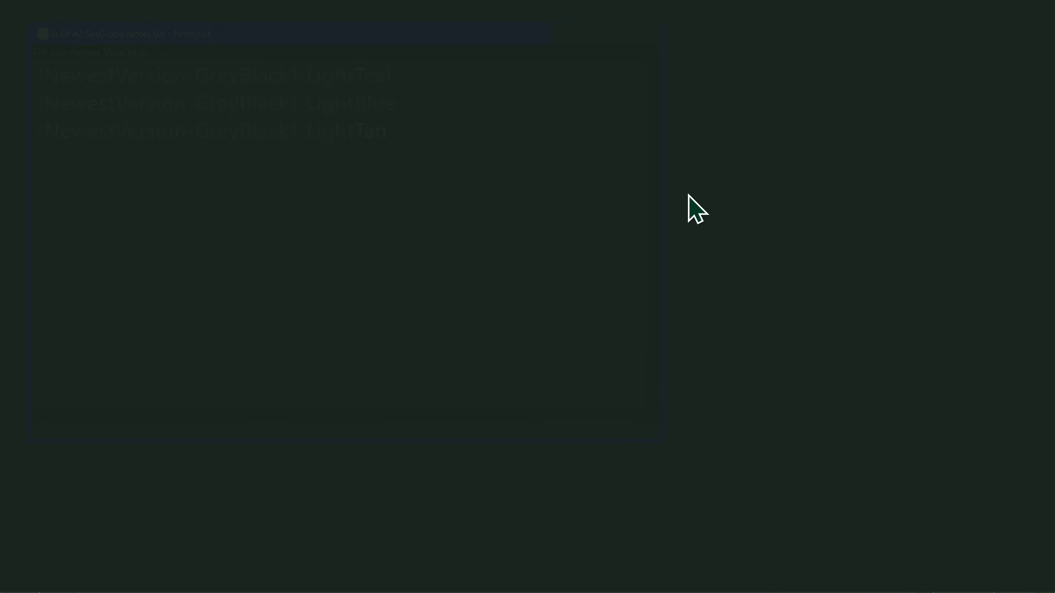
# Raise the system volume to 60 and launch Task Manager, declining its permission request.
pyautogui.press('XF86AudioRaiseVolume')
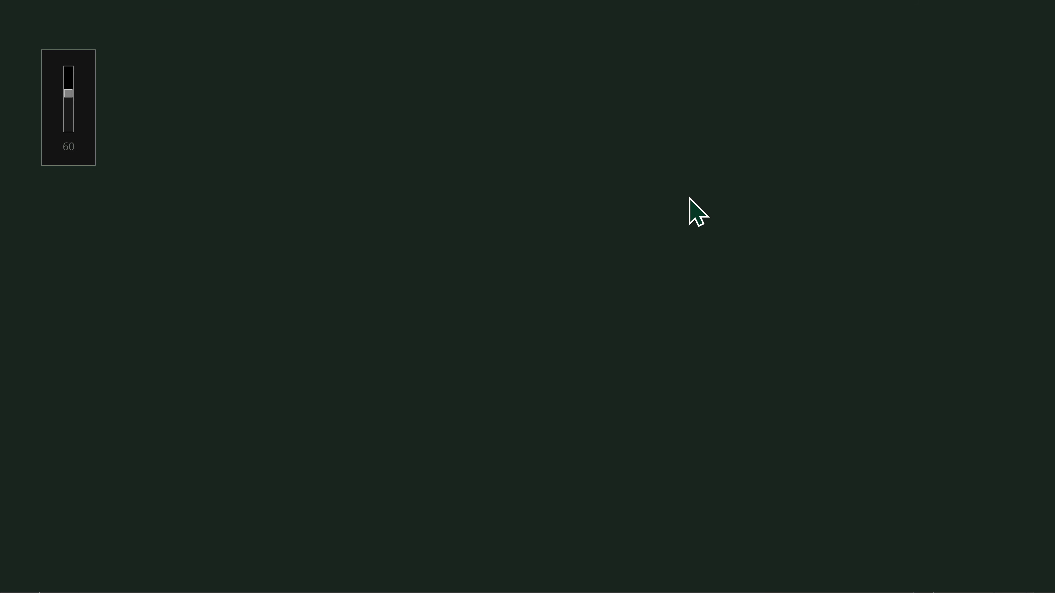
pyautogui.moveTo(427, 581)
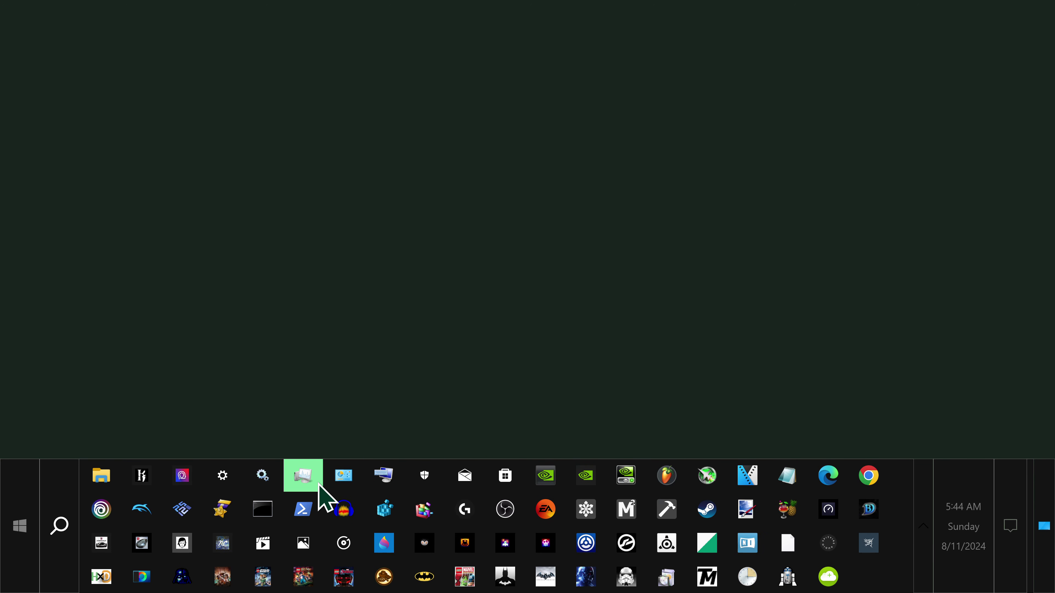
pyautogui.click(301, 483)
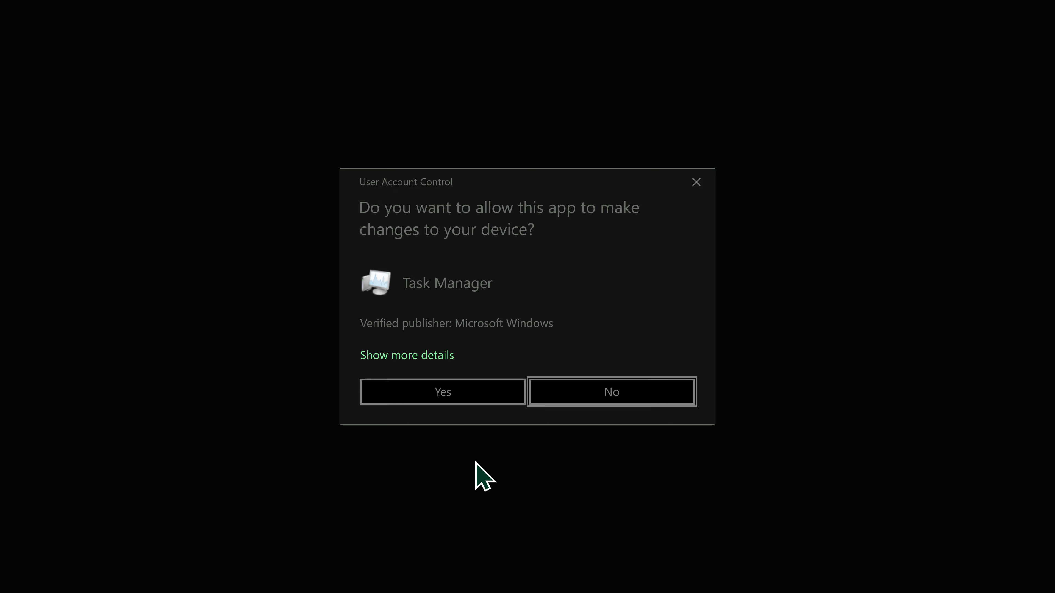
pyautogui.click(586, 400)
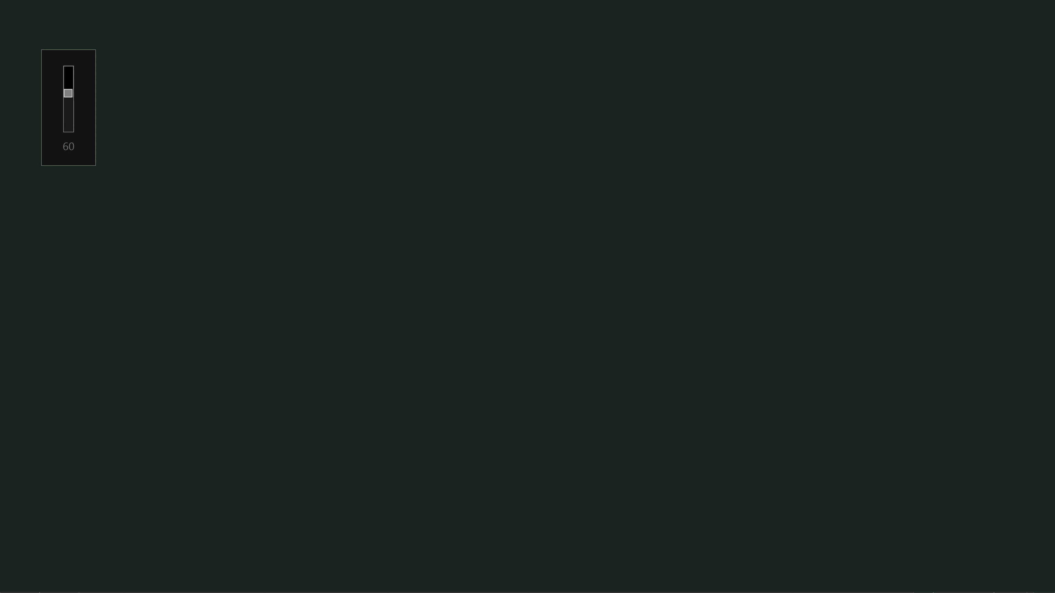
# Apply the Windows Prototype 5.1 (X) sound scheme and close the Sound settings.
pyautogui.click(920, 515)
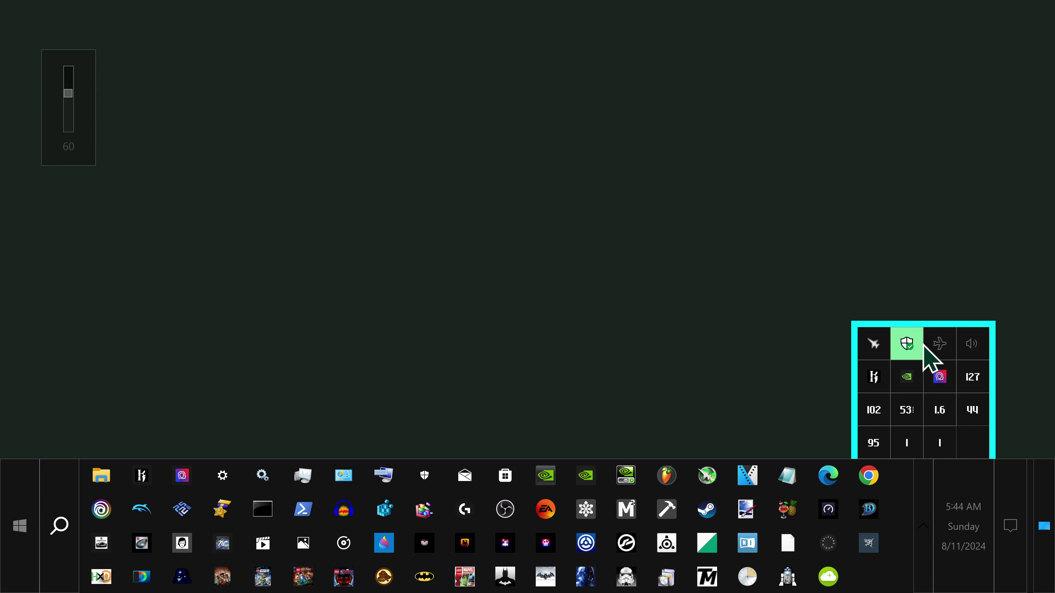
pyautogui.rightClick(971, 347)
pyautogui.click(888, 441)
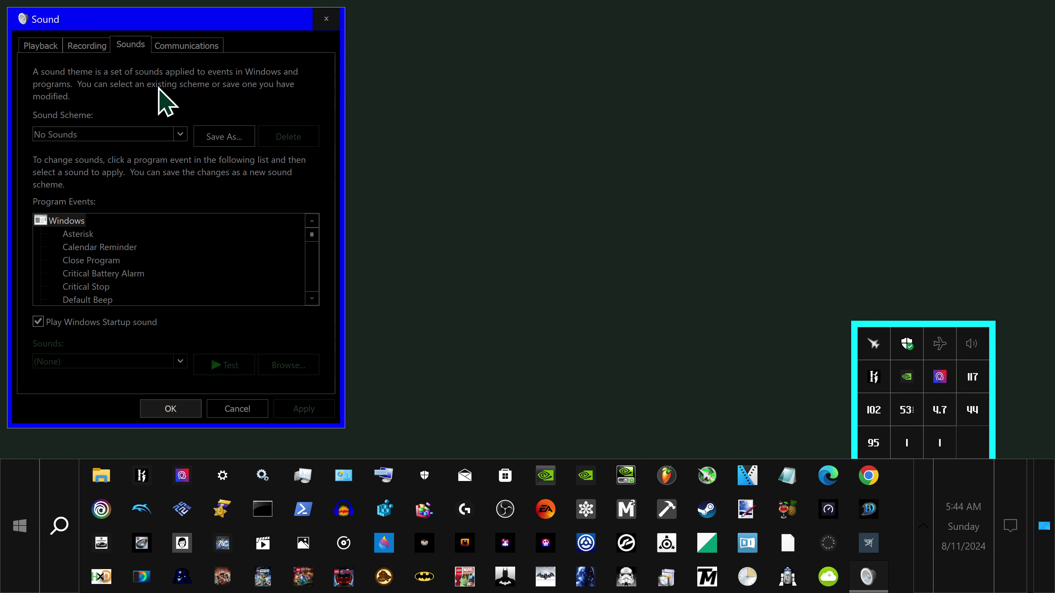
pyautogui.click(92, 133)
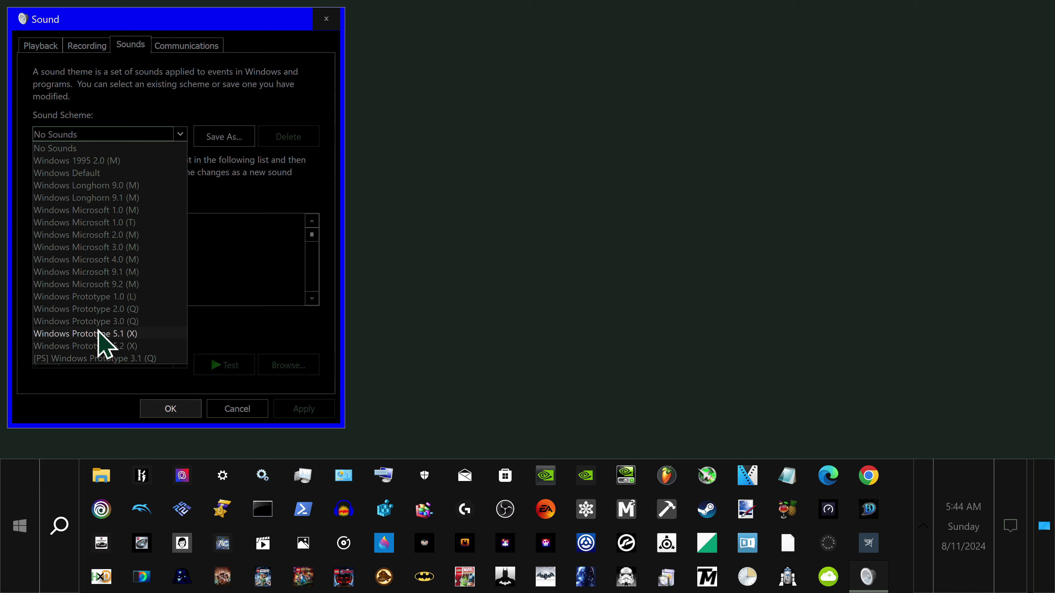
pyautogui.click(98, 334)
pyautogui.click(303, 409)
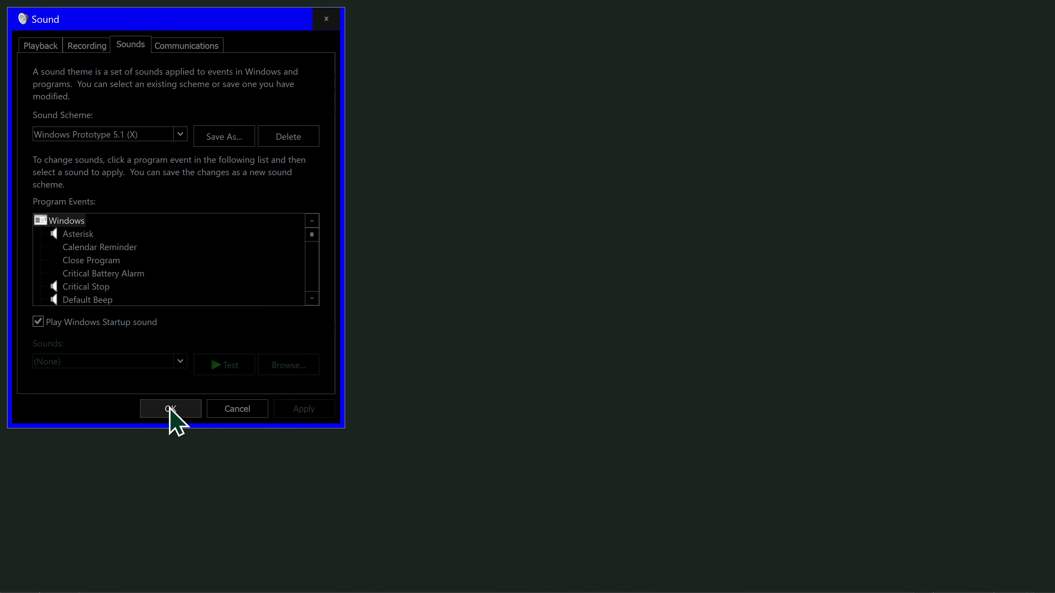
pyautogui.moveTo(227, 25); pyautogui.dragTo(913, 32)
pyautogui.click(1013, 22)
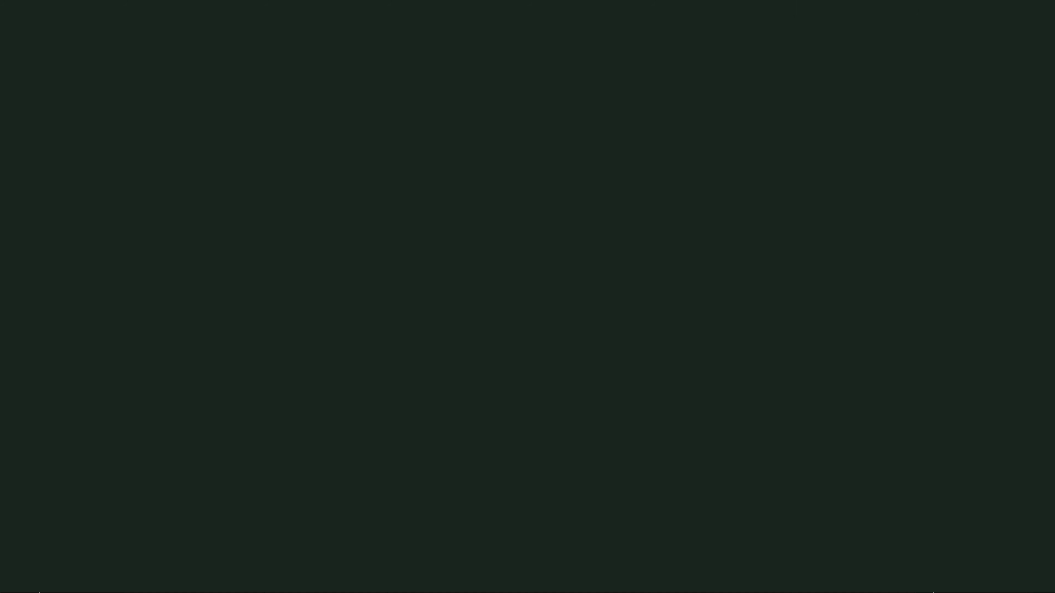
# Open This PC in File Explorer, lower the system volume to 30, and open the SSD 1 (2 TB) drive.
pyautogui.moveTo(114, 501)
pyautogui.click(101, 476)
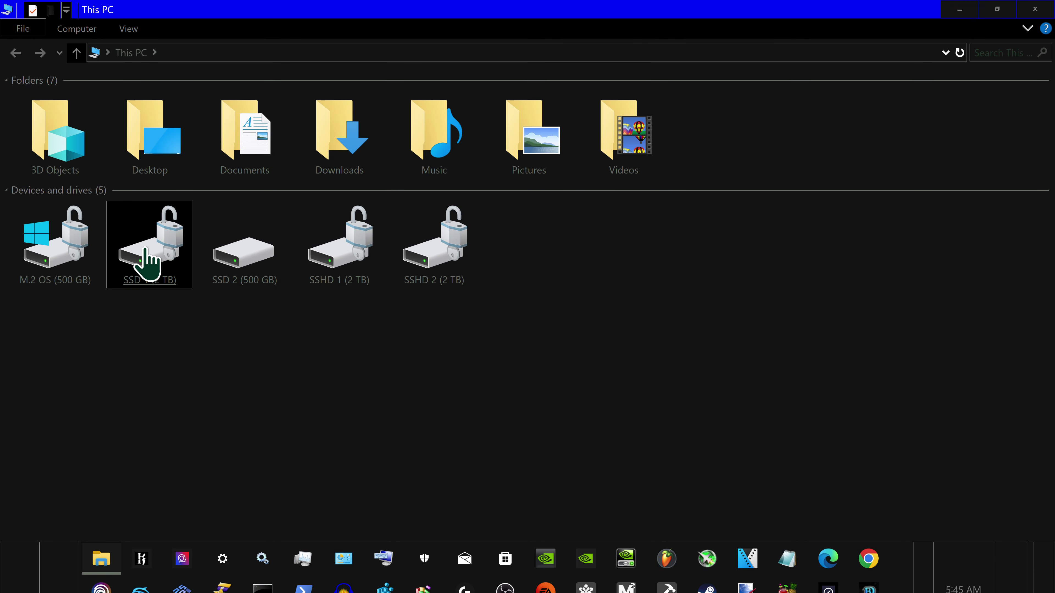
pyautogui.press('XF86AudioRaiseVolume')
pyautogui.press('XF86AudioLowerVolume')
pyautogui.press('XF86AudioLowerVolume')
pyautogui.press('XF86AudioLowerVolume')
pyautogui.press('XF86AudioLowerVolume')
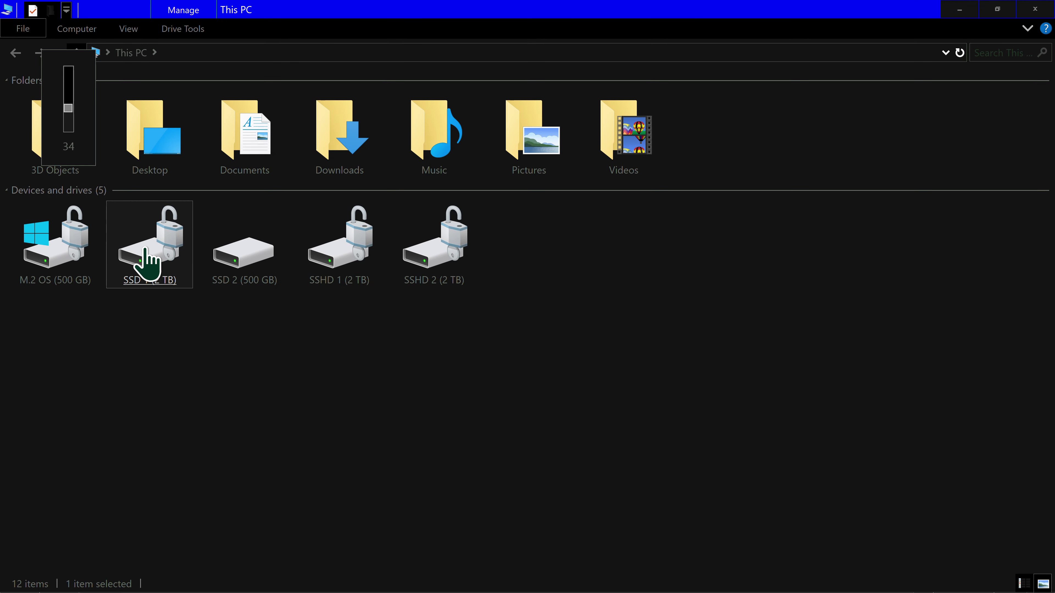
pyautogui.doubleClick(146, 261)
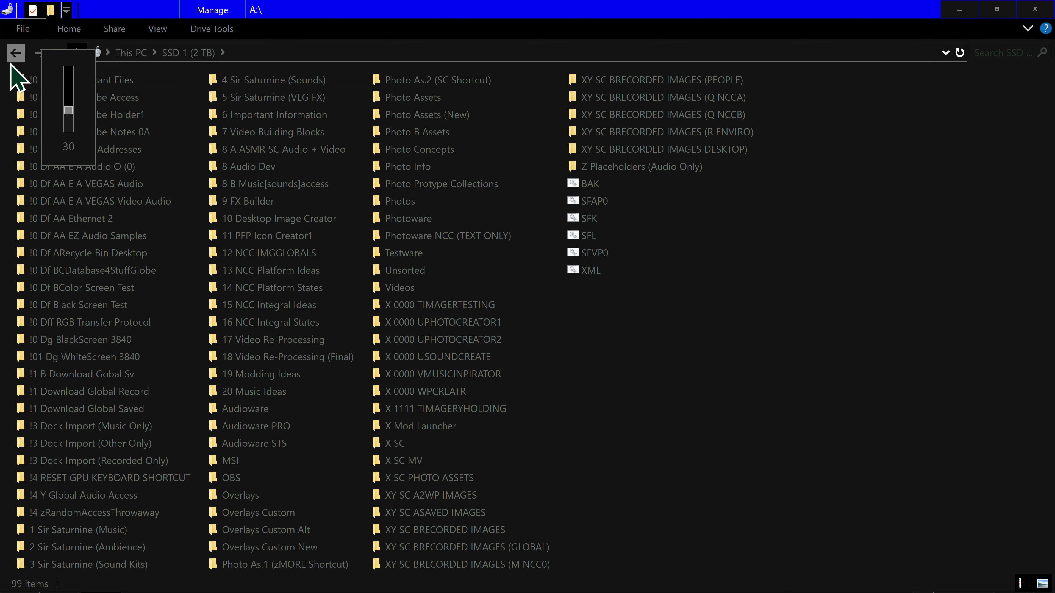
# Test the navigation sounds by moving between This PC, SSD 1 and the "!0 Delete Resultant Files" folder, then close File Explorer.
pyautogui.click(15, 52)
pyautogui.doubleClick(152, 254)
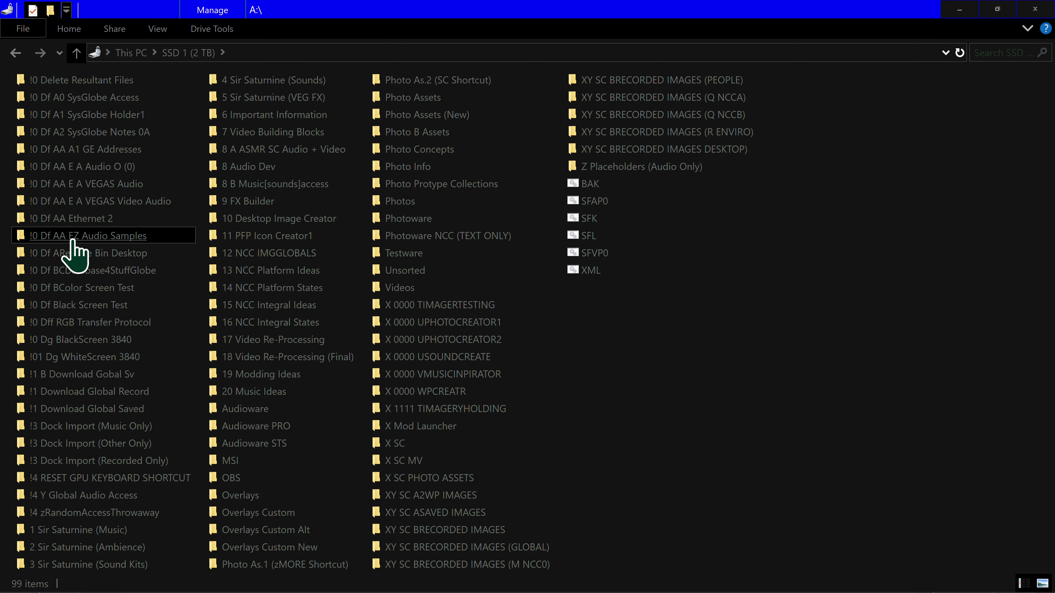
pyautogui.click(63, 236)
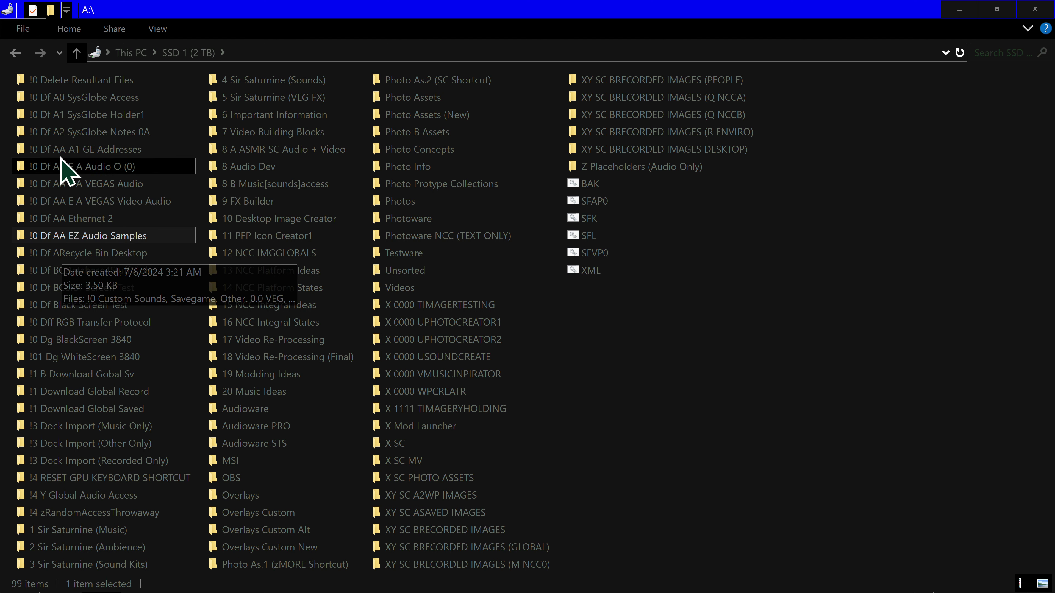
pyautogui.doubleClick(62, 79)
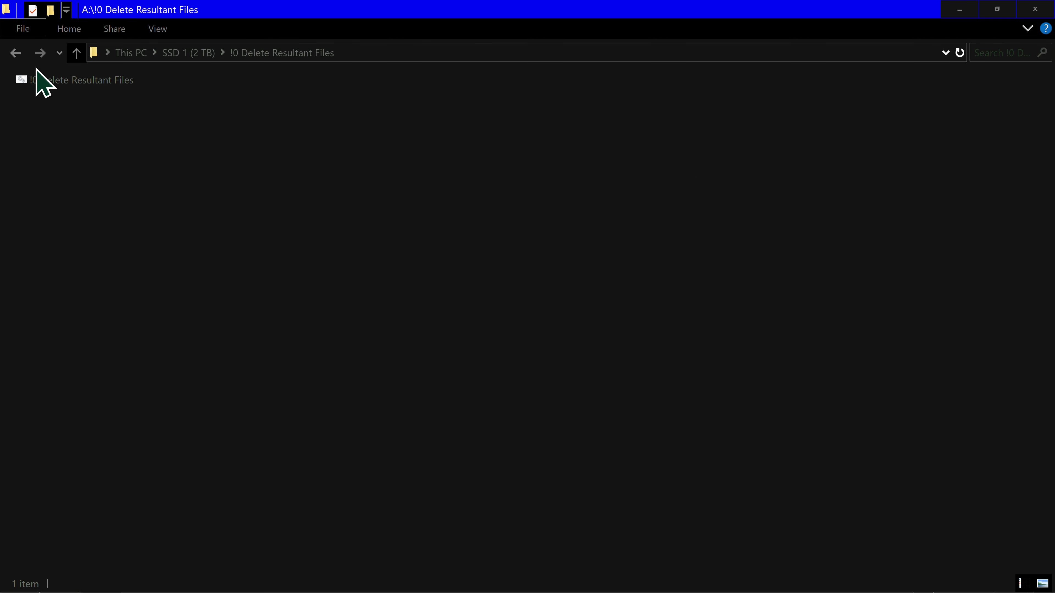
pyautogui.click(43, 79)
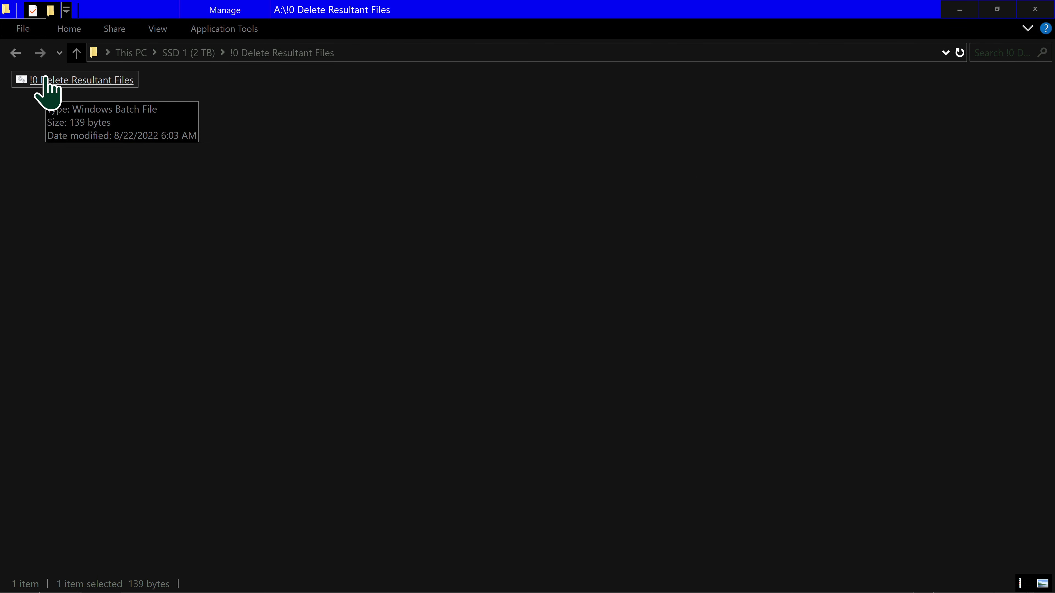
pyautogui.click(15, 52)
pyautogui.click(15, 52)
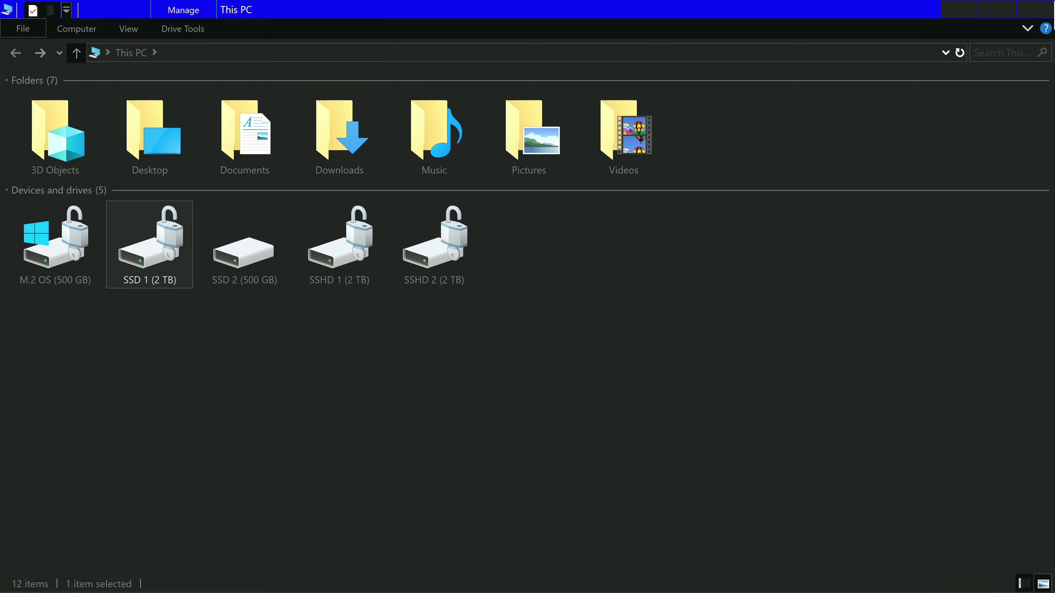
pyautogui.hotkey('alt', 'F4')
pyautogui.press('XF86AudioLowerVolume')
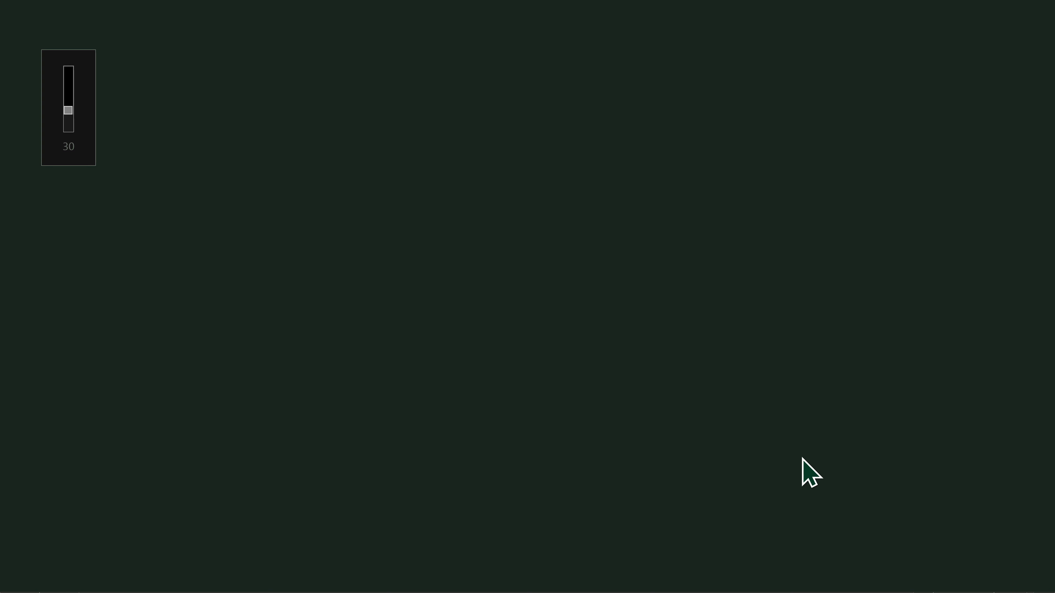
# Raise the system volume to 56.
pyautogui.moveTo(676, 565)
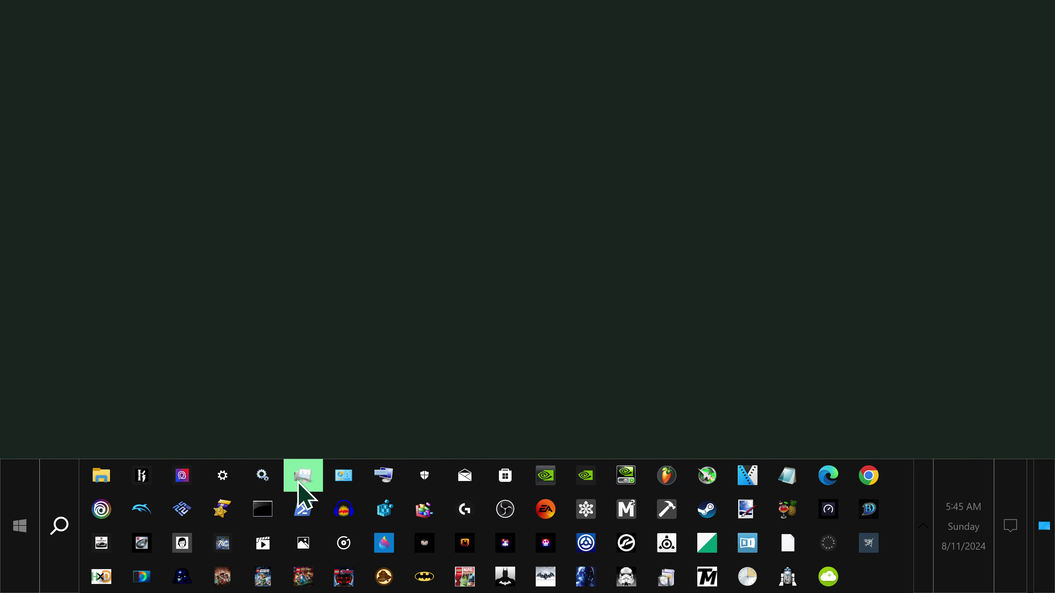
pyautogui.press('XF86AudioRaiseVolume')
pyautogui.press('XF86AudioRaiseVolume')
pyautogui.press('XF86AudioRaiseVolume')
pyautogui.press('XF86AudioRaiseVolume')
pyautogui.press('XF86AudioRaiseVolume')
pyautogui.press('XF86AudioRaiseVolume')
pyautogui.press('XF86AudioRaiseVolume')
pyautogui.press('XF86AudioRaiseVolume')
pyautogui.press('XF86AudioRaiseVolume')
pyautogui.press('XF86AudioRaiseVolume')
pyautogui.press('XF86AudioRaiseVolume')
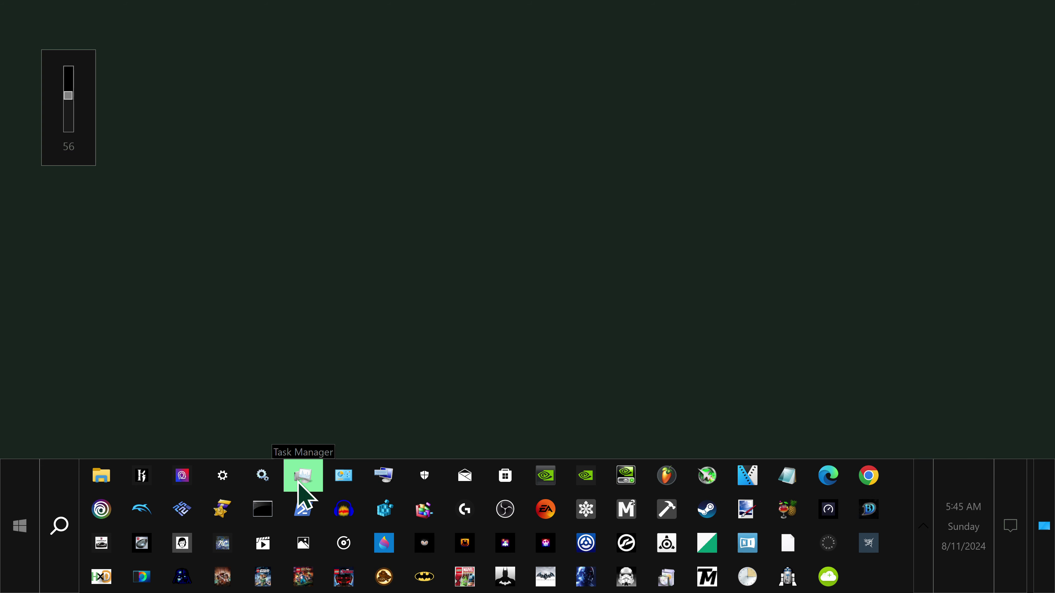
# Launch Task Manager and allow it to make changes to the device.
pyautogui.click(299, 483)
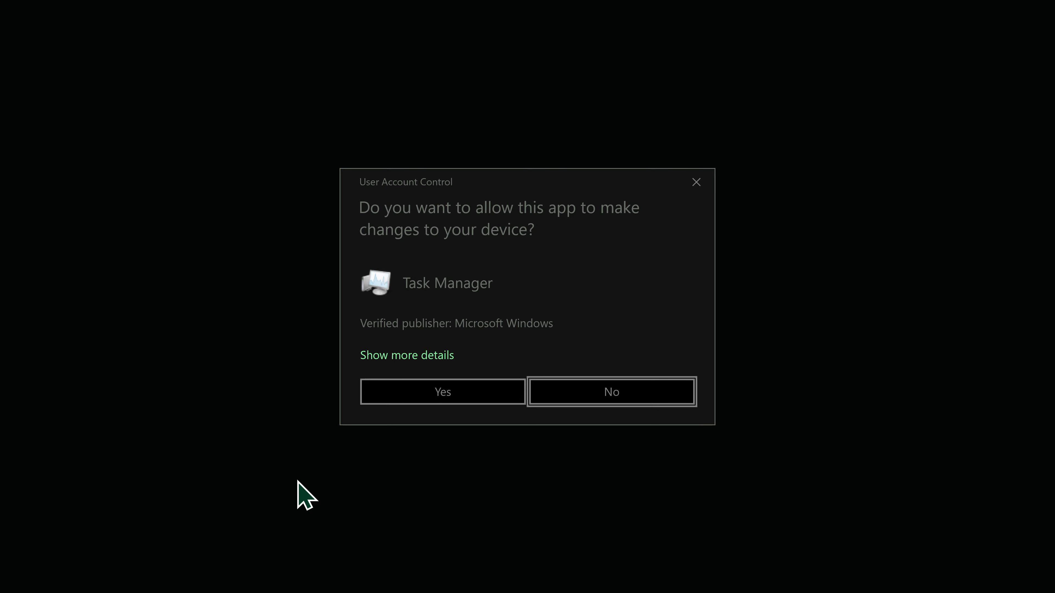
pyautogui.press('Left')
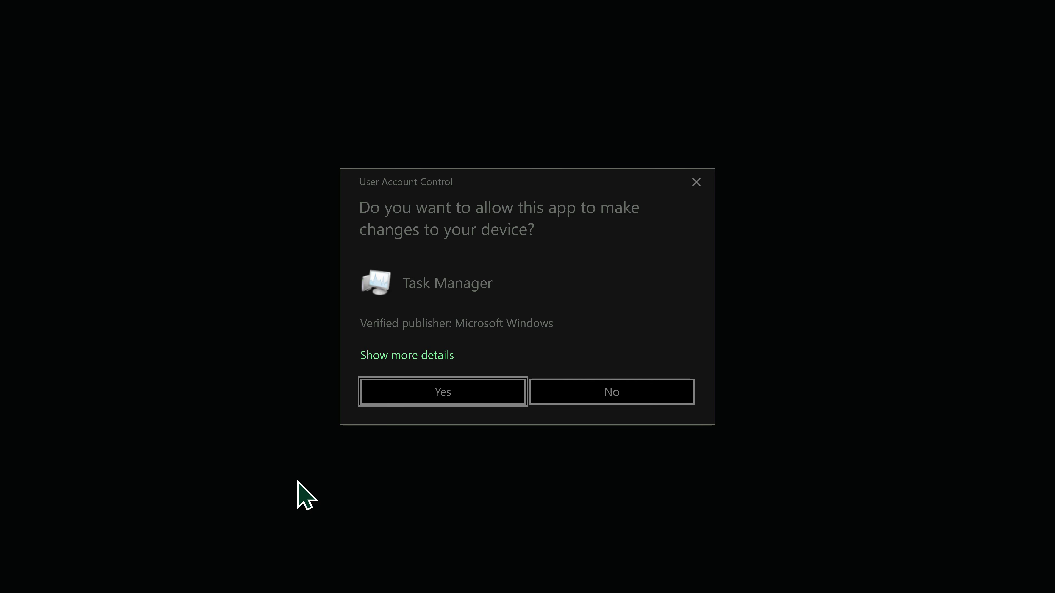
pyautogui.press('Return')
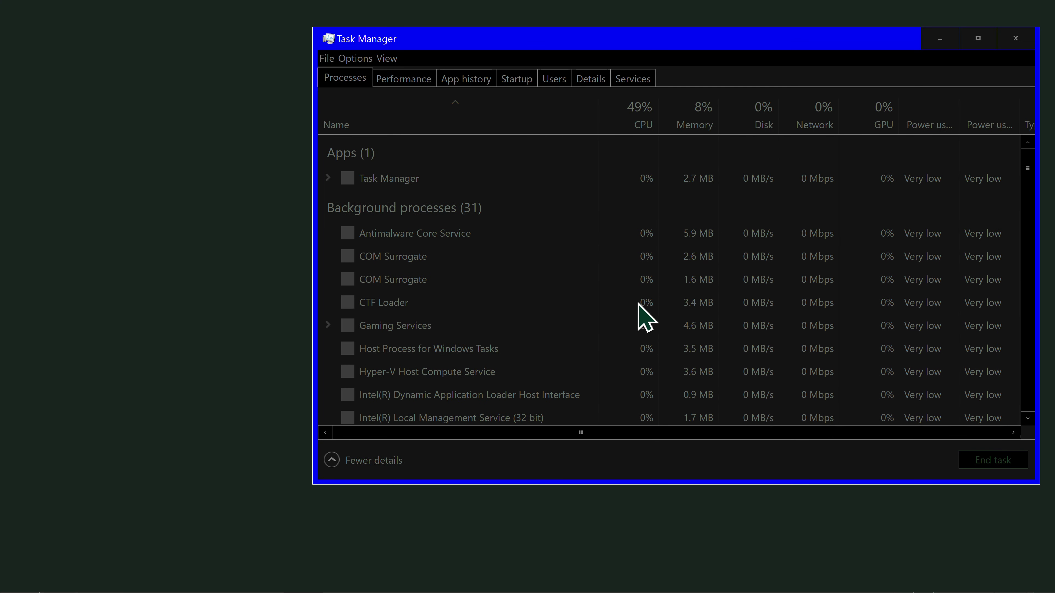
# Maximize and close Task Manager, and close the Steam window as well.
pyautogui.click(972, 43)
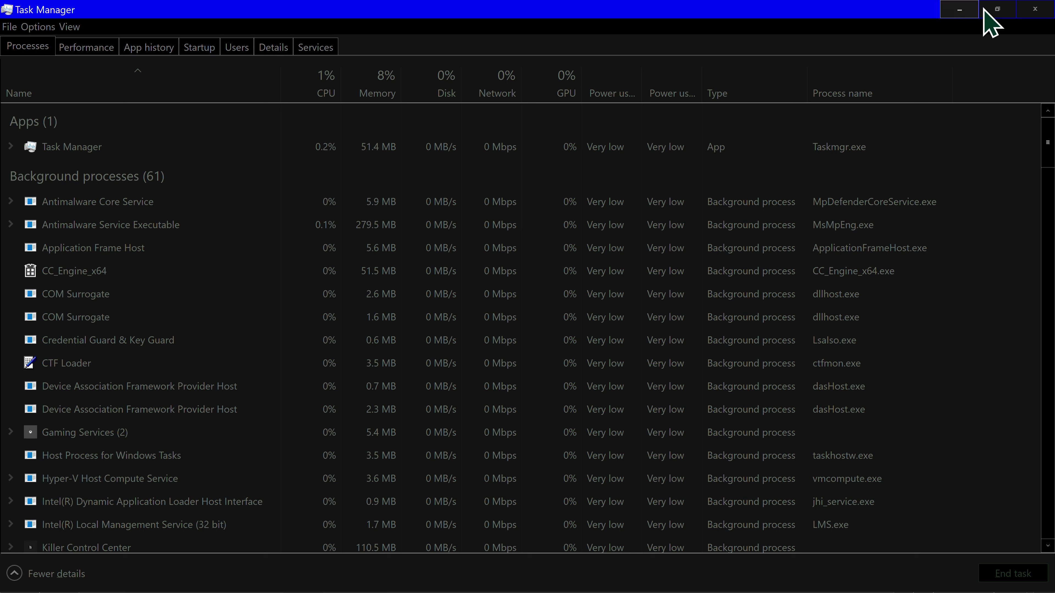
pyautogui.click(1035, 8)
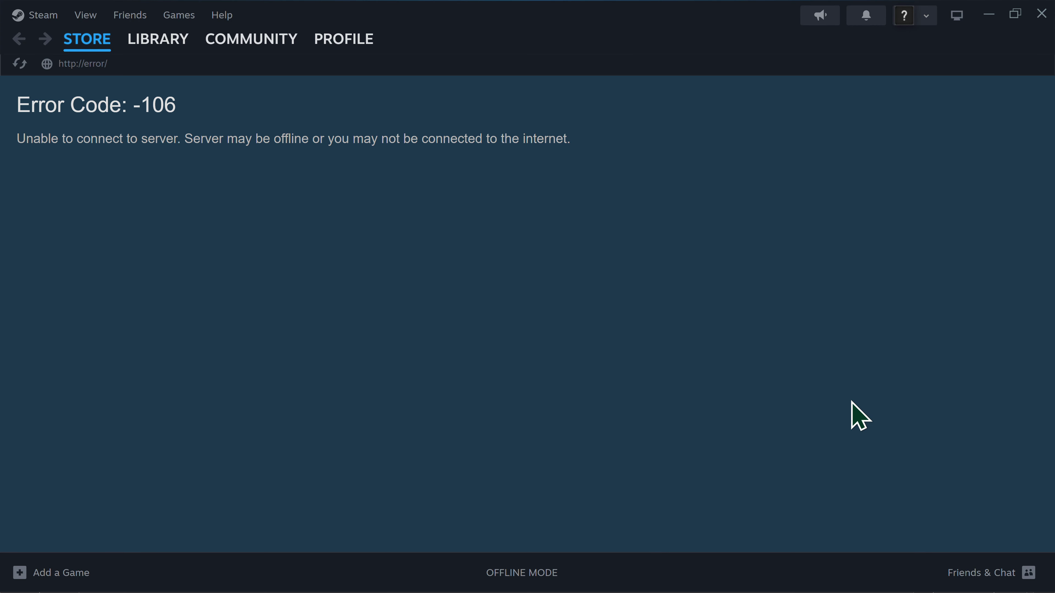
pyautogui.click(1038, 16)
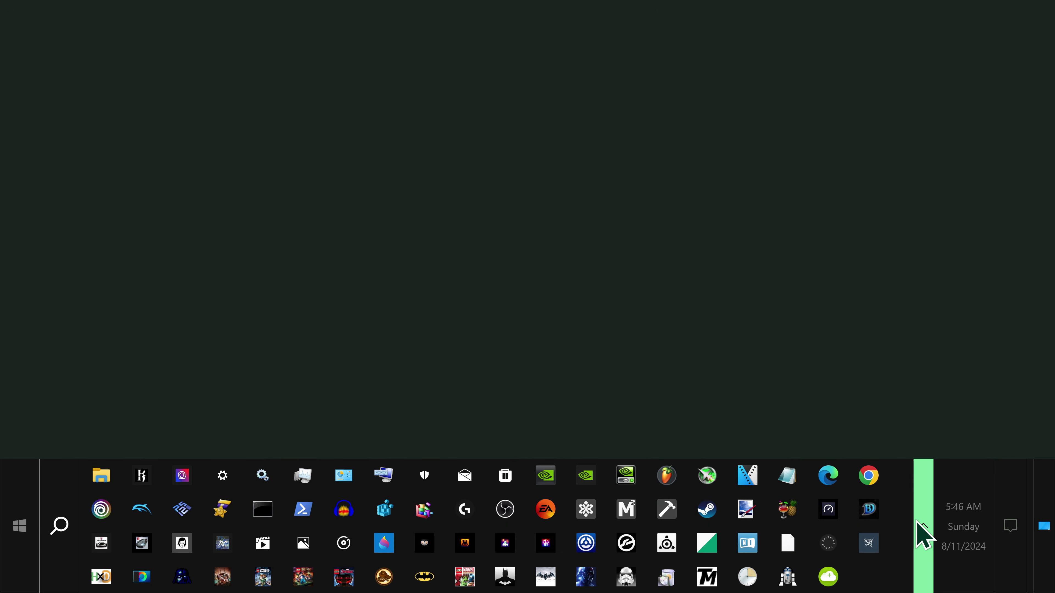
# Open the pinned ARKHAM KNIGHT SKINS (R) folder in File Explorer and lower the system volume.
pyautogui.click(923, 531)
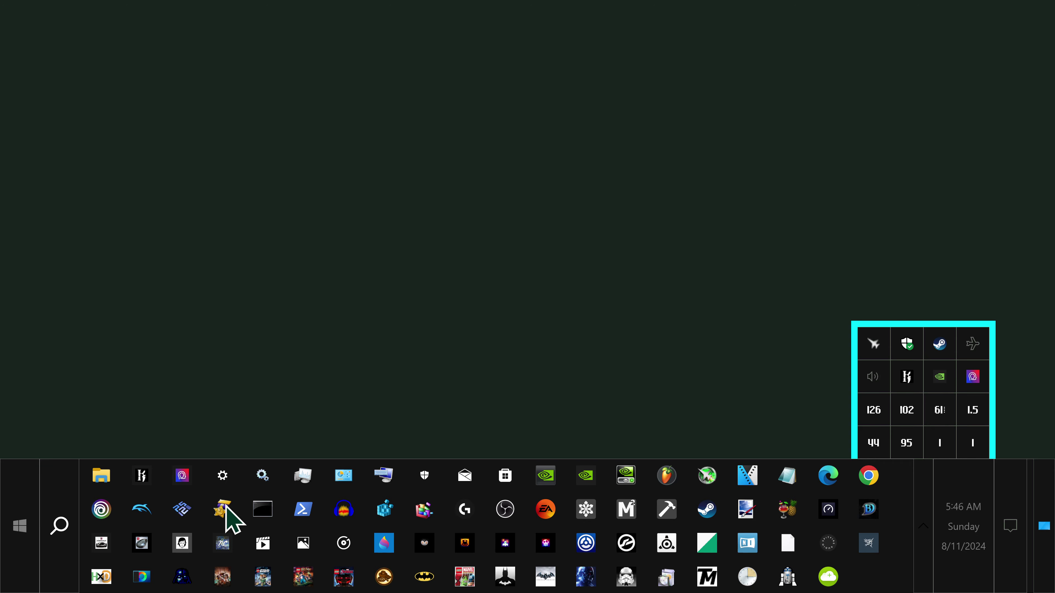
pyautogui.rightClick(104, 484)
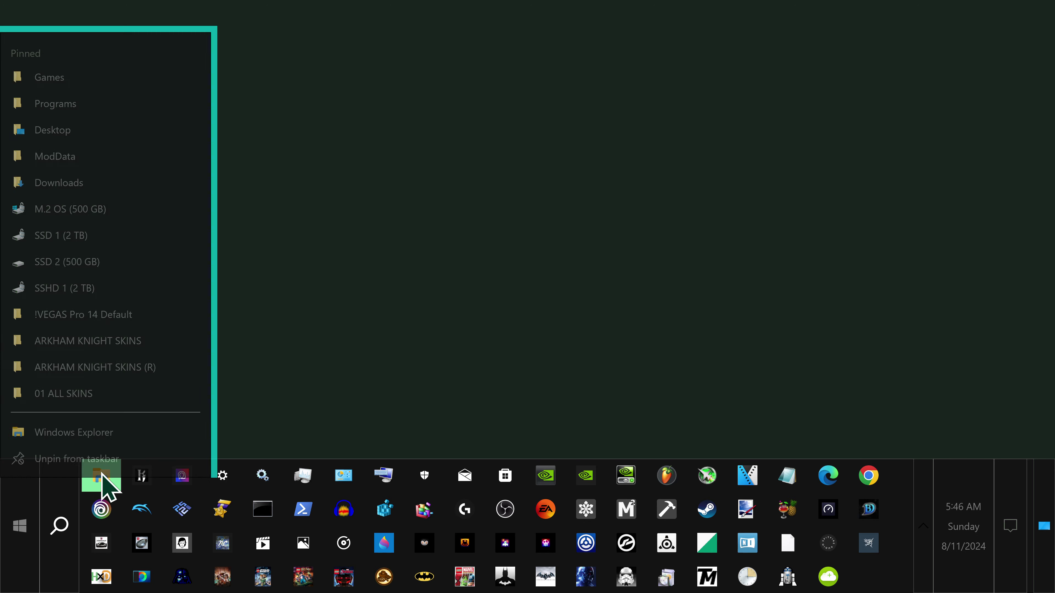
pyautogui.click(103, 353)
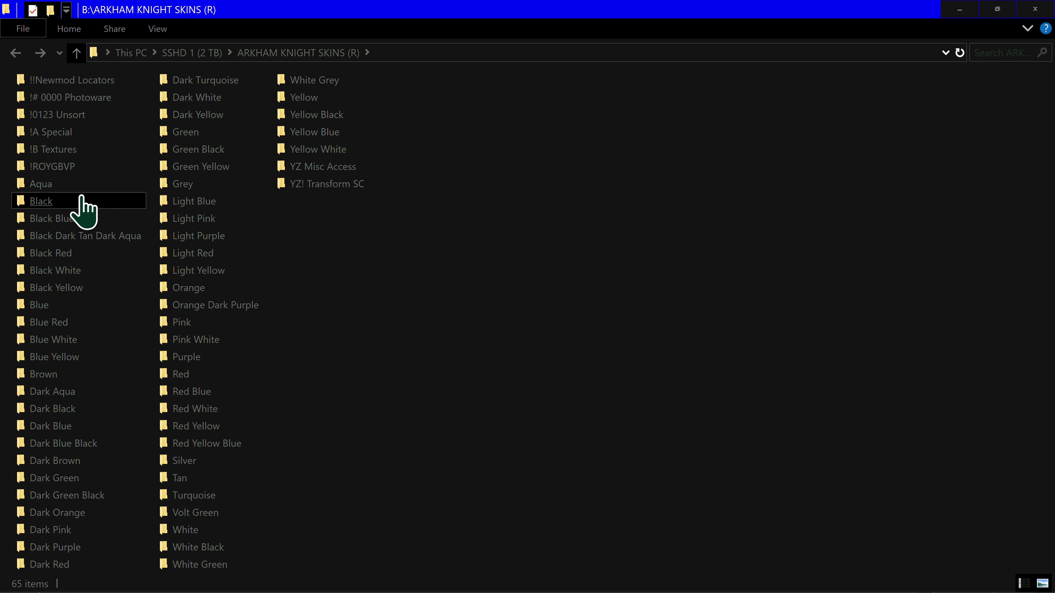
pyautogui.click(83, 203)
pyautogui.press('XF86AudioLowerVolume')
pyautogui.press('XF86AudioLowerVolume')
pyautogui.press('XF86AudioLowerVolume')
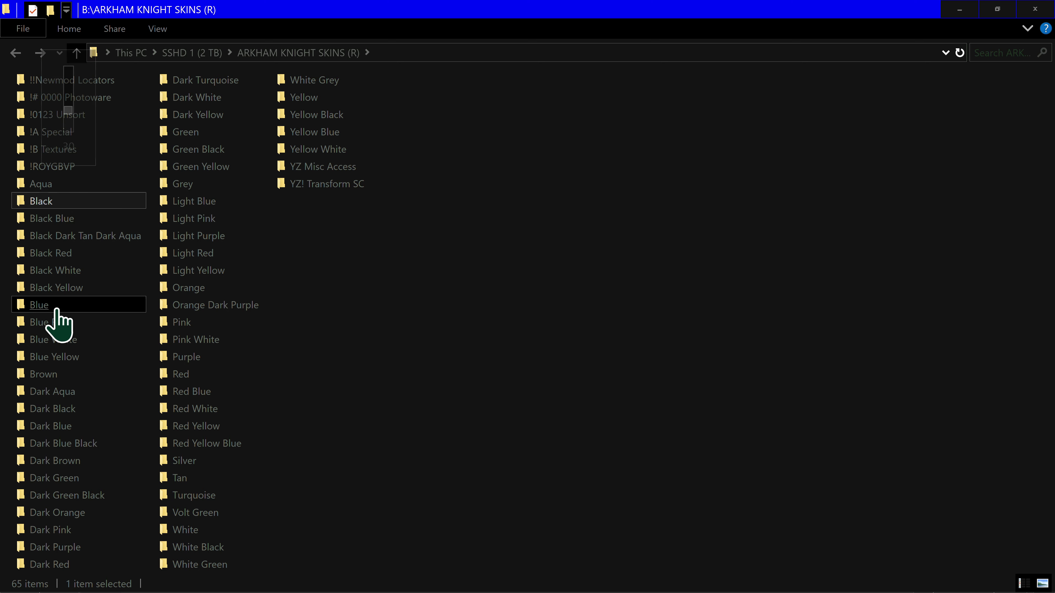
# Test the Explorer sounds by selecting several color folders and by opening the Turquoise folder and returning from it.
pyautogui.click(52, 272)
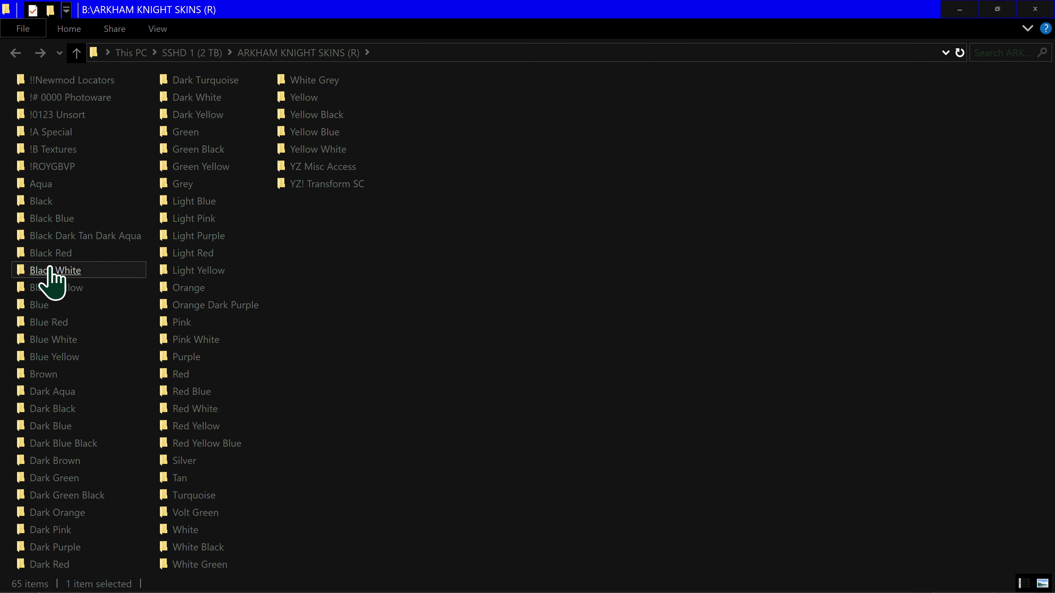
pyautogui.click(49, 397)
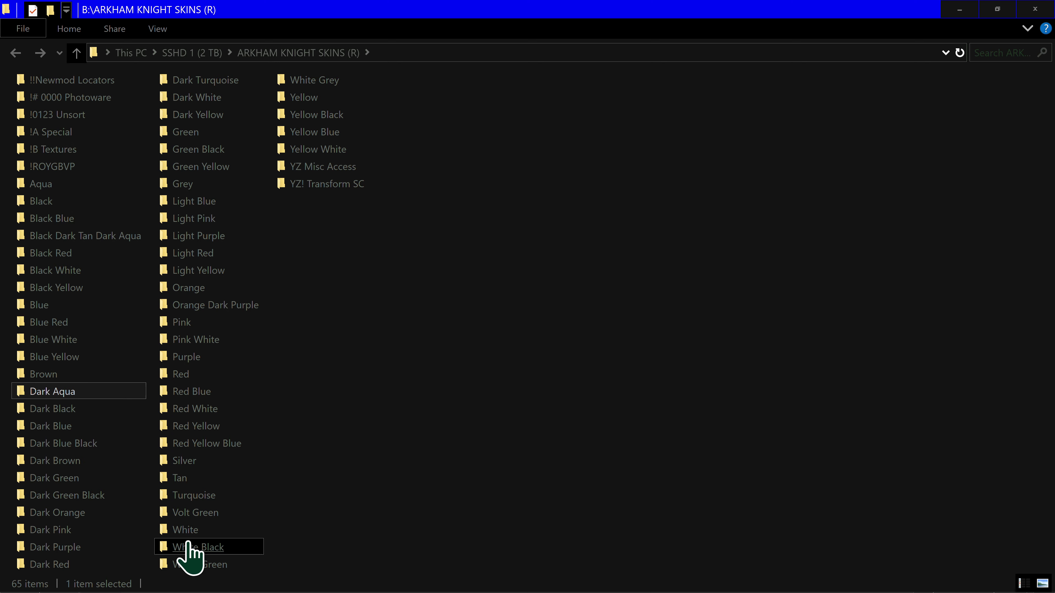
pyautogui.doubleClick(210, 496)
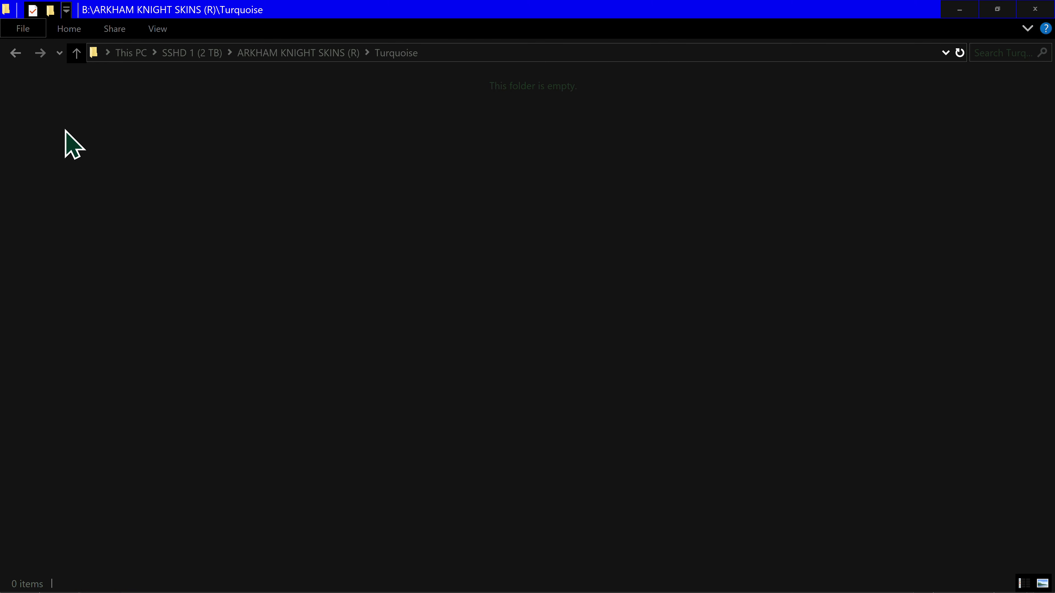
pyautogui.click(18, 55)
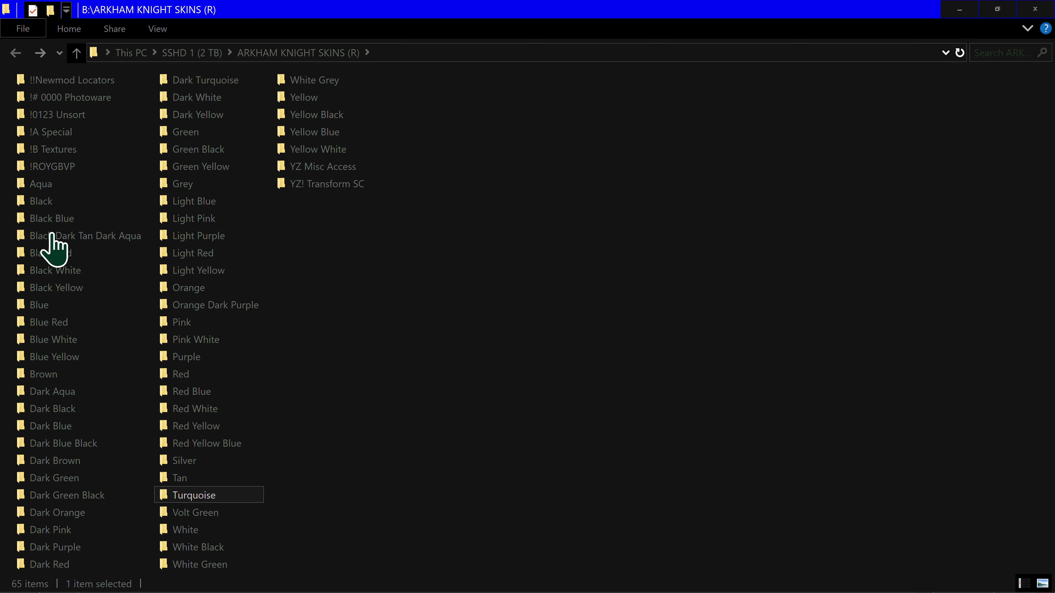
pyautogui.click(58, 132)
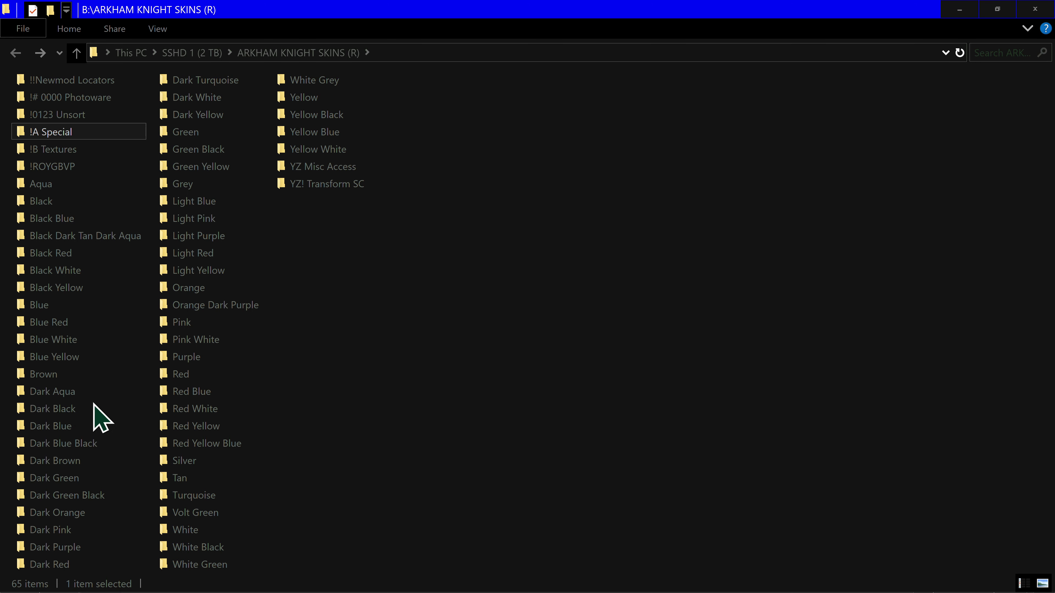
# Open Batgirl Dark Green inside the Dark Green folder and copy all of its files.
pyautogui.doubleClick(66, 482)
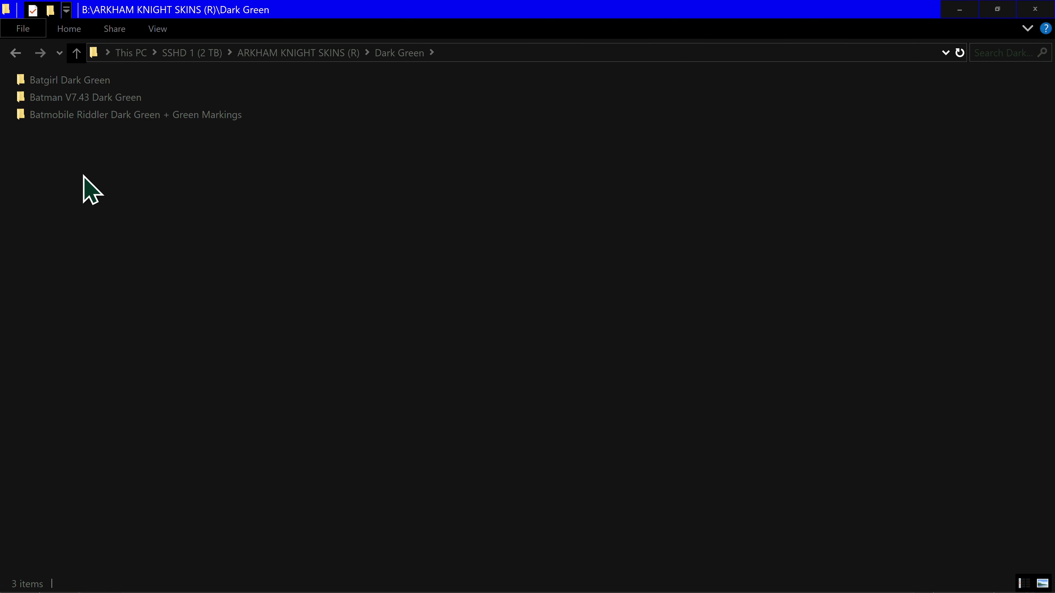
pyautogui.doubleClick(68, 82)
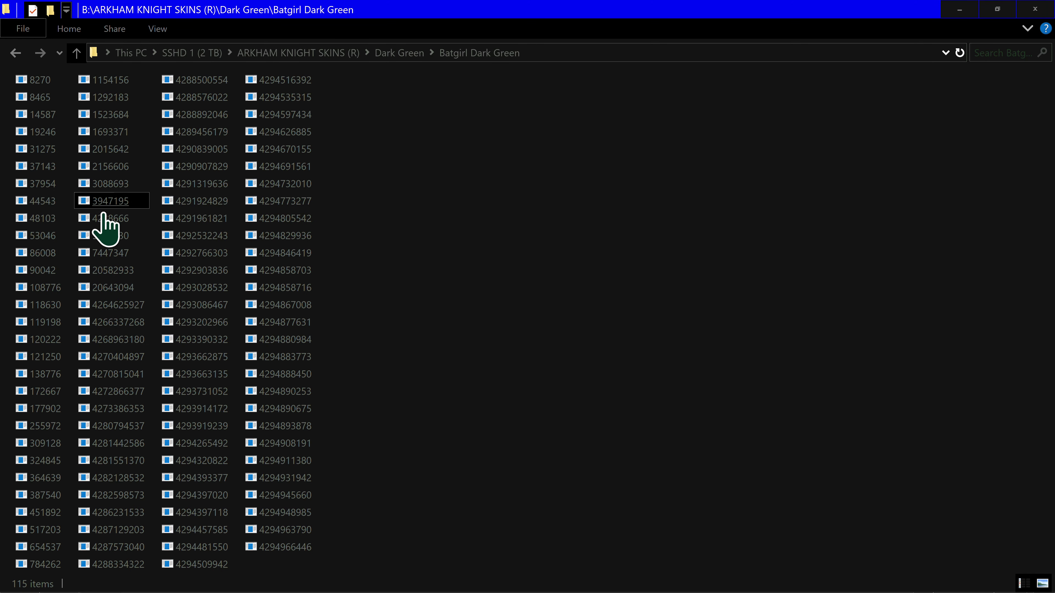
pyautogui.moveTo(388, 80); pyautogui.dragTo(10, 565)
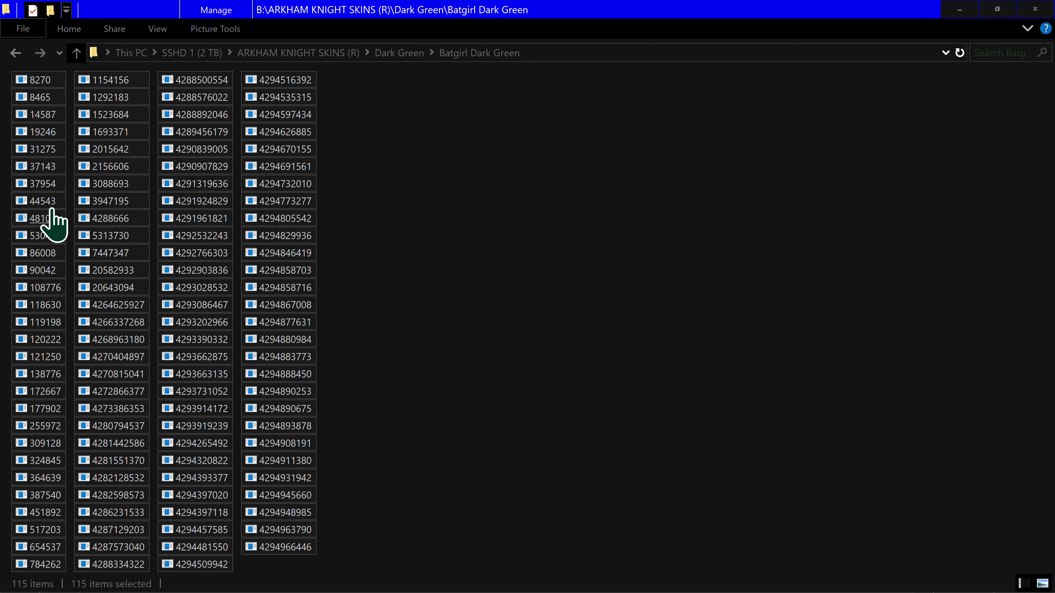
pyautogui.rightClick(49, 79)
pyautogui.click(86, 232)
pyautogui.click(402, 432)
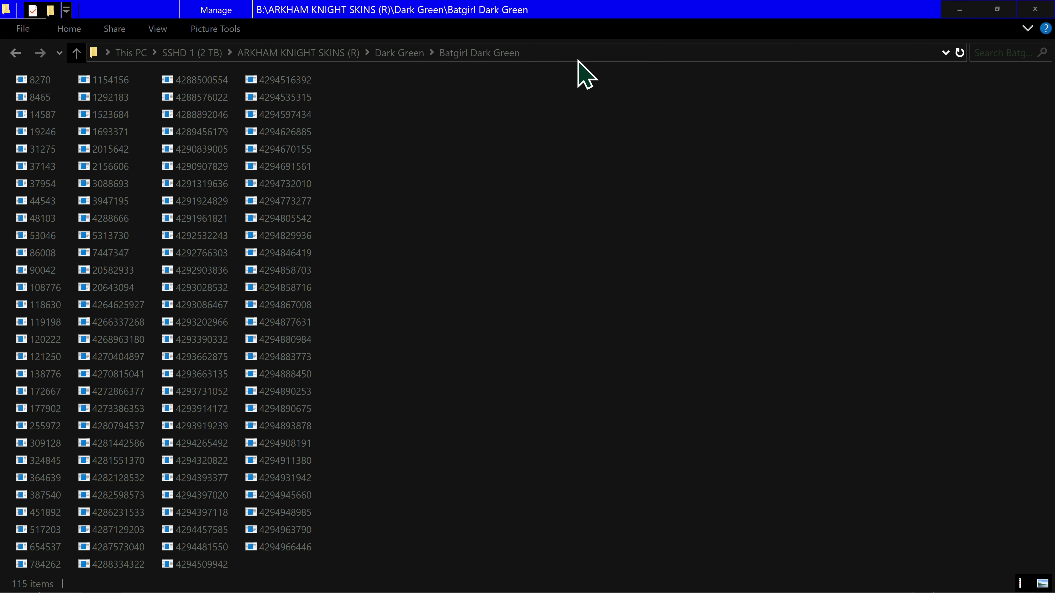
# Close the Batgirl Dark Green window and open the pinned 01 ALL SKINS folder.
pyautogui.click(1047, 10)
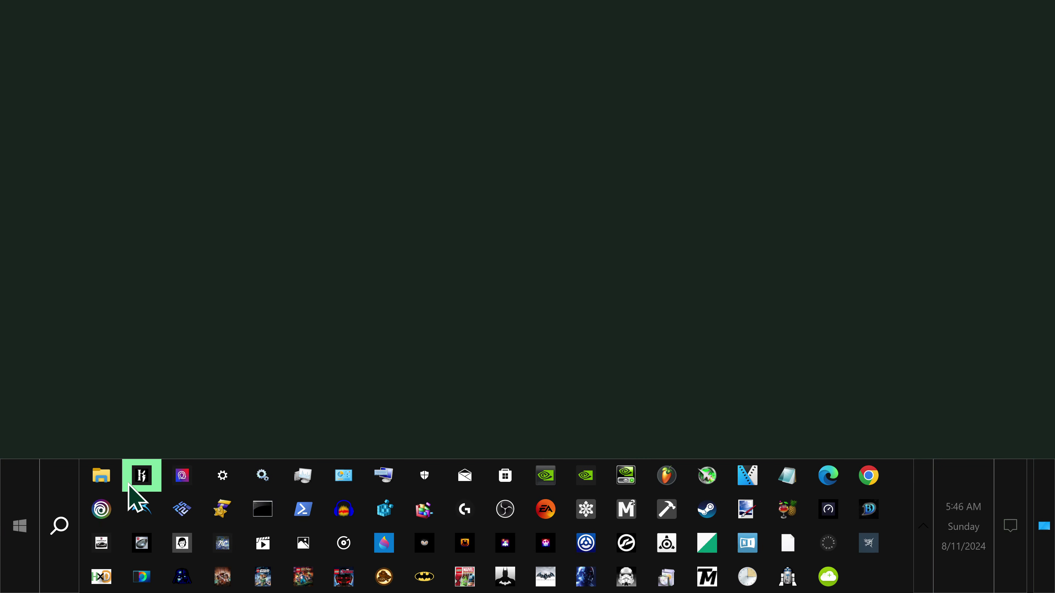
pyautogui.rightClick(102, 484)
pyautogui.click(85, 351)
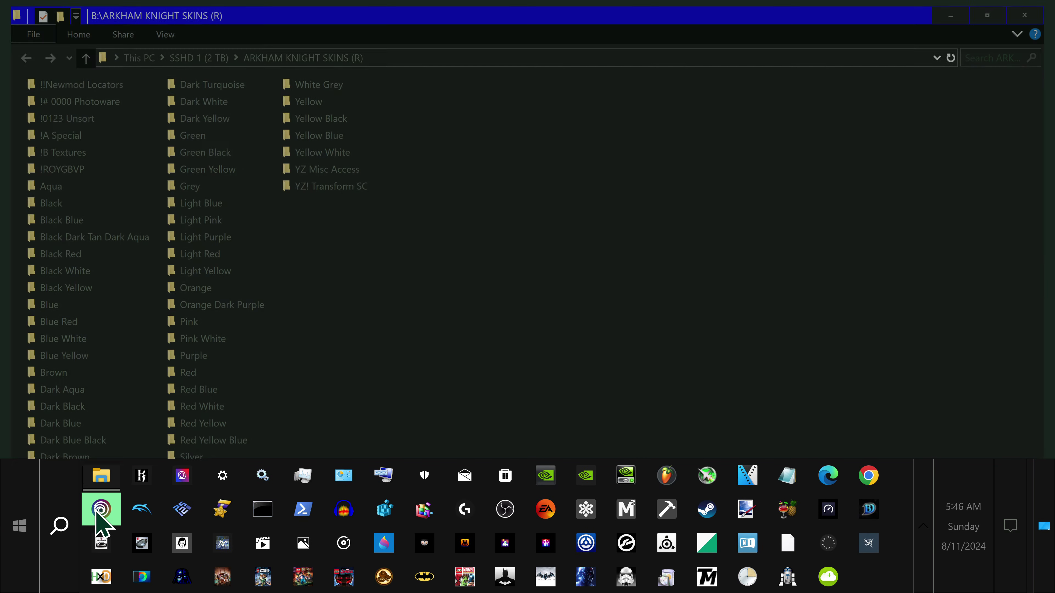
pyautogui.rightClick(98, 479)
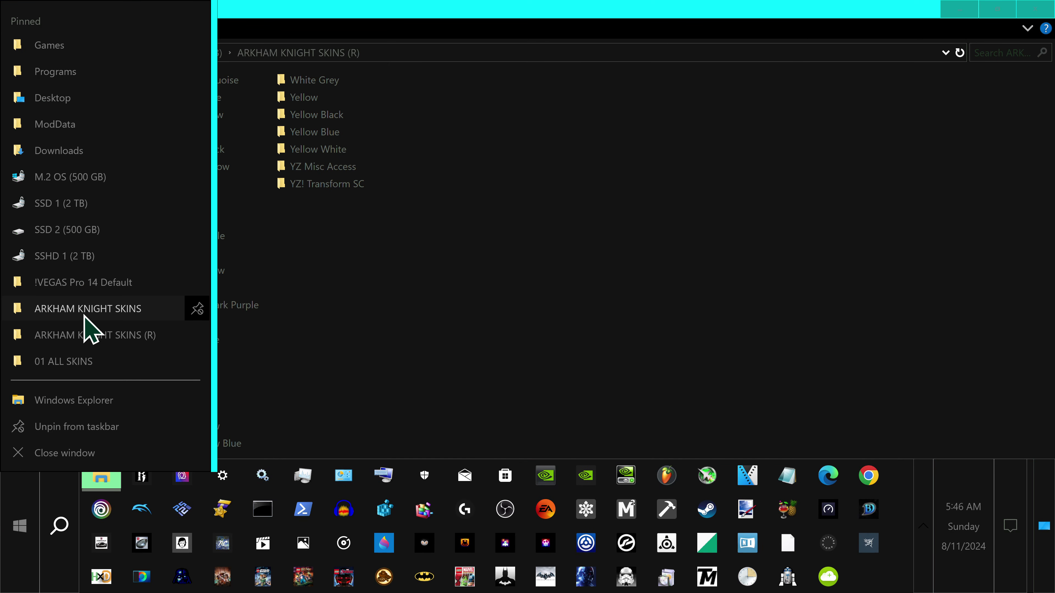
pyautogui.click(77, 366)
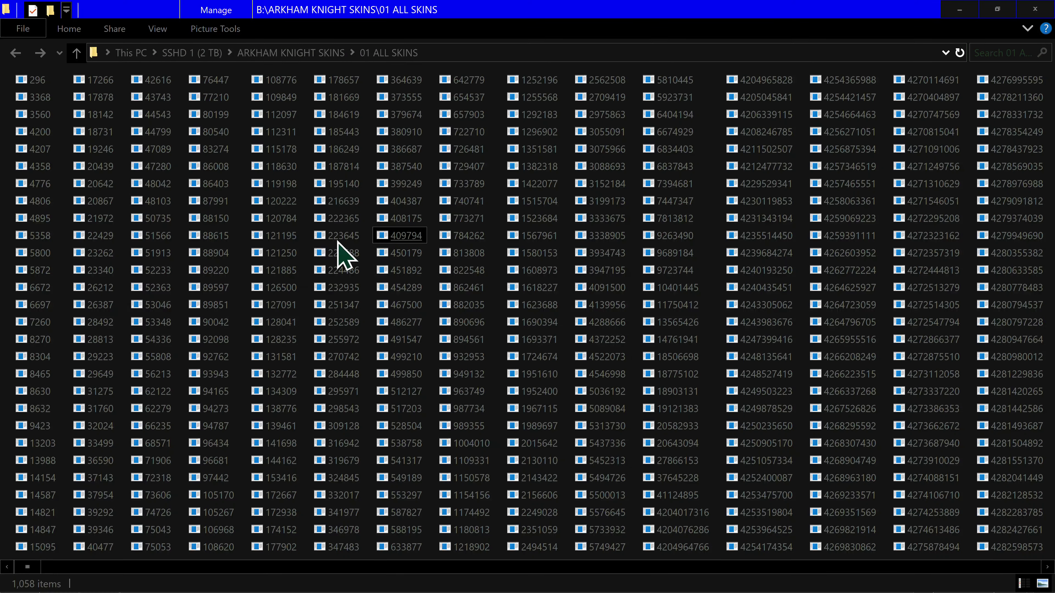
# Paste the copied files into 01 ALL SKINS, leaving only the Replace or Skip Files dialog open near the screen's center.
pyautogui.rightClick(2, 235)
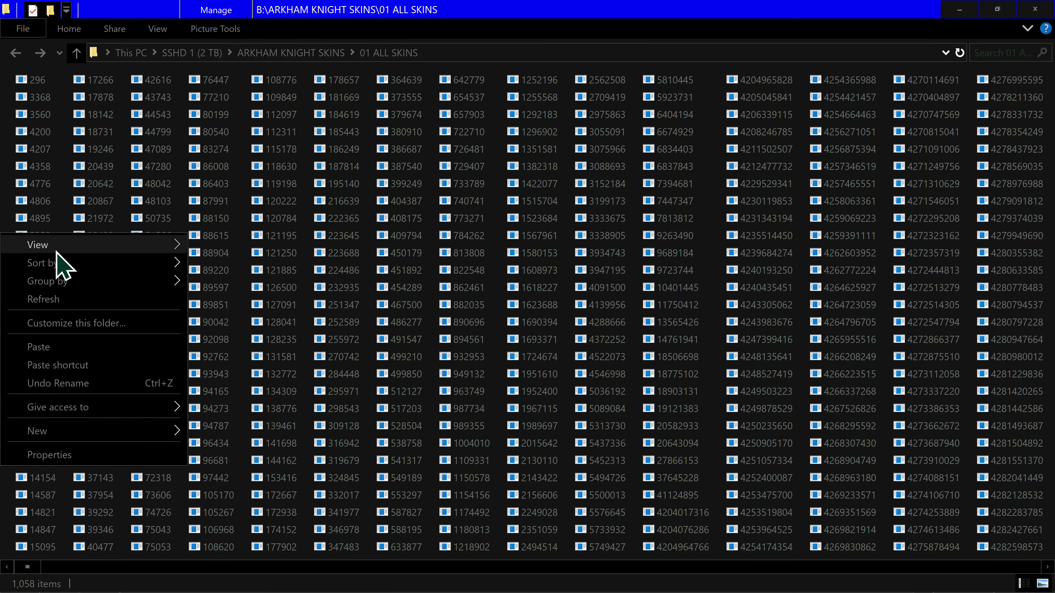
pyautogui.click(61, 351)
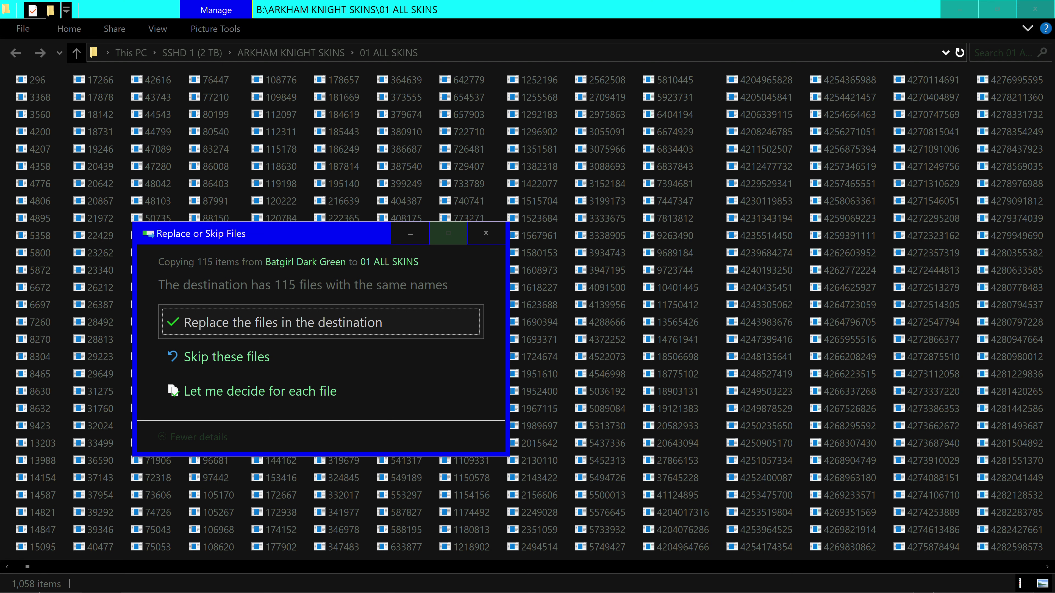
pyautogui.click(1046, 5)
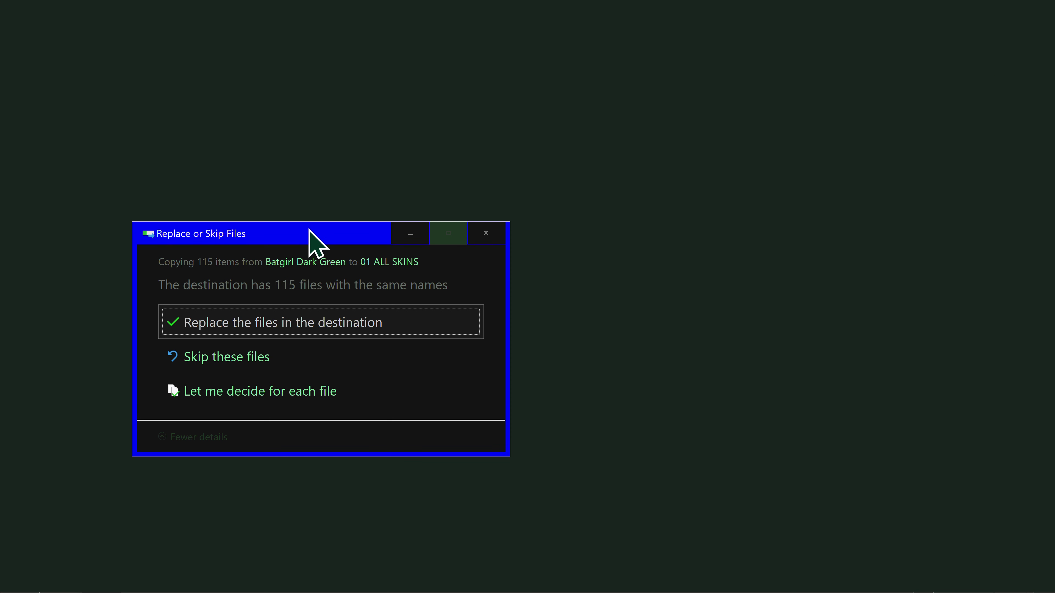
pyautogui.moveTo(309, 230); pyautogui.dragTo(493, 169)
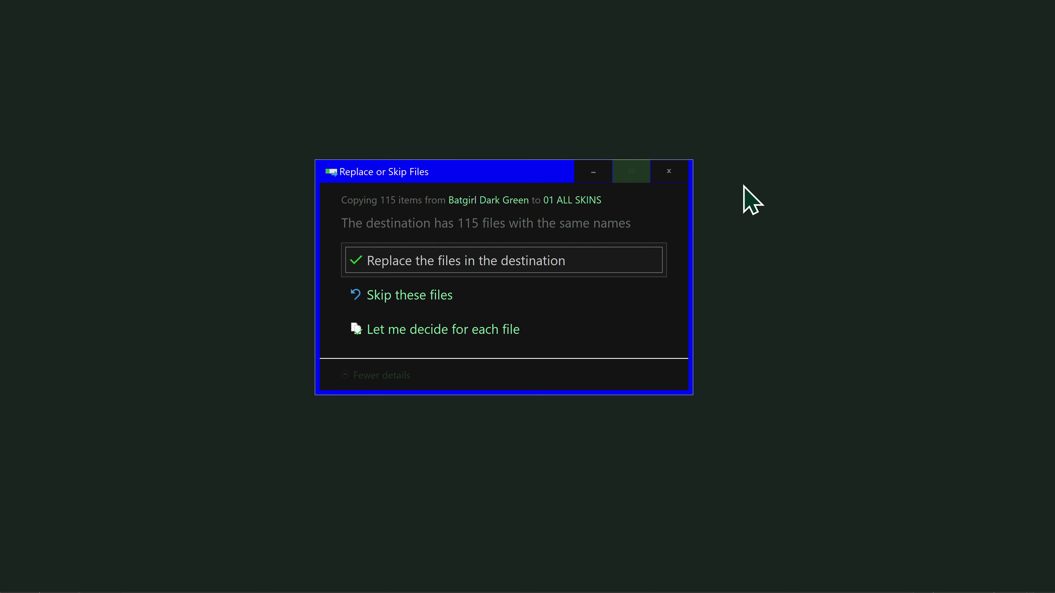
# Cycle the focus back and forth through the Replace or Skip Files choices and folder links to examine their highlighting.
pyautogui.press('Tab')
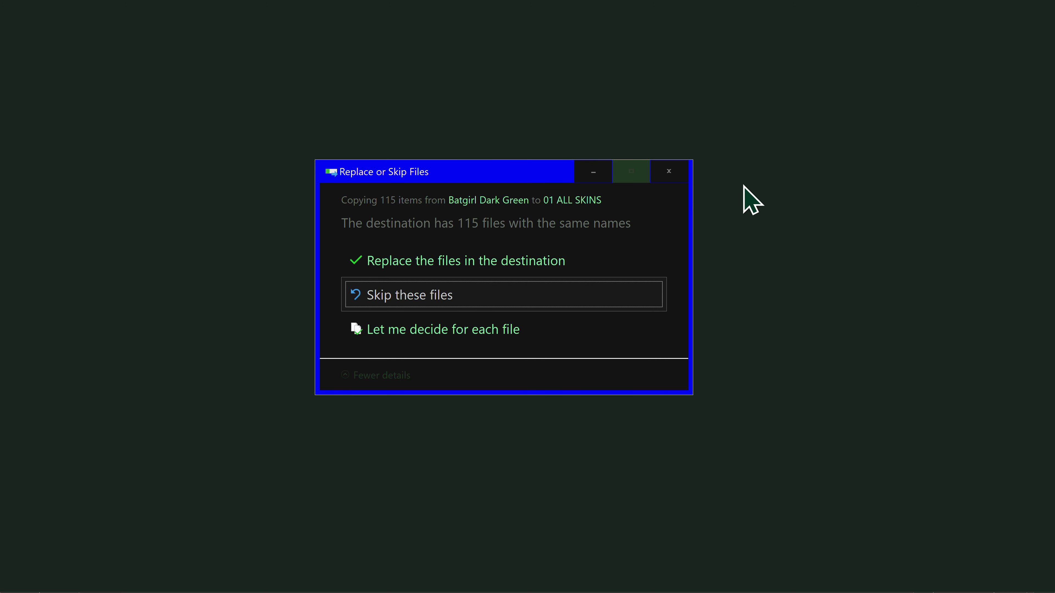
pyautogui.hotkey('shift', 'Tab')
pyautogui.press('Tab')
pyautogui.press('Tab')
pyautogui.hotkey('shift', 'Tab')
pyautogui.hotkey('shift', 'Tab')
pyautogui.hotkey('shift', 'Tab')
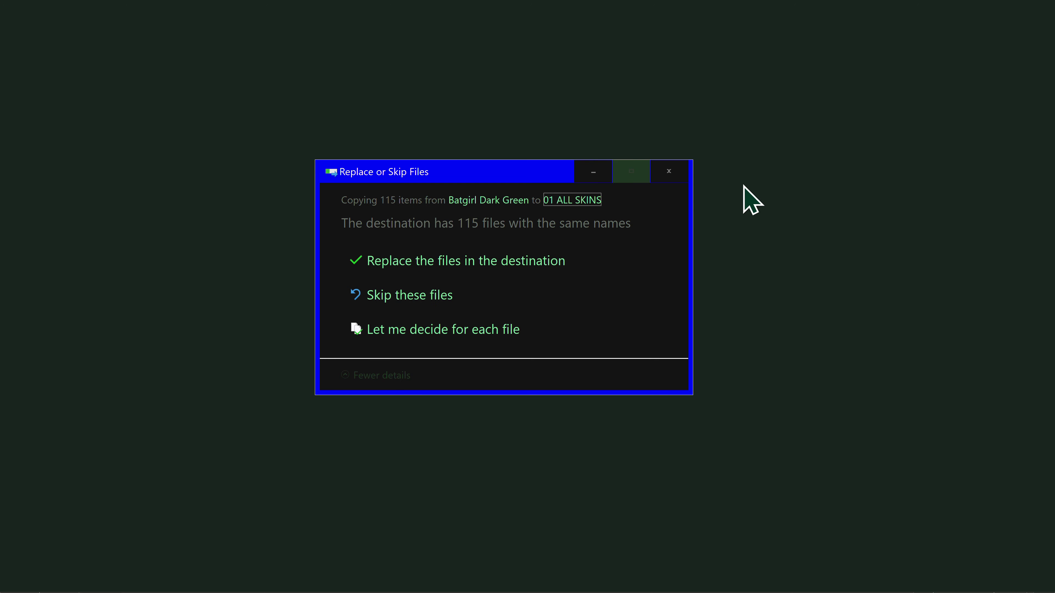
pyautogui.press('Tab')
pyautogui.press('Tab')
pyautogui.press('Tab')
pyautogui.hotkey('shift', 'Tab')
pyautogui.hotkey('shift', 'Tab')
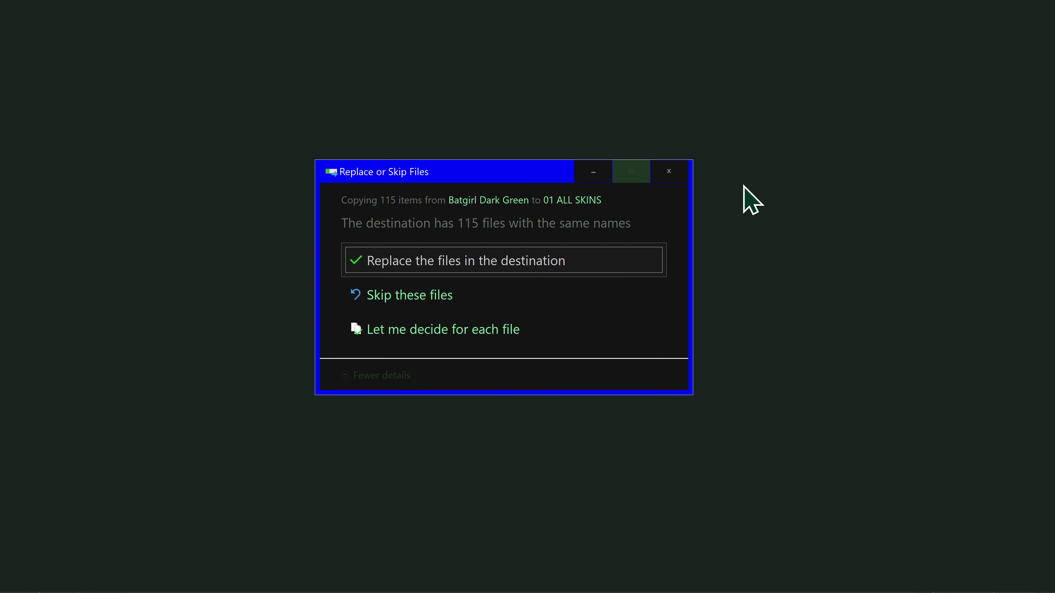